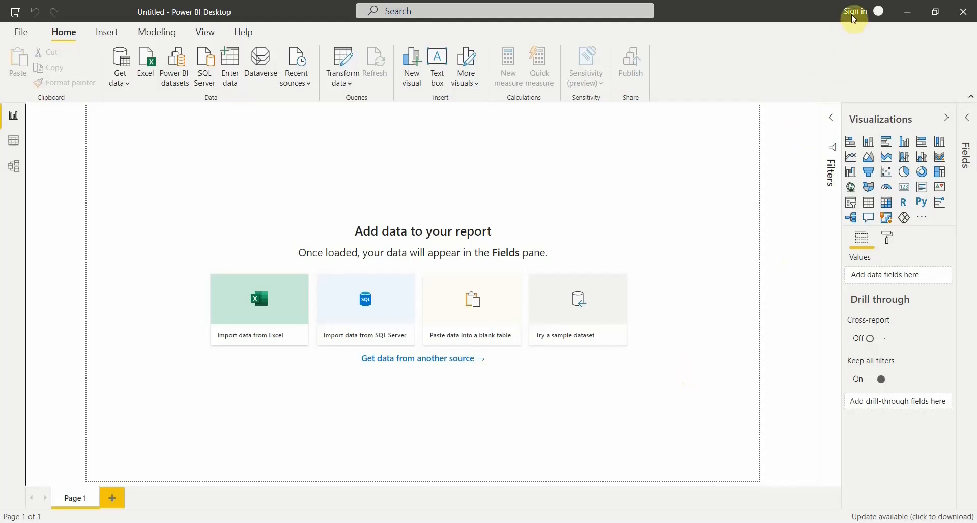
pyautogui.click(879, 15)
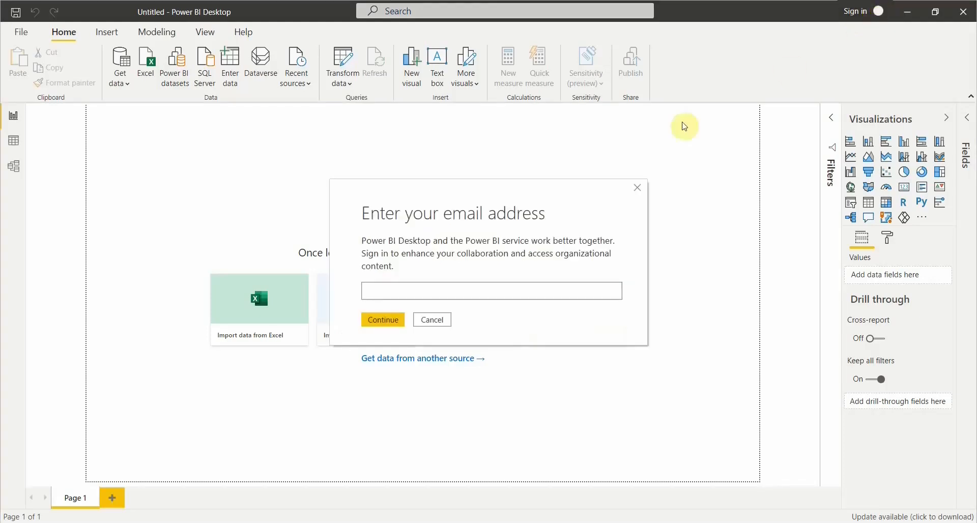
pyautogui.moveTo(562, 195); pyautogui.dragTo(592, 139)
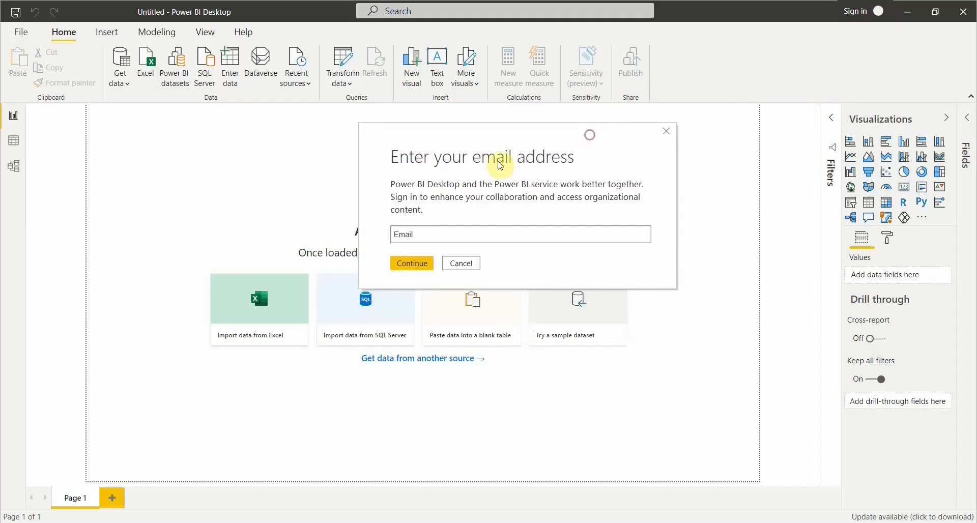
pyautogui.click(460, 265)
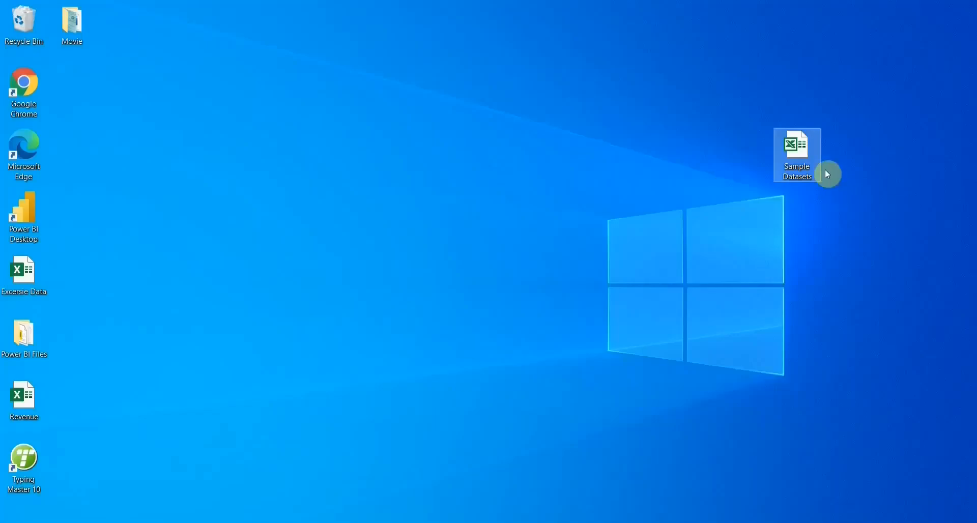
# Open the Sample Datasets workbook from the desktop in Excel with editing enabled, and examine the column headers of the New Orders sheet.
pyautogui.moveTo(825, 170); pyautogui.dragTo(838, 87)
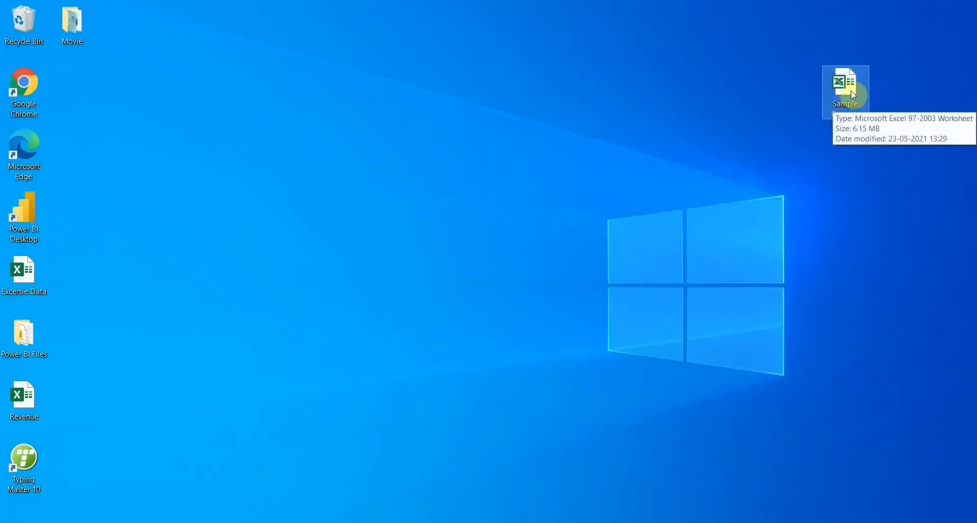
pyautogui.doubleClick(858, 116)
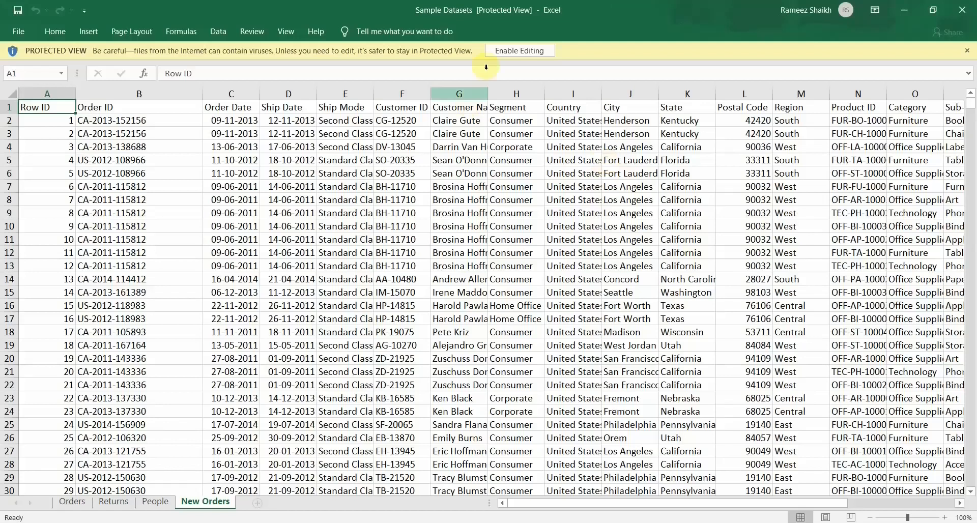
pyautogui.click(519, 50)
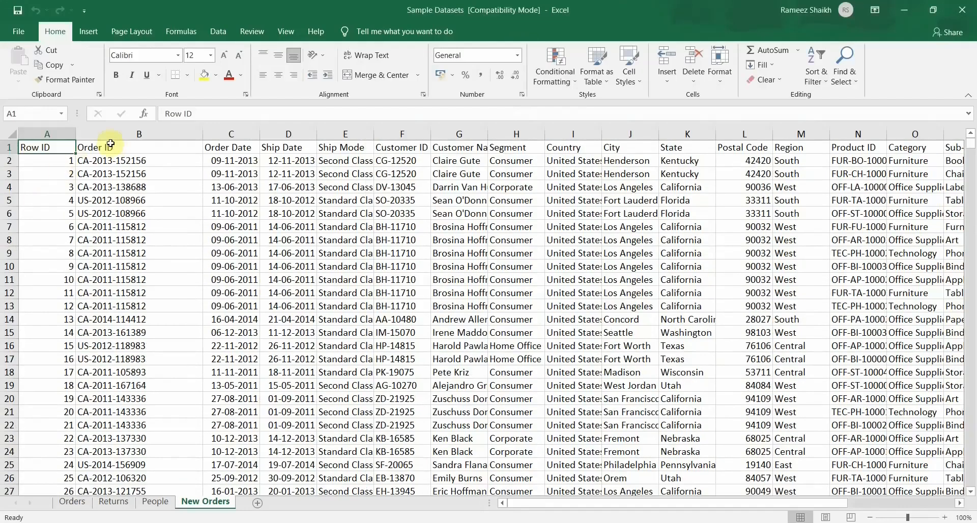
pyautogui.click(110, 145)
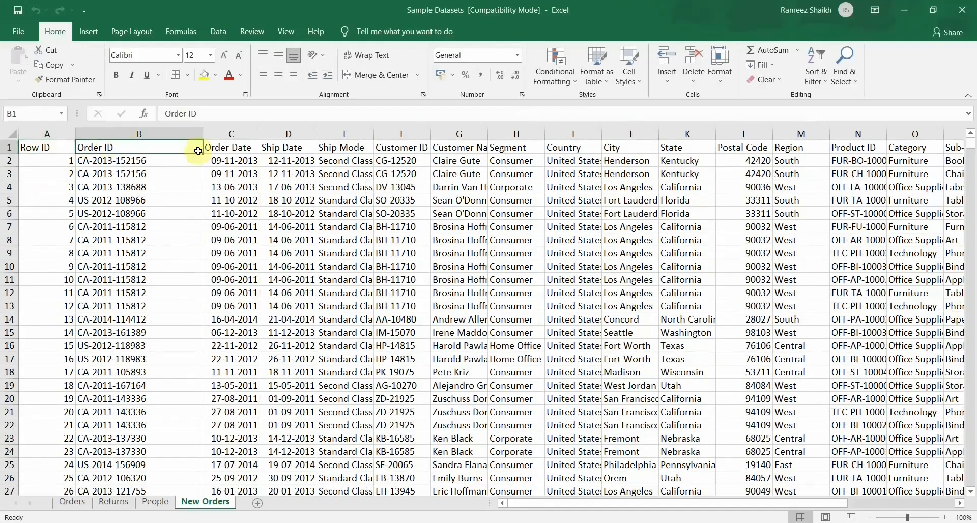
pyautogui.moveTo(241, 145); pyautogui.dragTo(639, 149)
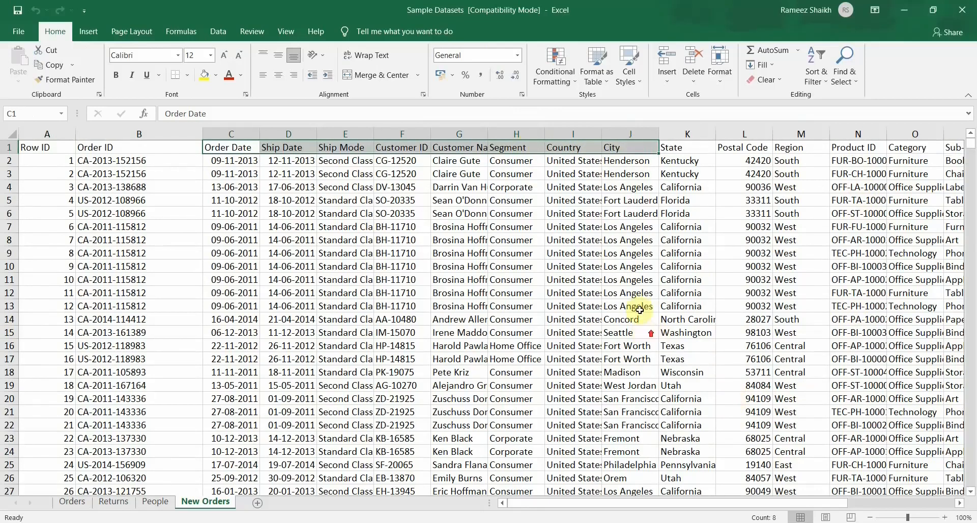
pyautogui.click(638, 279)
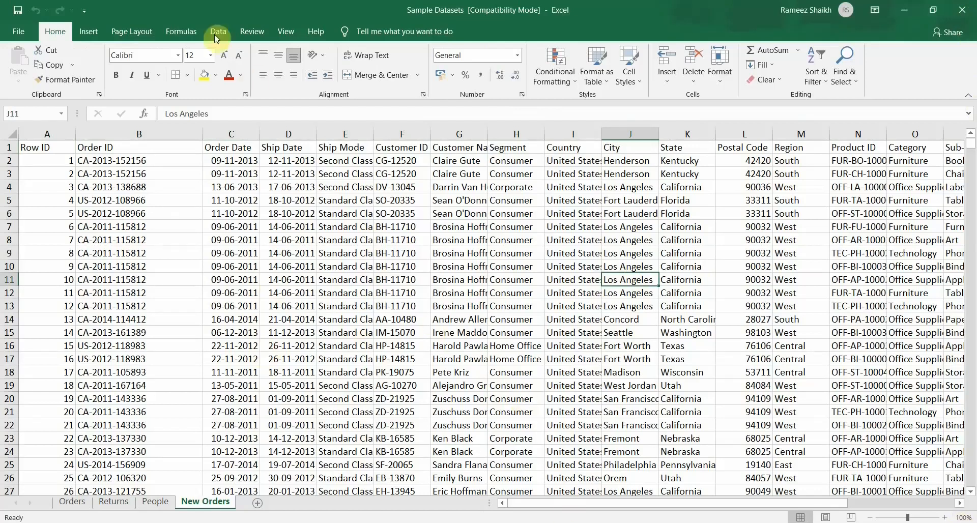
pyautogui.click(959, 9)
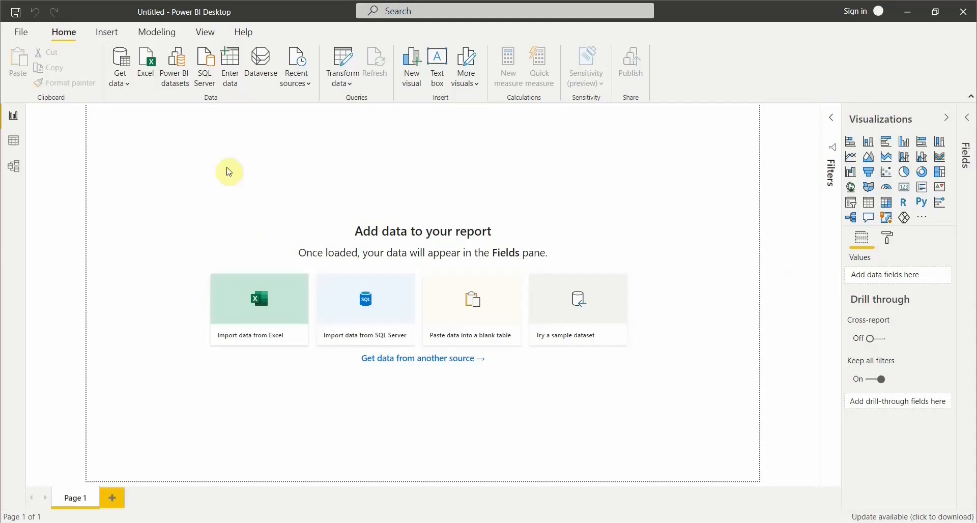
# Switch to Power BI Desktop and connect to the Sample Datasets Excel workbook on the Desktop as a data source.
pyautogui.click(122, 86)
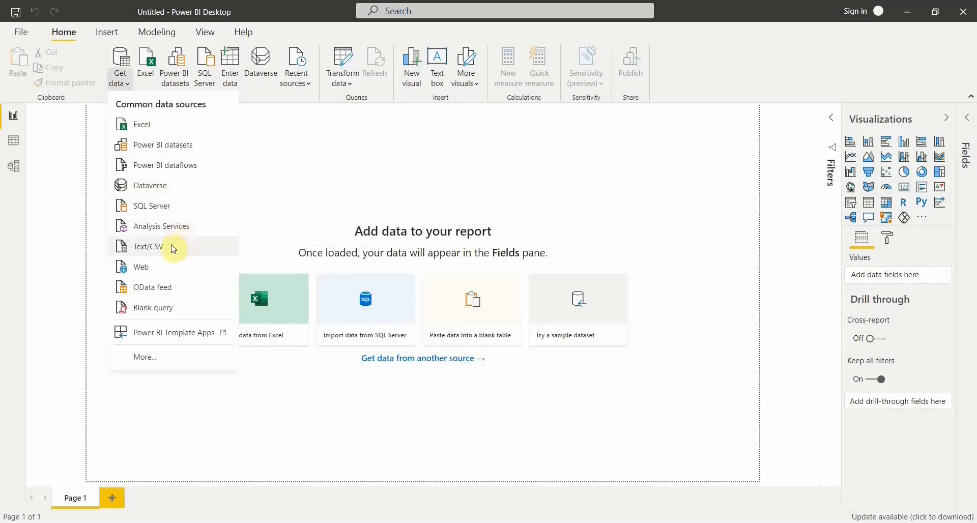
pyautogui.click(155, 368)
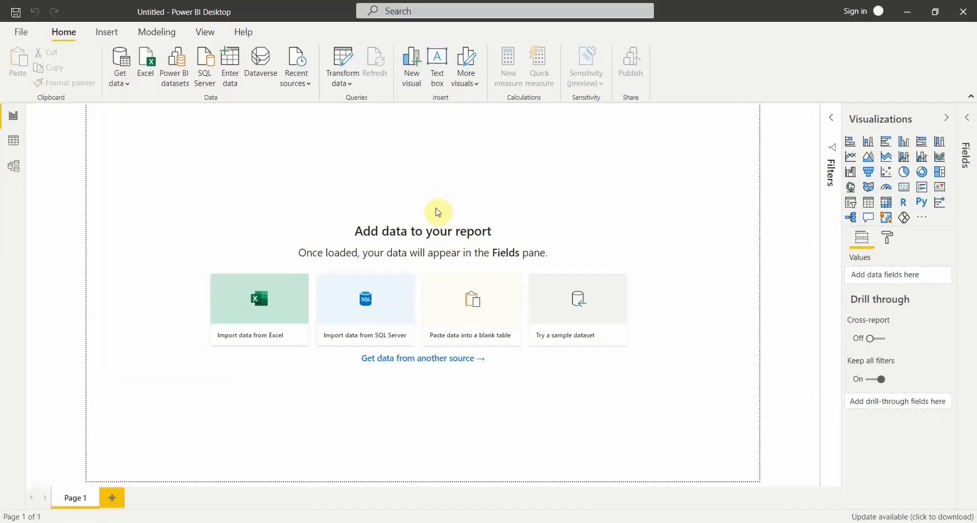
pyautogui.moveTo(407, 71); pyautogui.dragTo(360, 85)
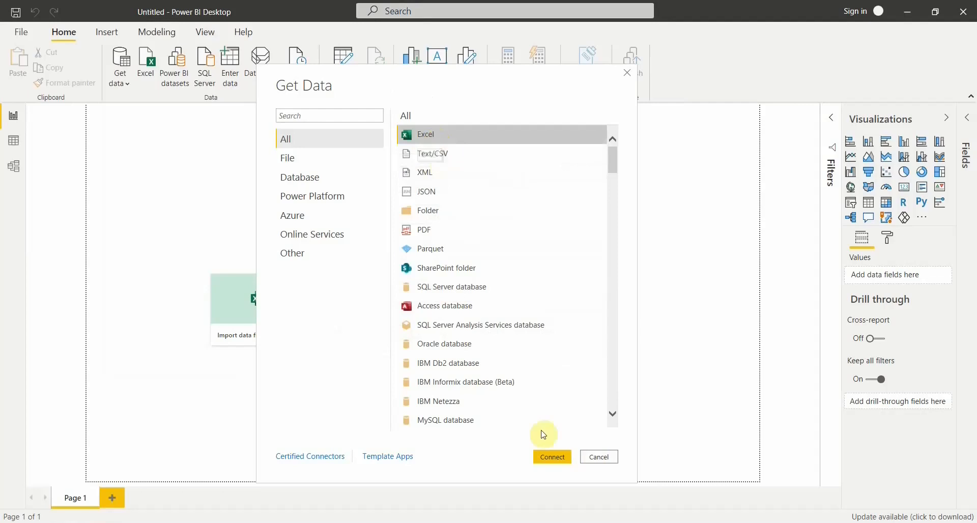
pyautogui.click(553, 458)
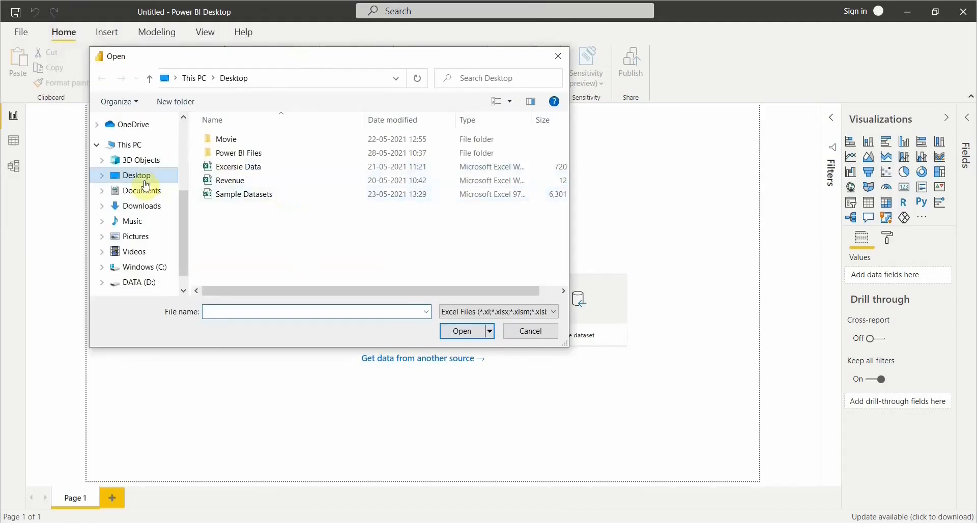
pyautogui.click(255, 195)
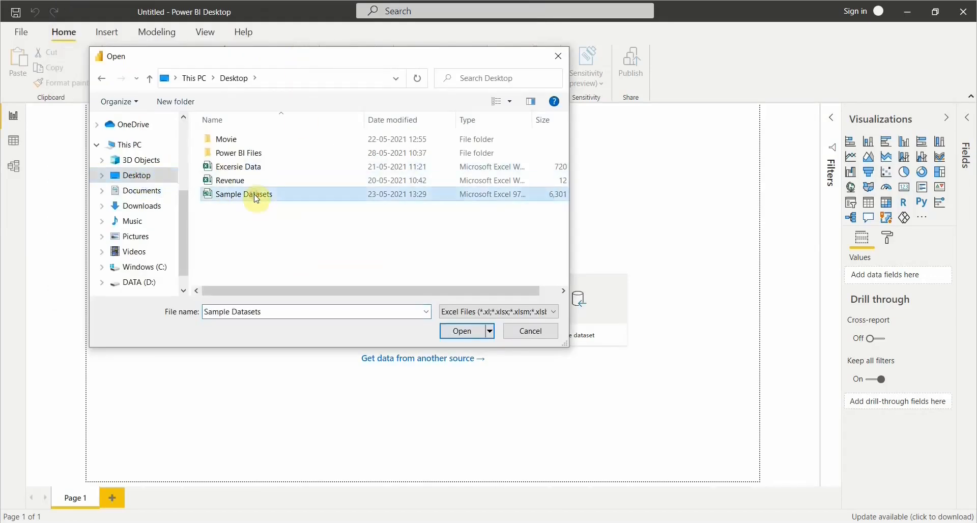
pyautogui.click(462, 331)
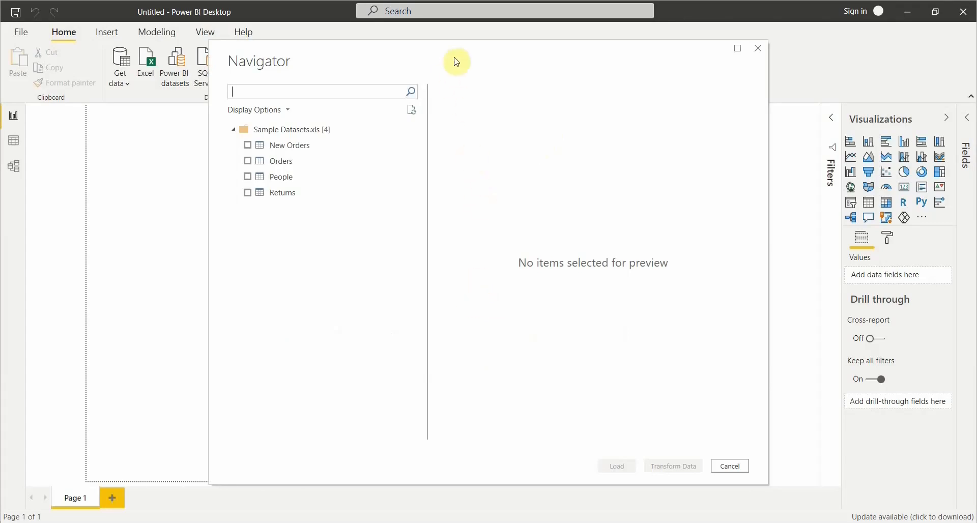
# Choose the New Orders table from the Sample Datasets workbook and open it in Power Query Editor for transformation.
pyautogui.moveTo(457, 61)
pyautogui.mouseDown()
pyautogui.moveTo(450, 54)
pyautogui.moveTo(442, 63)
pyautogui.mouseUp()
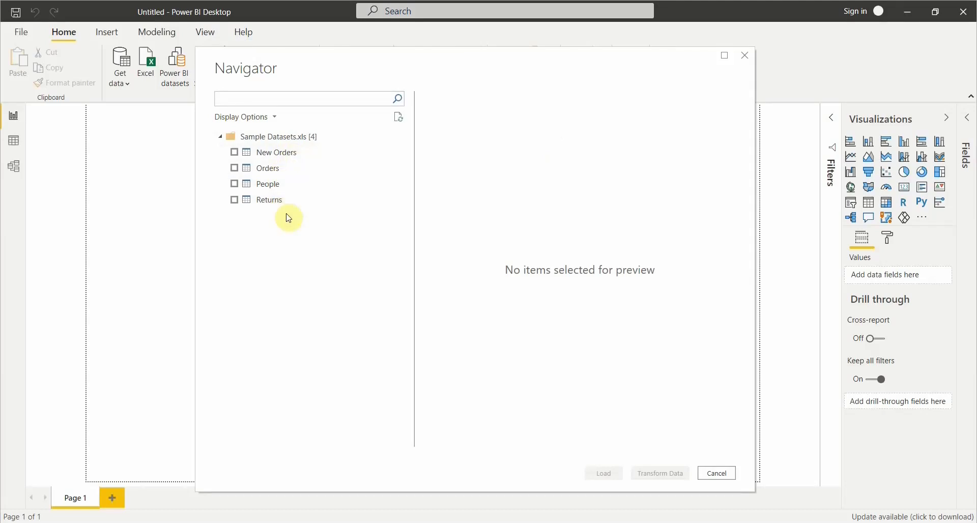
pyautogui.click(236, 154)
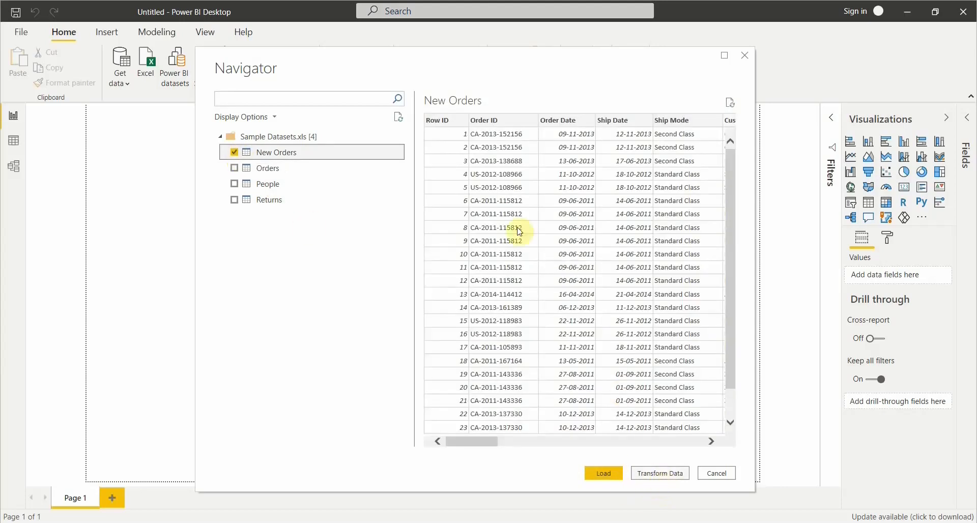
pyautogui.click(662, 481)
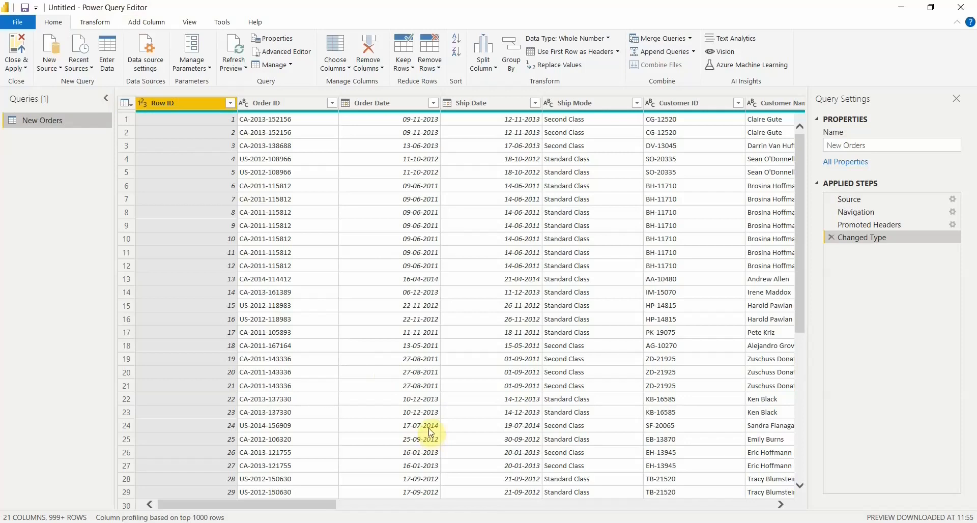
pyautogui.moveTo(279, 506); pyautogui.dragTo(164, 506)
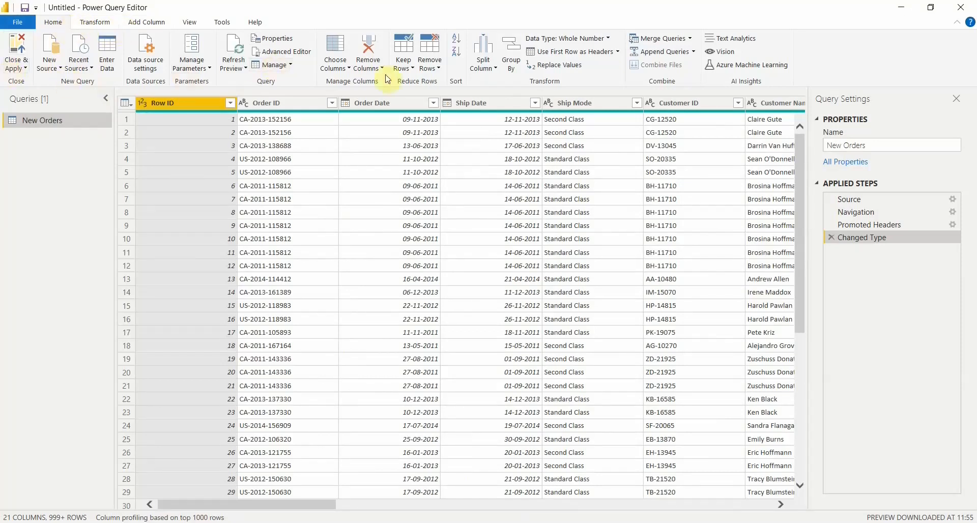
pyautogui.click(98, 24)
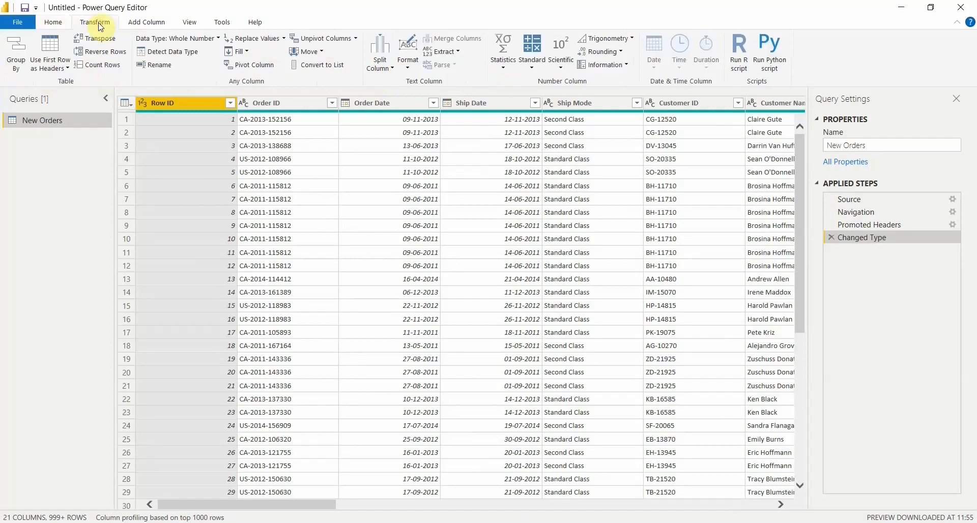
pyautogui.click(147, 23)
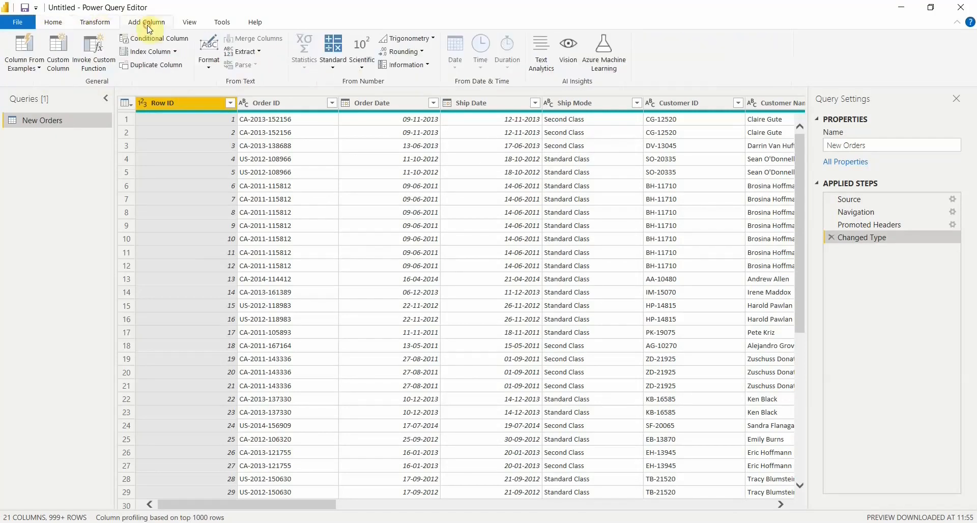
pyautogui.click(223, 24)
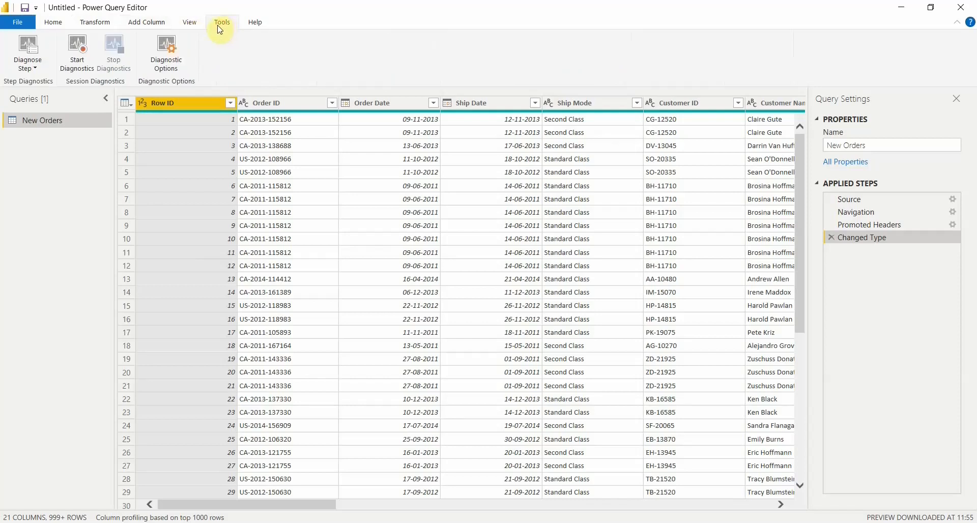
pyautogui.click(56, 25)
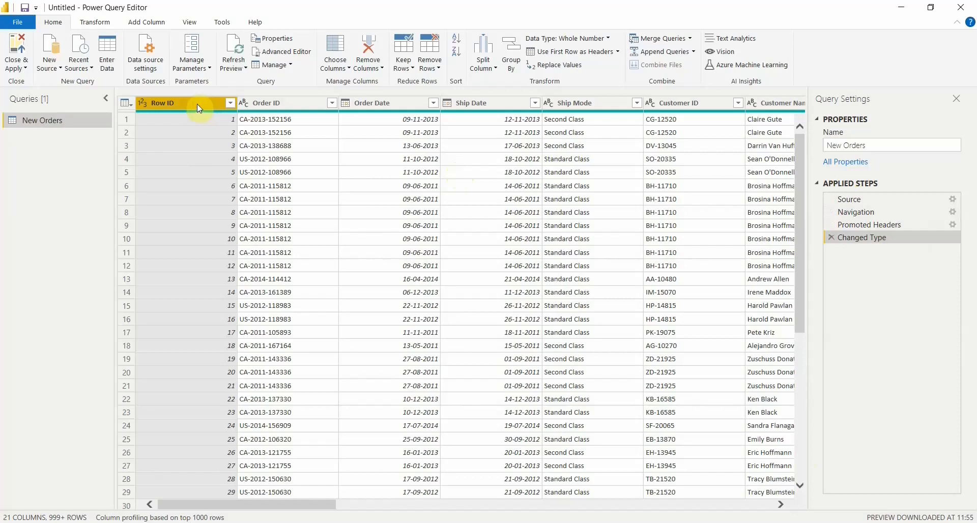
# Try removing the Row ID column, and revert the removal by deleting its applied step from the query.
pyautogui.rightClick(171, 105)
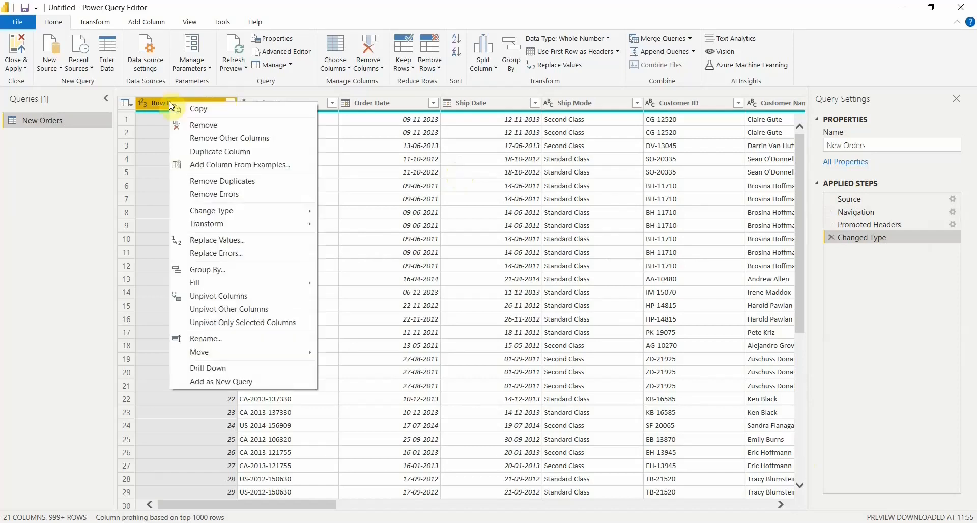
pyautogui.click(193, 125)
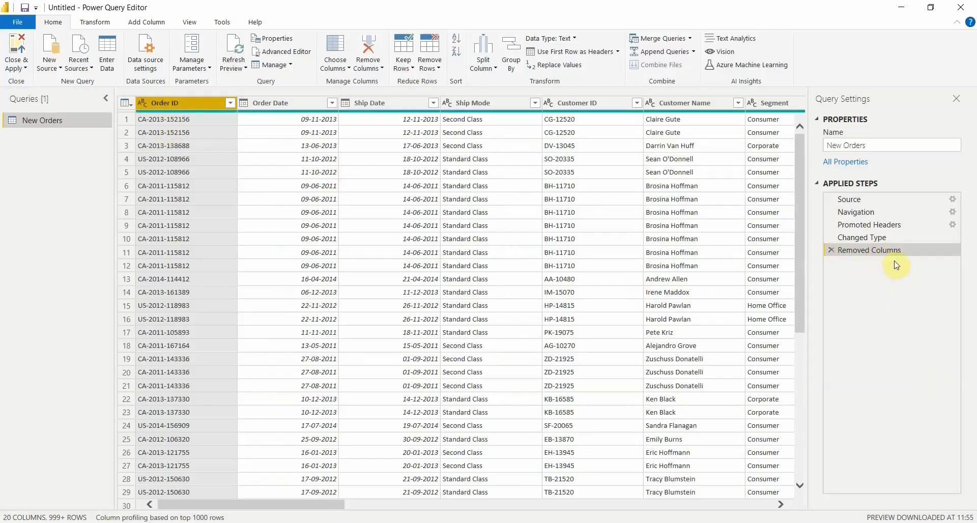
pyautogui.click(832, 250)
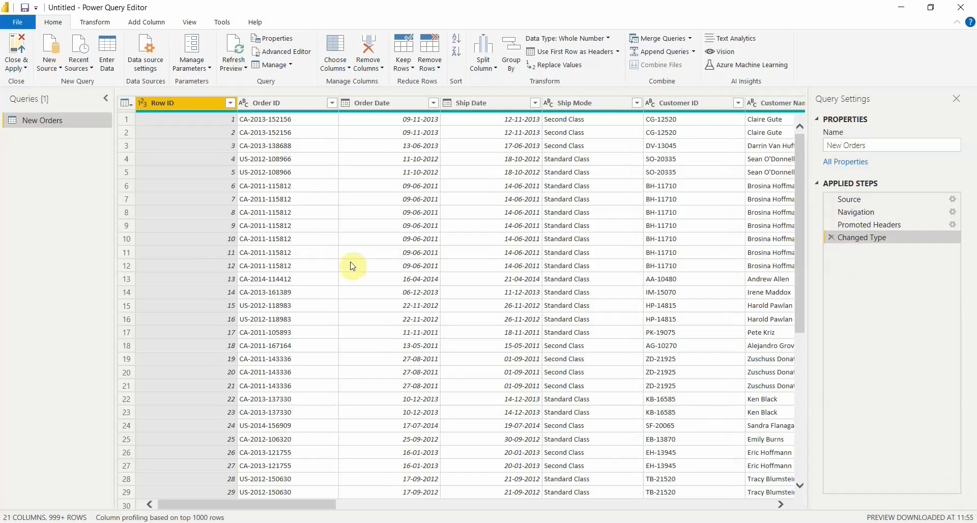
# Remove the Row ID column from the New Orders query.
pyautogui.rightClick(185, 102)
pyautogui.click(217, 125)
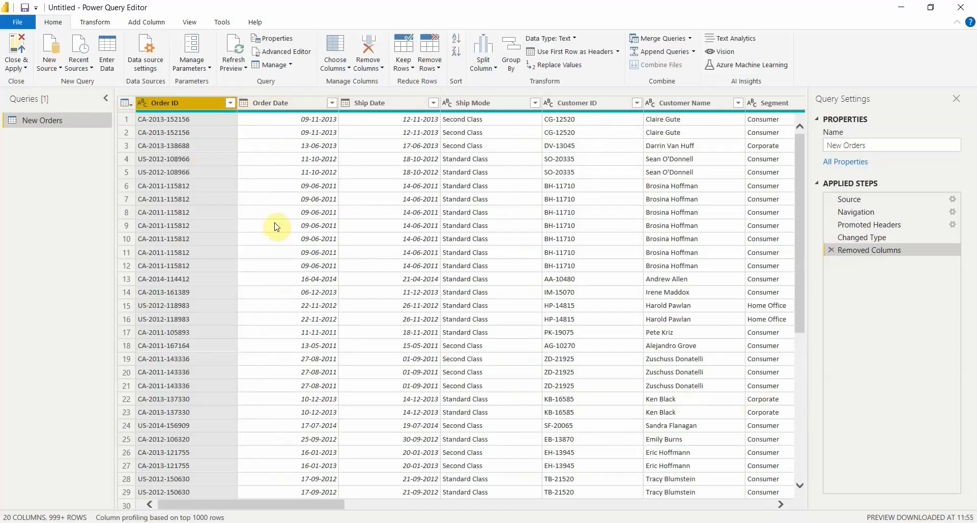
pyautogui.rightClick(146, 105)
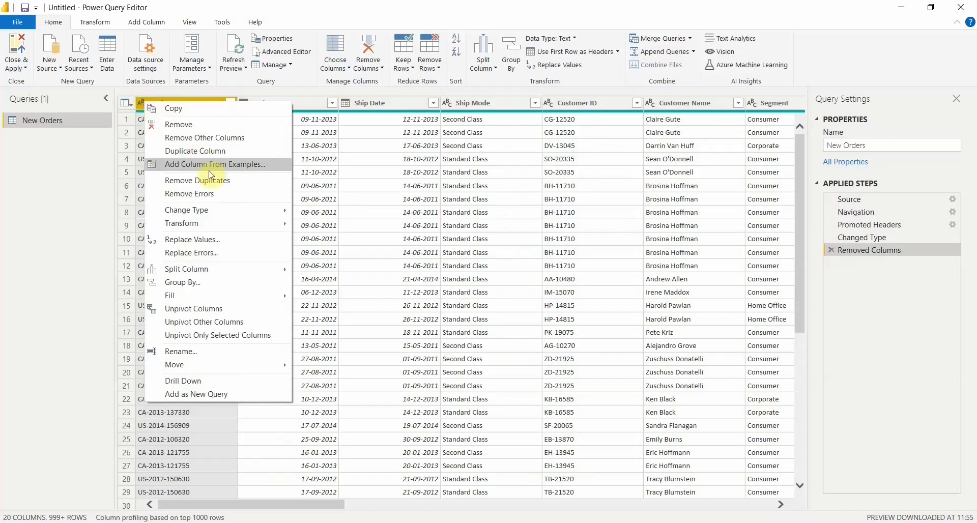
pyautogui.moveTo(220, 209)
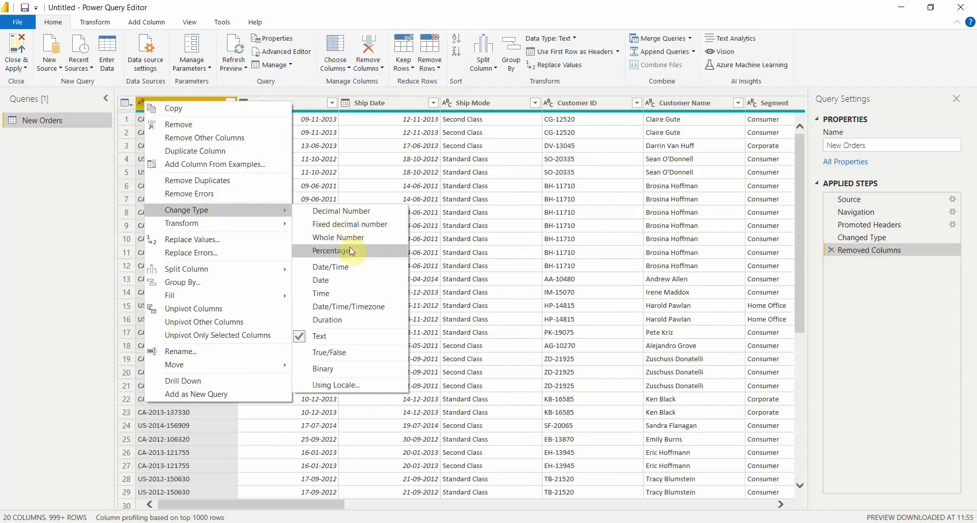
pyautogui.click(358, 288)
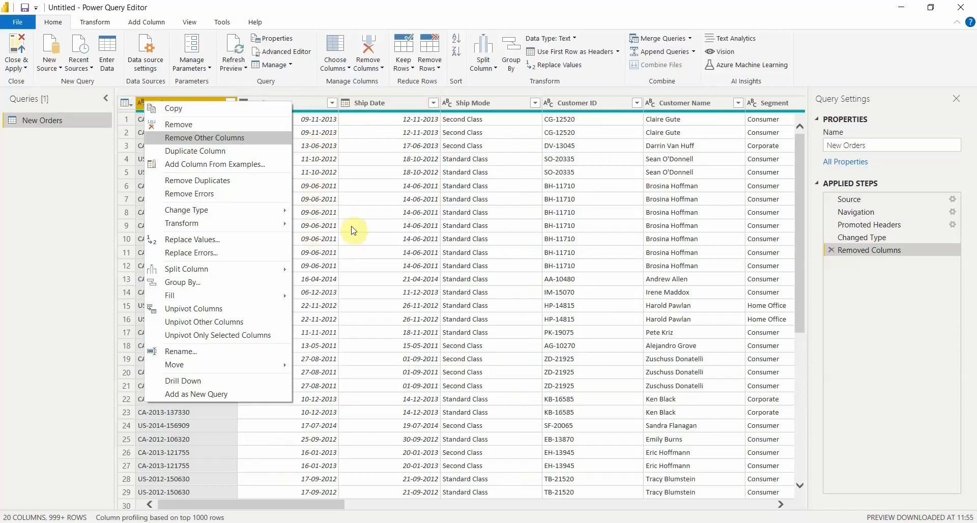
# Apply the query changes and close Power Query Editor to load the New Orders table into the report.
pyautogui.click(338, 506)
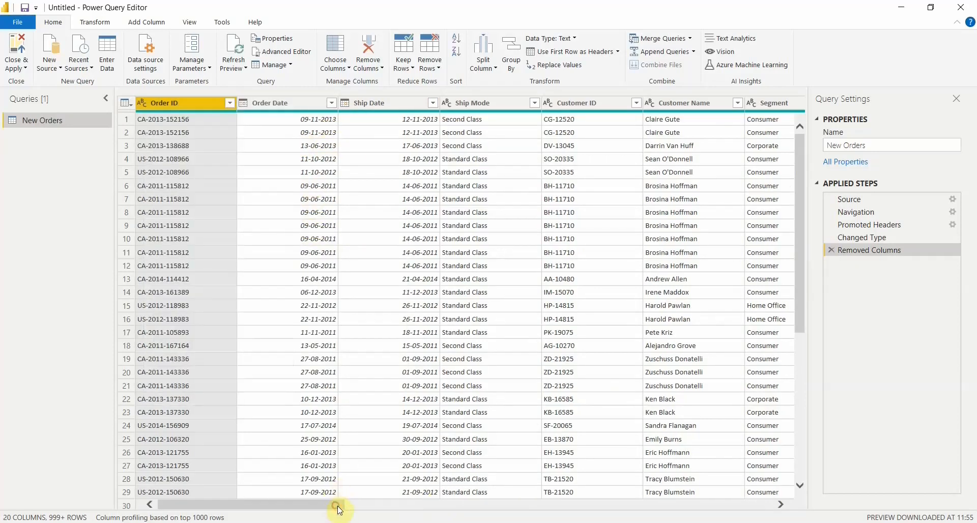
pyautogui.moveTo(338, 507); pyautogui.dragTo(805, 494)
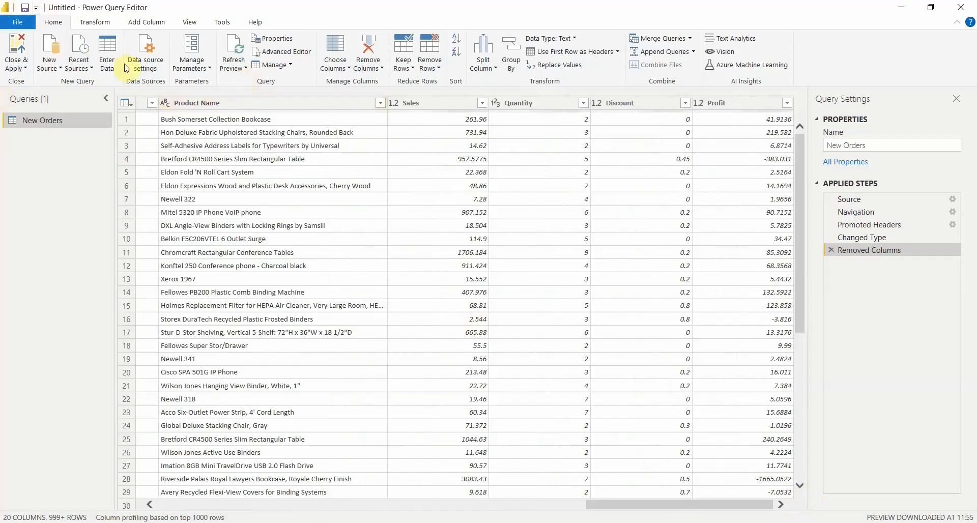
pyautogui.click(24, 68)
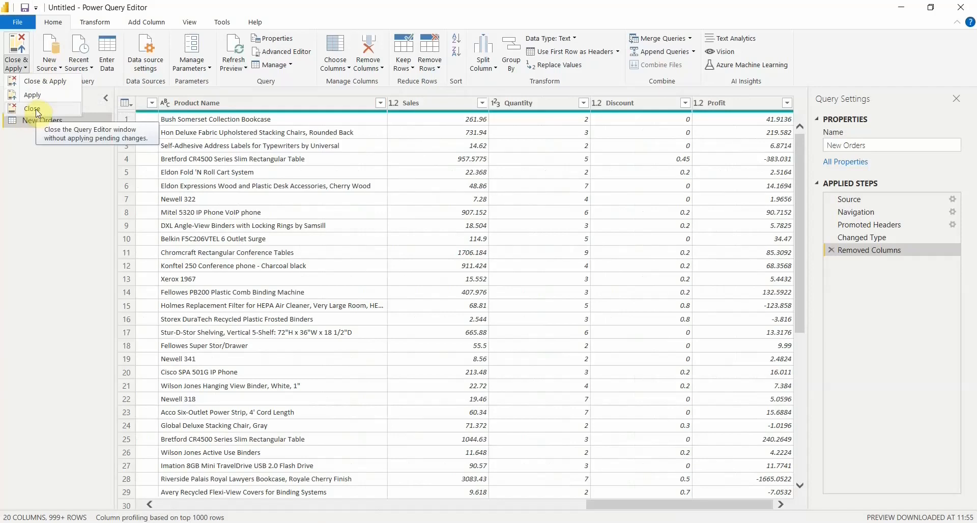
pyautogui.click(50, 85)
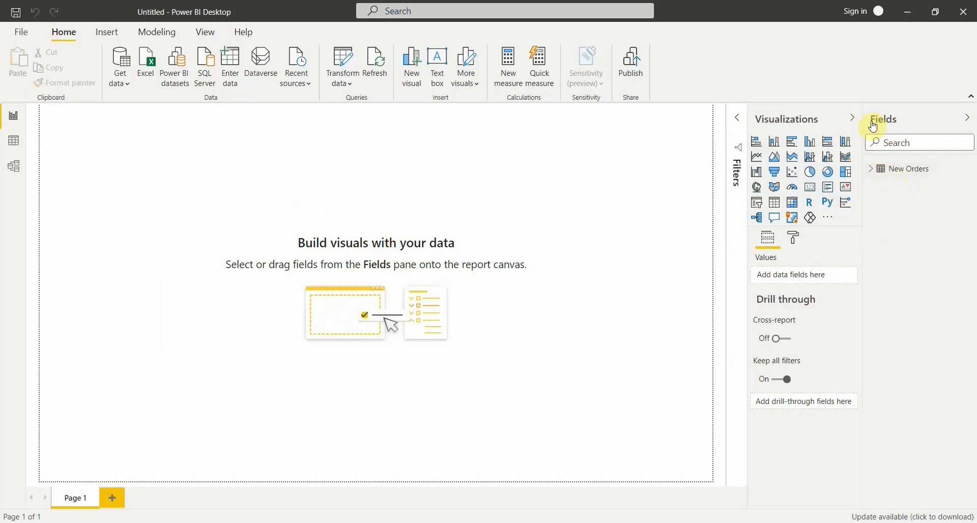
# Look over the fields of the New Orders table, and expand the report filters beside the canvas.
pyautogui.click(875, 174)
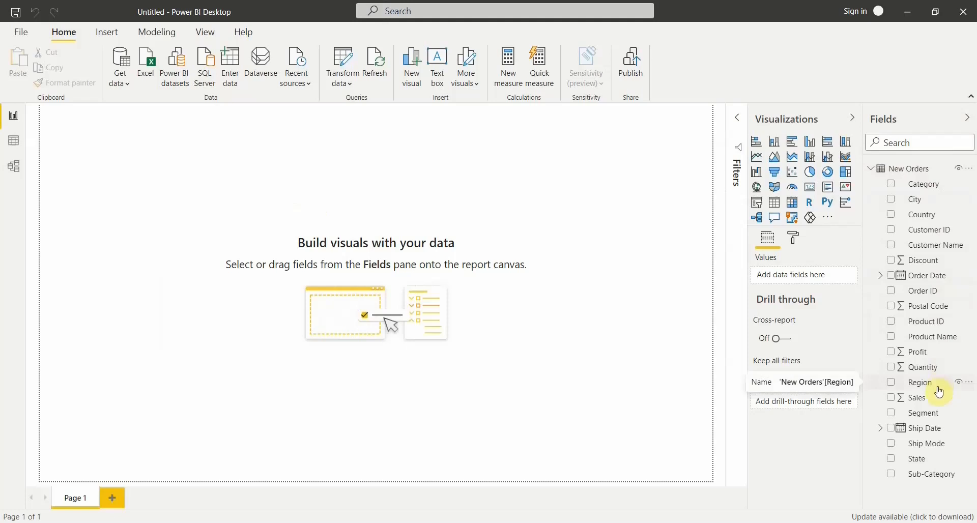
pyautogui.click(878, 172)
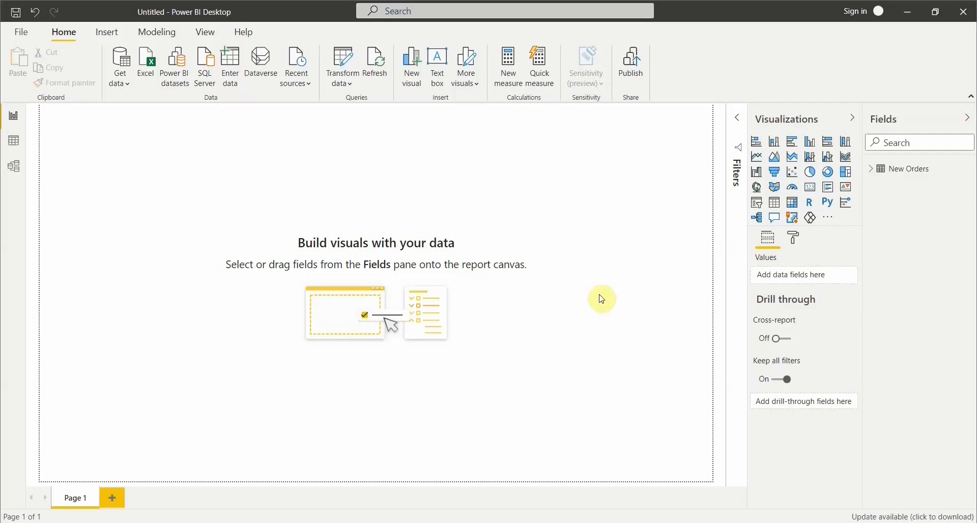
pyautogui.click(739, 125)
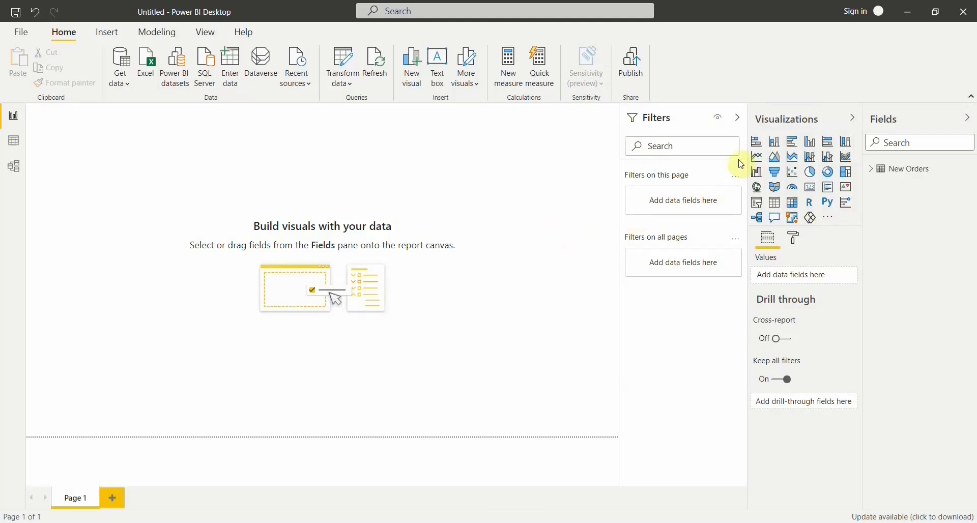
# Add an empty stacked column chart in the upper-left corner of Page 1 and widen it slightly.
pyautogui.click(775, 143)
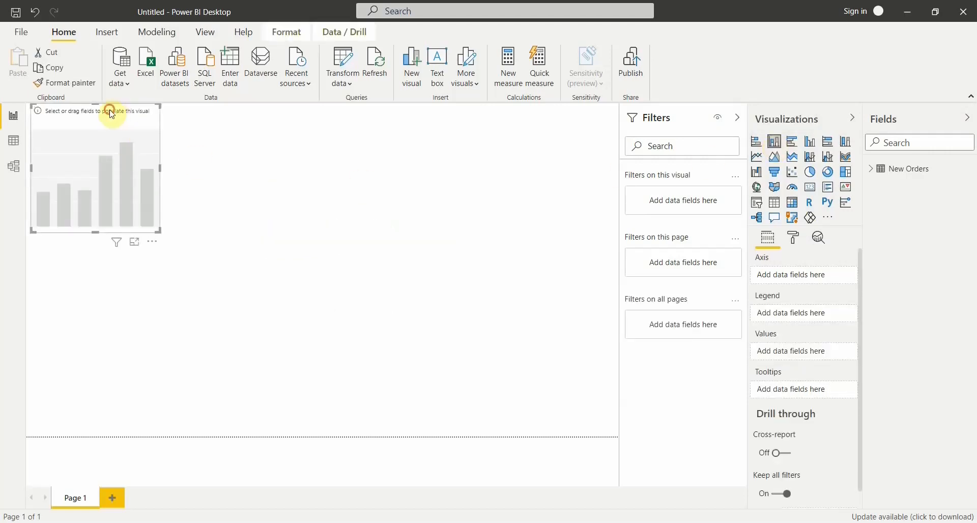
pyautogui.moveTo(112, 114); pyautogui.dragTo(114, 119)
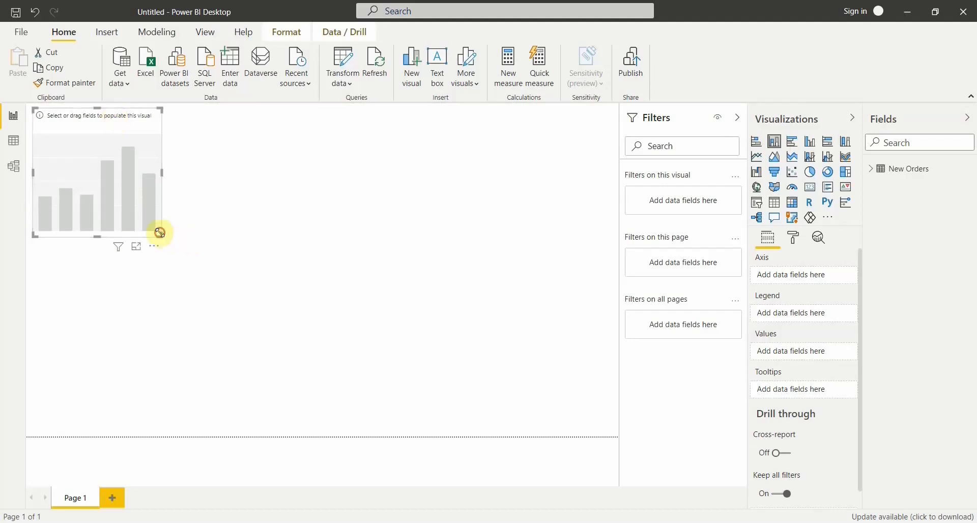
pyautogui.moveTo(160, 233); pyautogui.dragTo(175, 233)
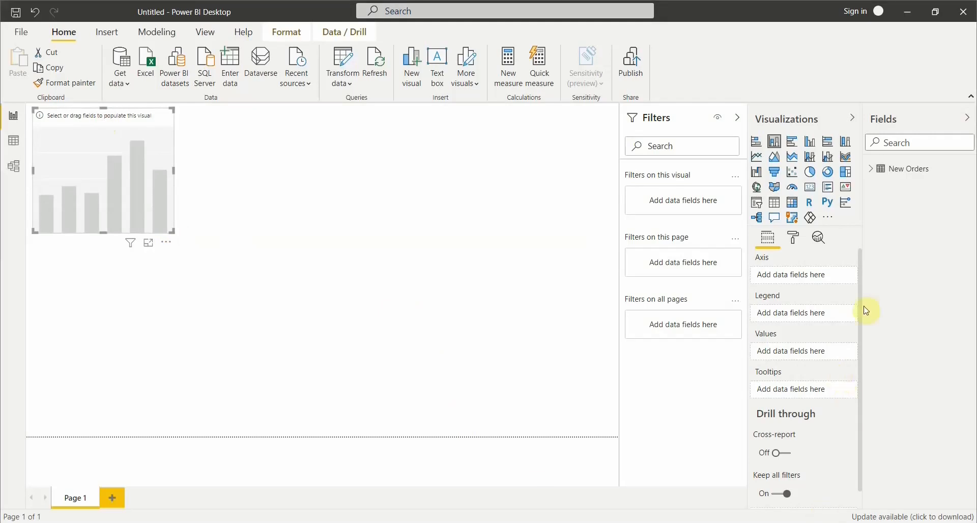
# Populate the stacked column chart with Order Date on the axis and Sales as values, and widen the visual.
pyautogui.click(874, 175)
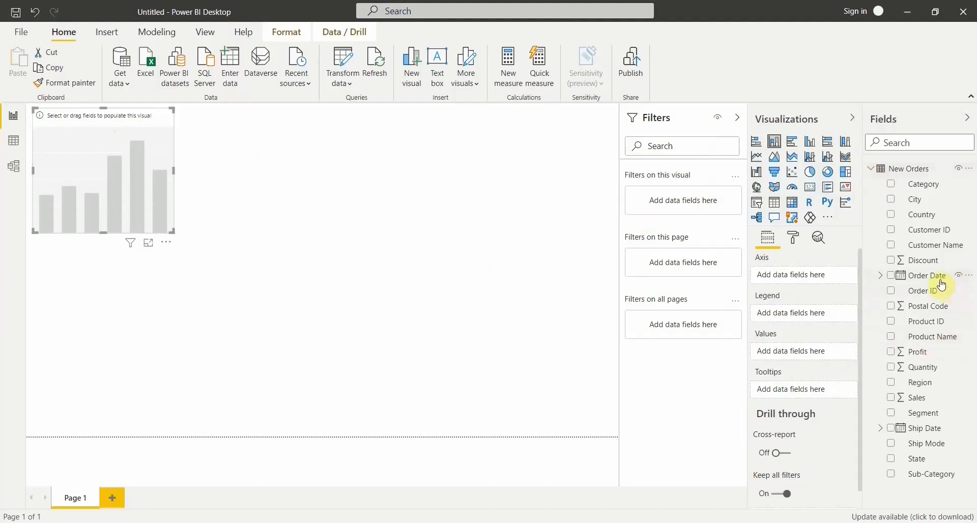
pyautogui.moveTo(924, 276); pyautogui.dragTo(141, 175)
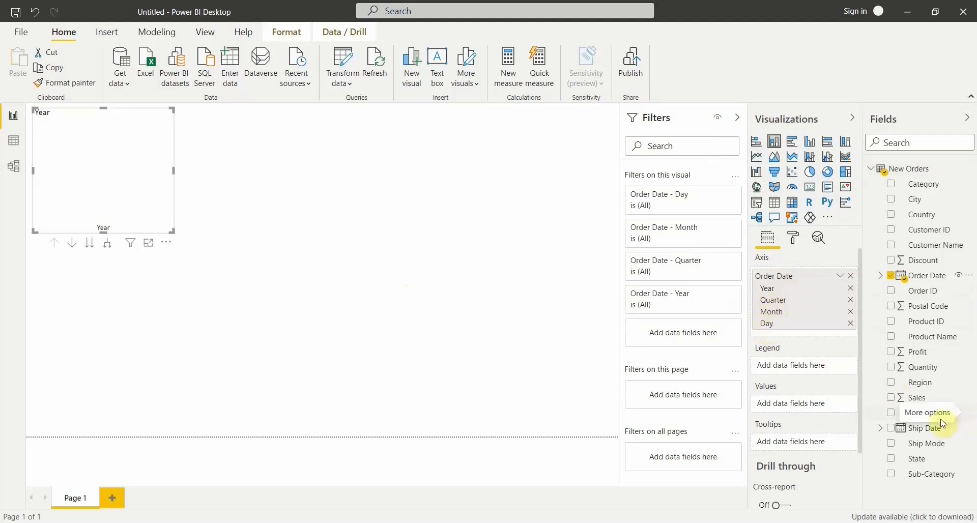
pyautogui.moveTo(922, 400); pyautogui.dragTo(111, 171)
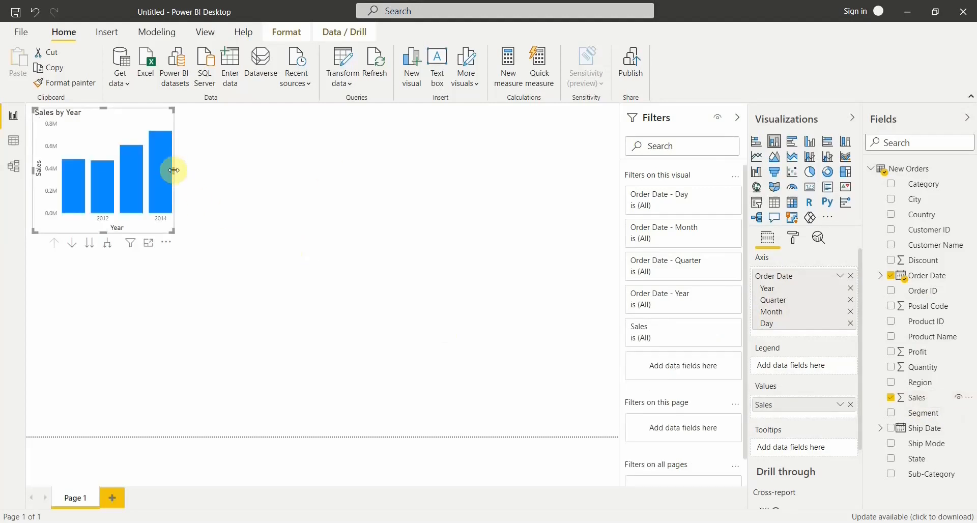
pyautogui.moveTo(175, 171); pyautogui.dragTo(222, 167)
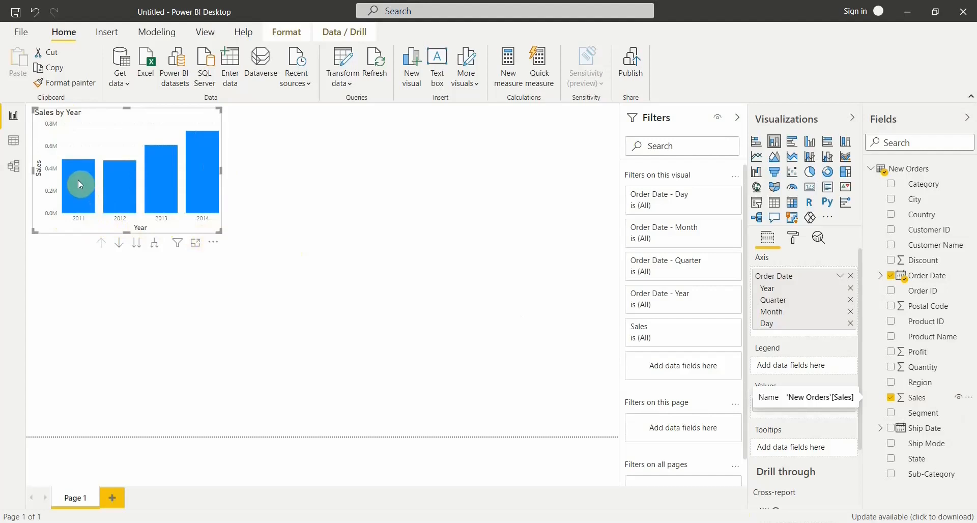
# Remove Quarter, Month and Day from the chart's Order Date axis, leaving only Year, and adjust the visual's width and position.
pyautogui.moveTo(80, 183)
pyautogui.moveTo(118, 177)
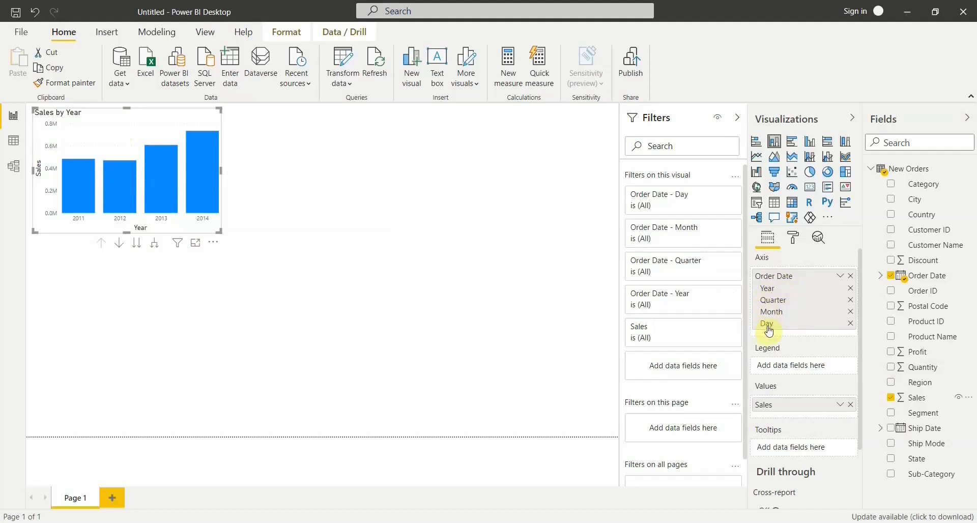
pyautogui.click(852, 300)
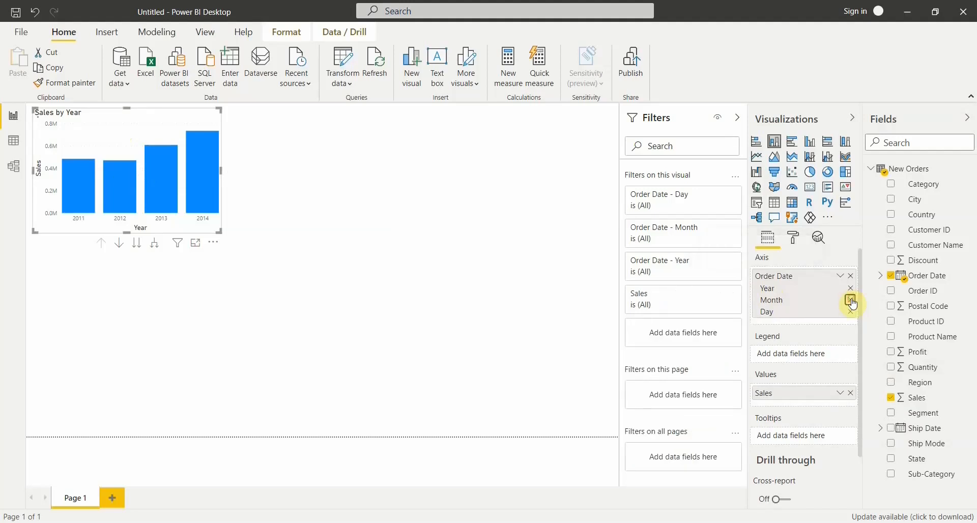
pyautogui.click(851, 300)
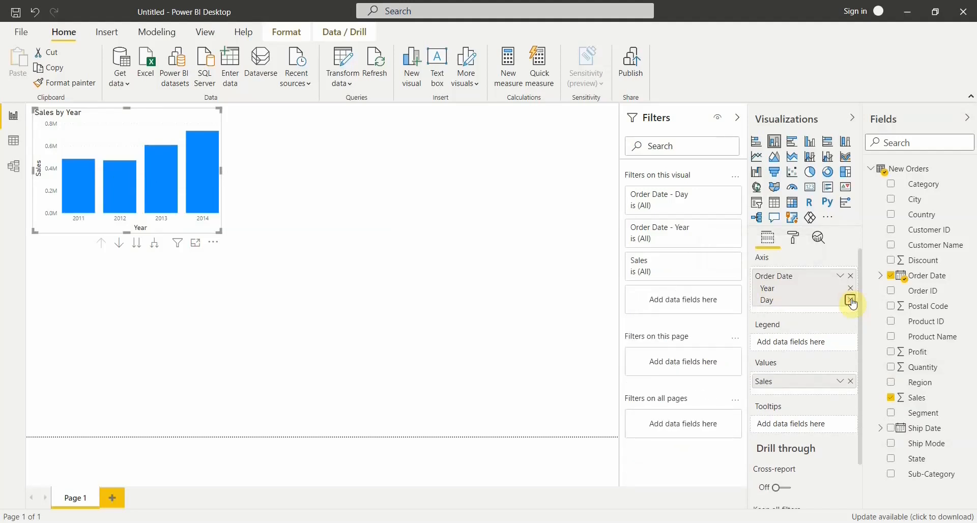
pyautogui.click(851, 300)
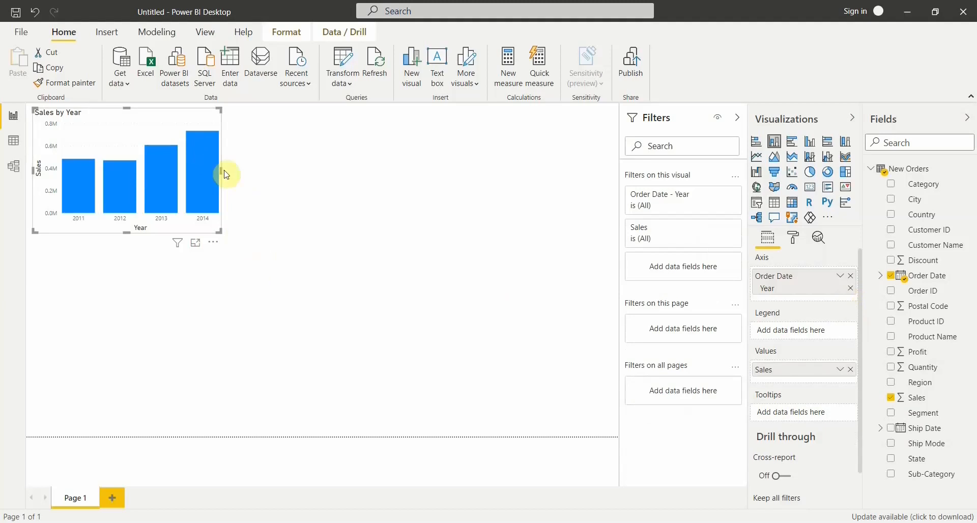
pyautogui.moveTo(227, 175); pyautogui.dragTo(231, 174)
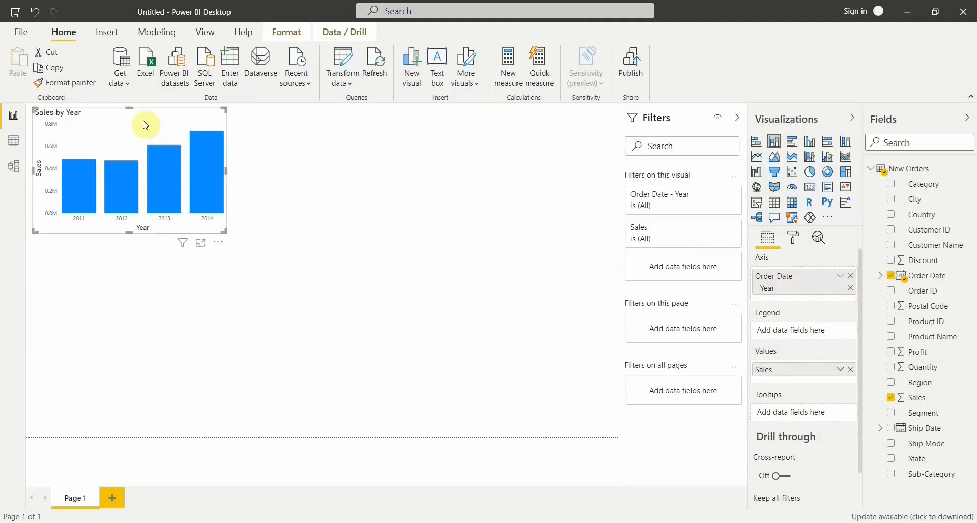
pyautogui.moveTo(138, 119)
pyautogui.mouseDown()
pyautogui.moveTo(141, 164)
pyautogui.moveTo(141, 123)
pyautogui.mouseUp()
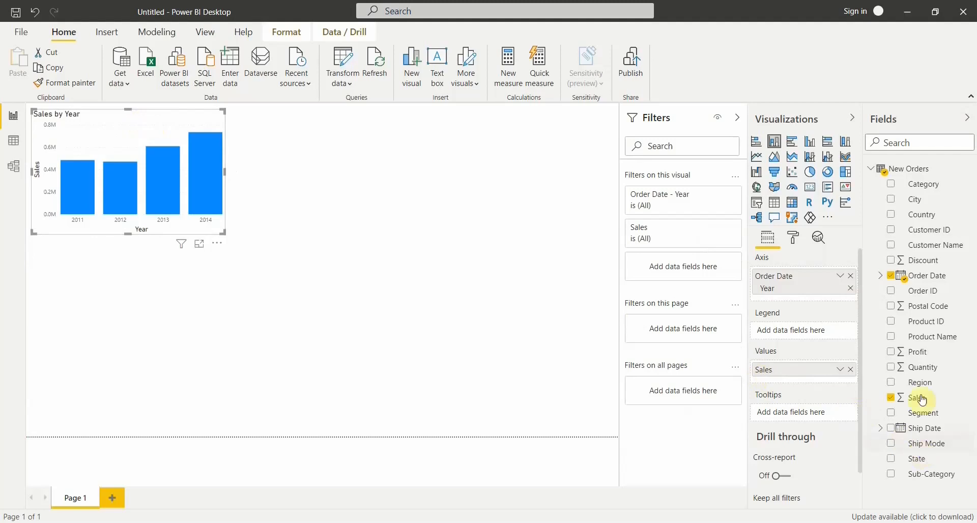
# Add Profit to the yearly sales chart's values and change the visual to a line and clustered column chart.
pyautogui.moveTo(923, 357); pyautogui.dragTo(793, 380)
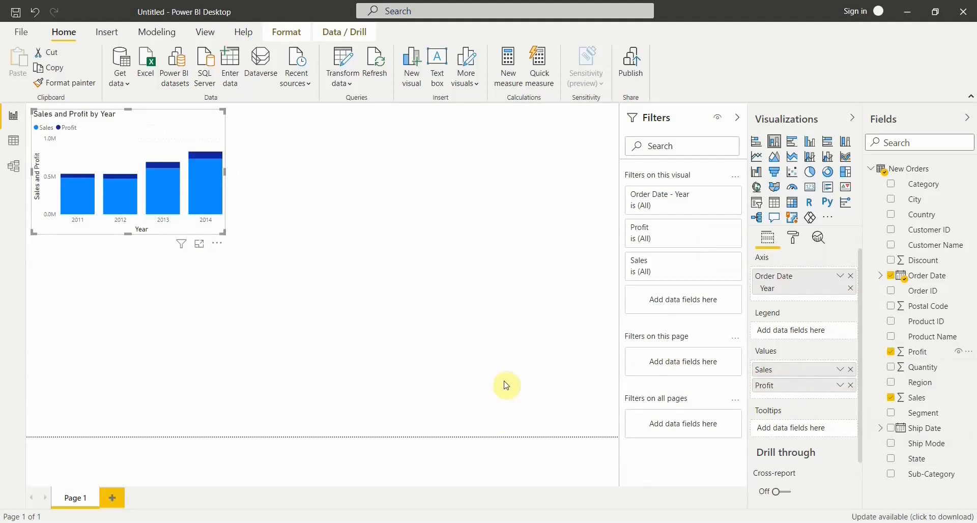
pyautogui.moveTo(207, 159)
pyautogui.click(828, 158)
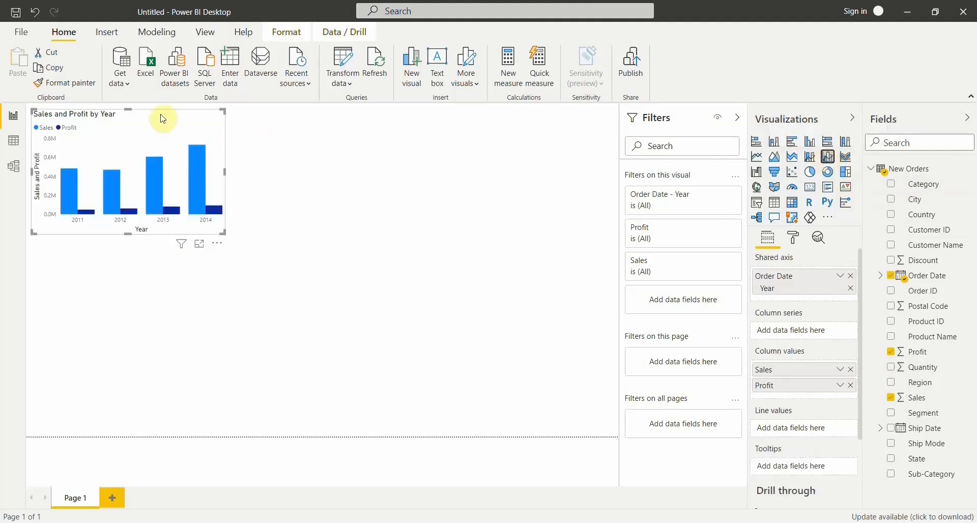
pyautogui.moveTo(136, 116); pyautogui.dragTo(145, 121)
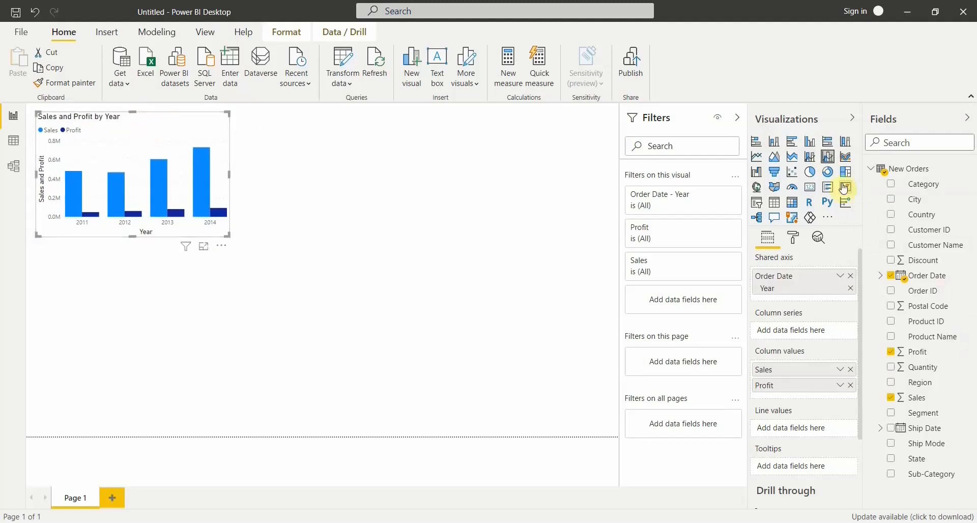
pyautogui.click(809, 163)
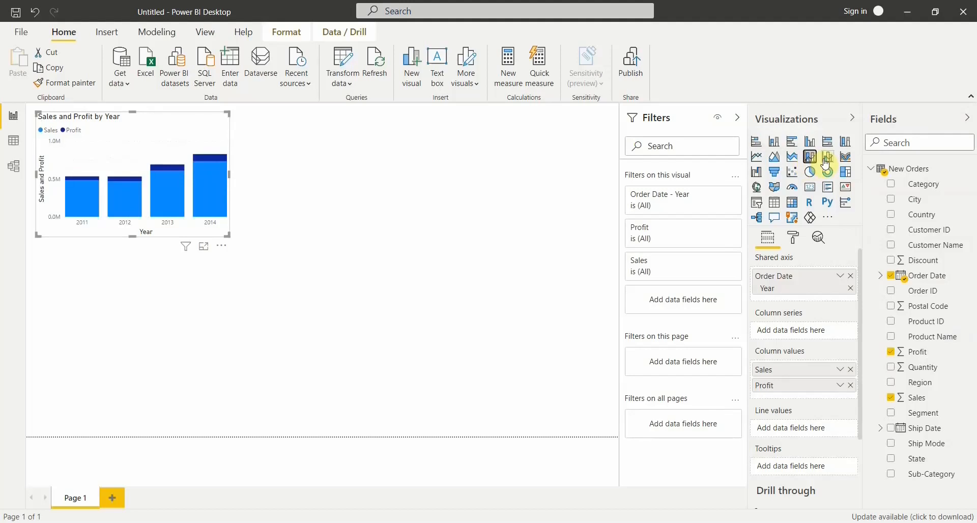
pyautogui.click(827, 159)
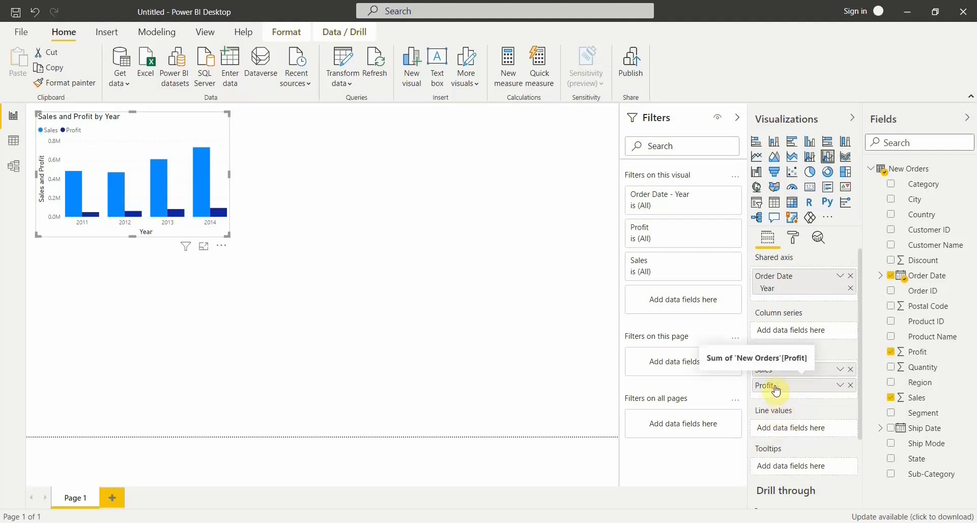
# Move Profit from the column values to the line values of the yearly chart and widen the visual slightly.
pyautogui.moveTo(778, 391); pyautogui.dragTo(782, 433)
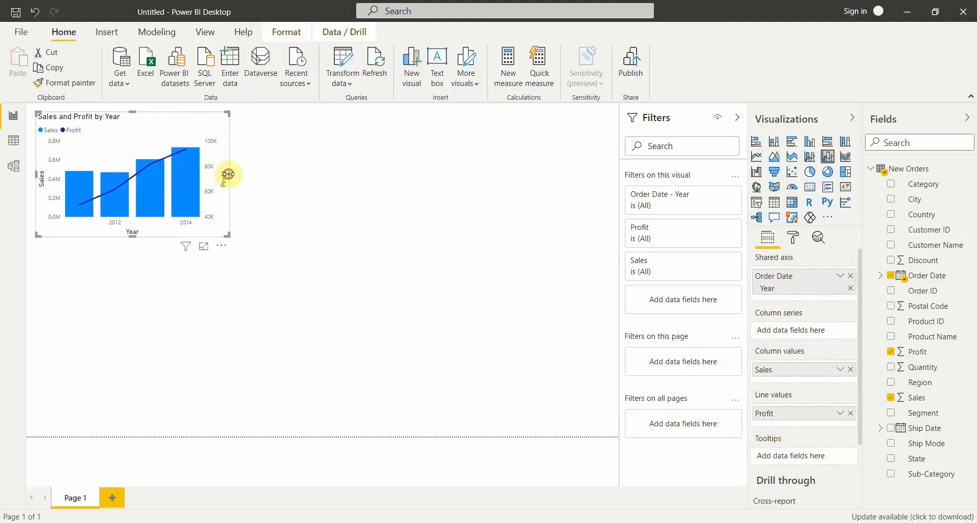
pyautogui.moveTo(230, 174); pyautogui.dragTo(236, 175)
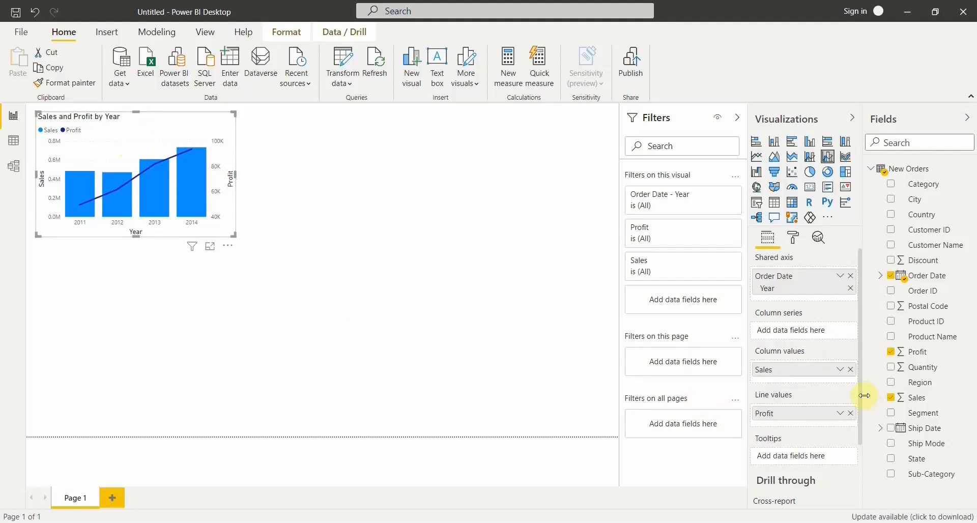
# Try swapping Sales and Profit between the column and line values of the yearly chart, and revert the swap.
pyautogui.moveTo(815, 424); pyautogui.dragTo(789, 430)
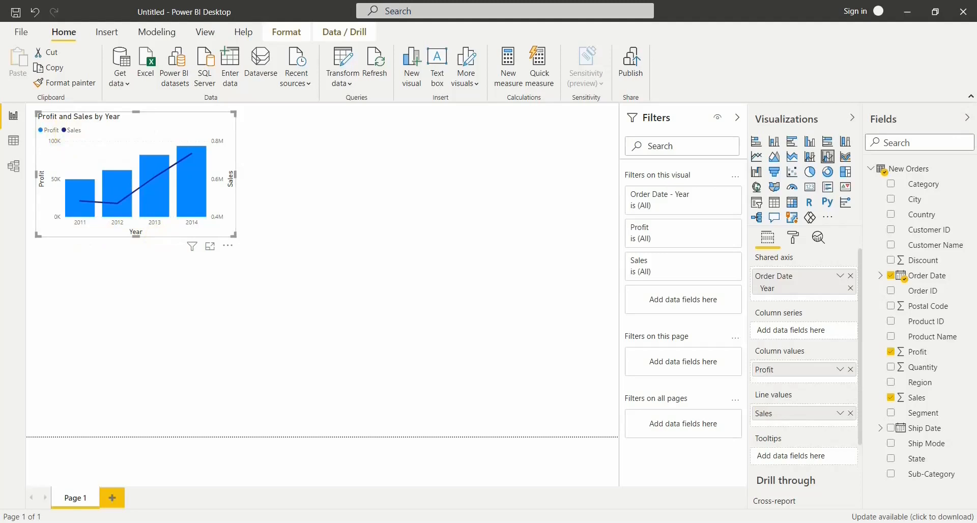
pyautogui.moveTo(772, 371)
pyautogui.mouseDown()
pyautogui.moveTo(775, 423)
pyautogui.moveTo(777, 373)
pyautogui.mouseUp()
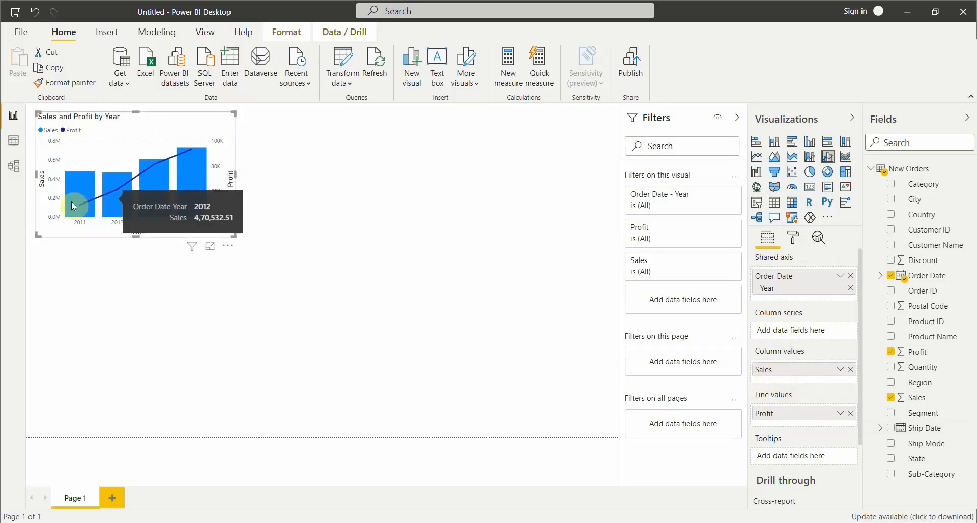
pyautogui.moveTo(175, 176)
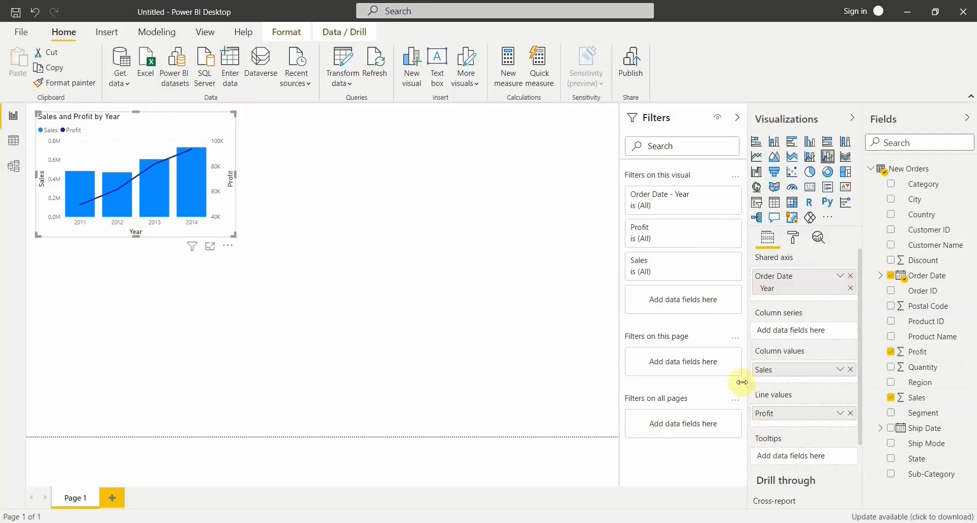
# Add a pie chart below the yearly chart with Category as legend and Sales as values.
pyautogui.click(525, 385)
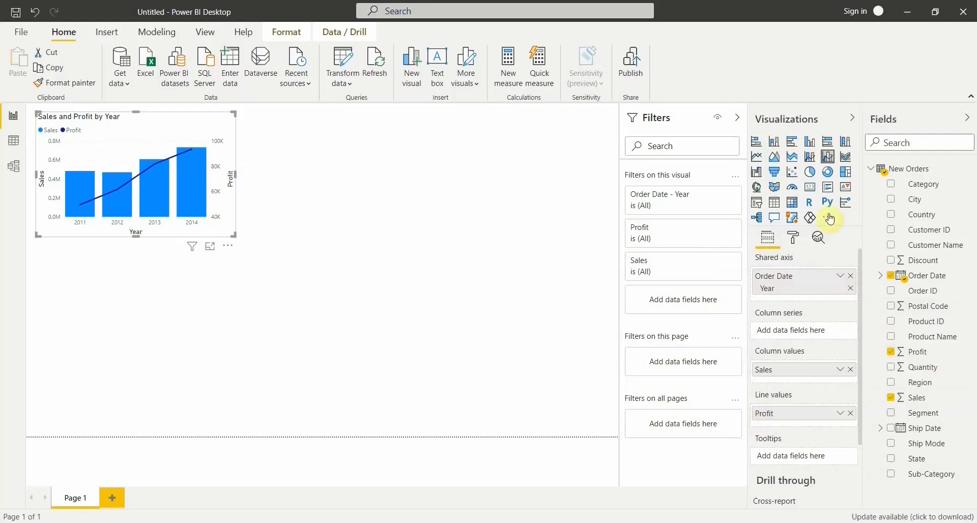
pyautogui.click(812, 174)
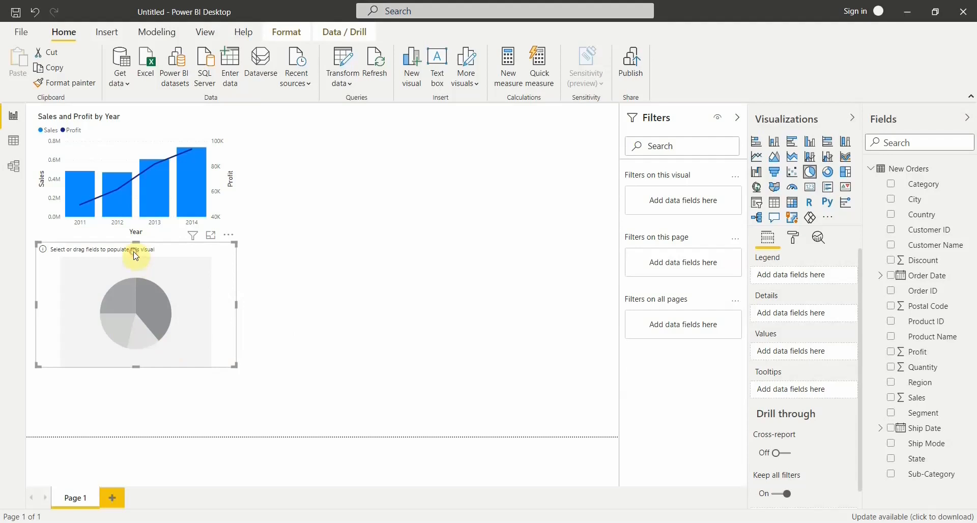
pyautogui.moveTo(135, 256); pyautogui.dragTo(133, 268)
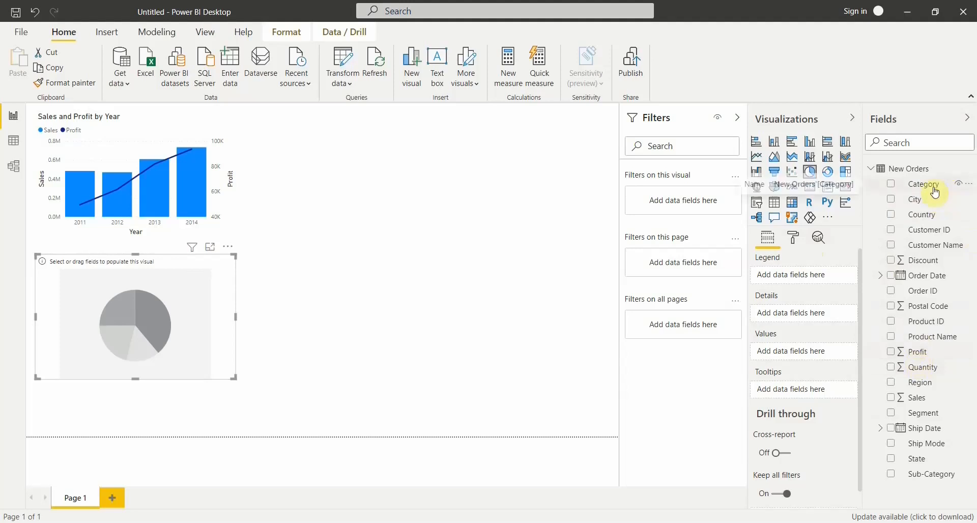
pyautogui.moveTo(936, 193); pyautogui.dragTo(158, 320)
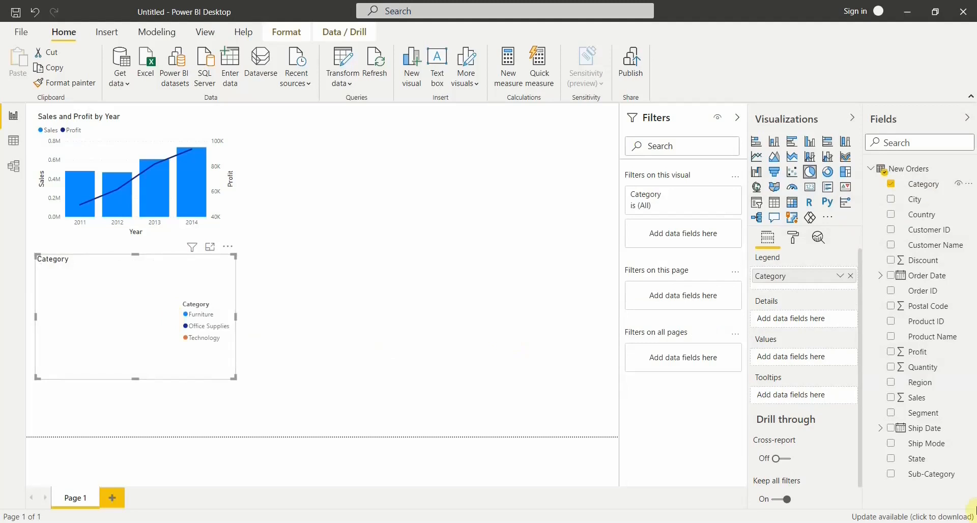
pyautogui.moveTo(922, 404); pyautogui.dragTo(138, 333)
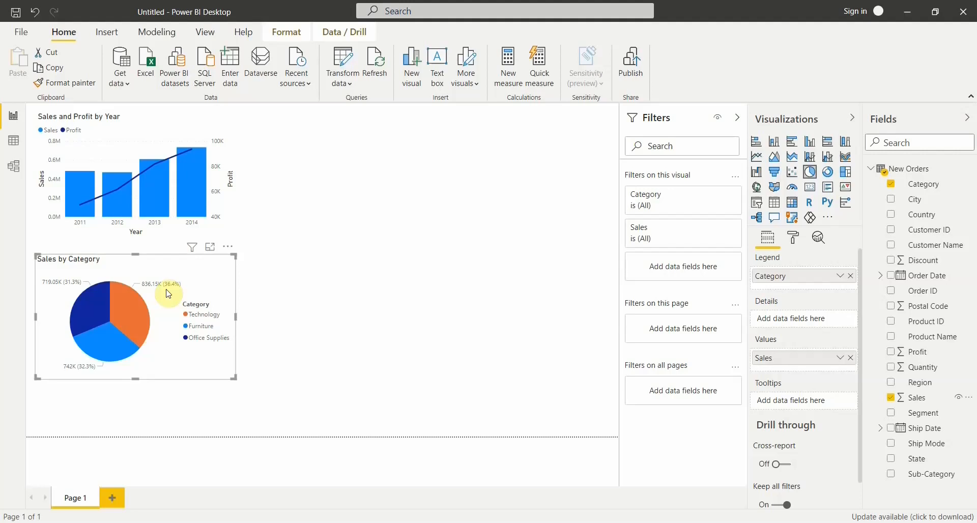
# Add a line and clustered column chart beside the pie chart with Category on the shared axis and Sales and Profit as column values.
pyautogui.click(336, 344)
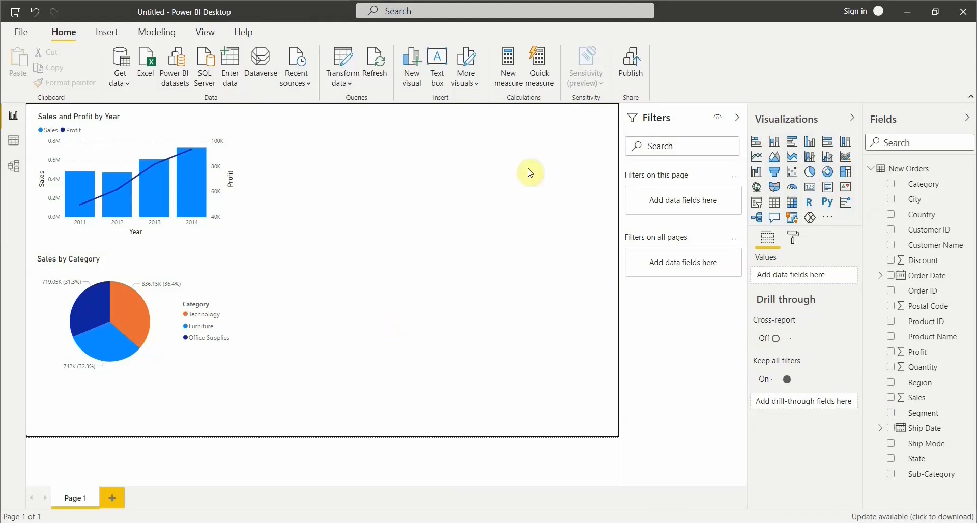
pyautogui.click(829, 158)
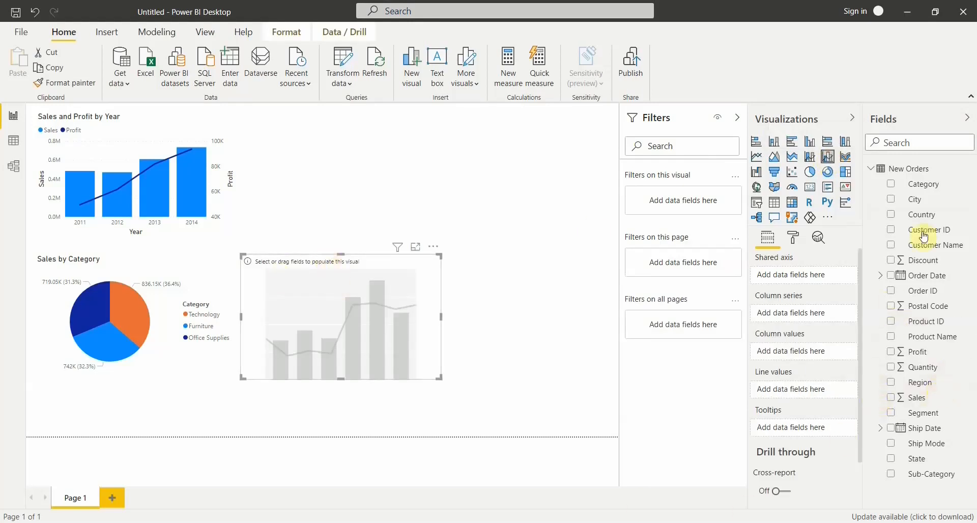
pyautogui.moveTo(934, 192); pyautogui.dragTo(349, 337)
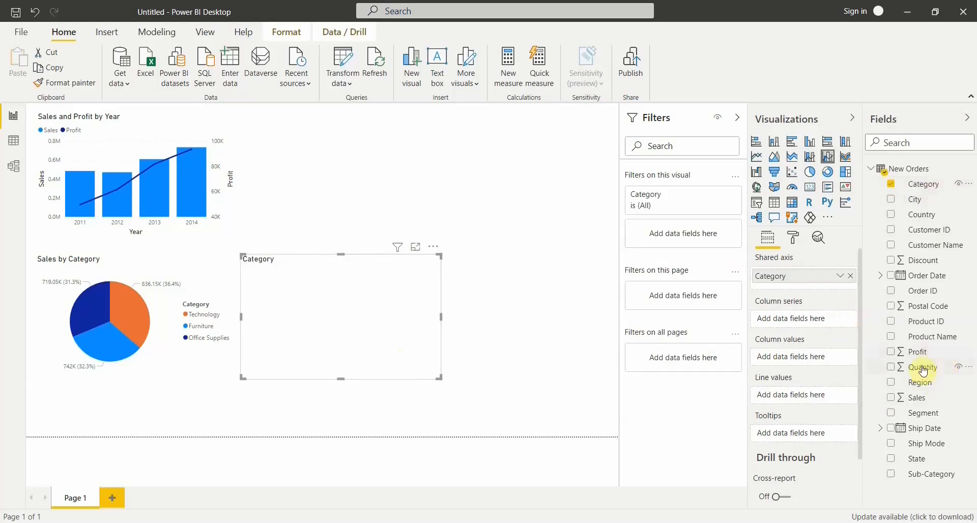
pyautogui.moveTo(925, 399); pyautogui.dragTo(367, 323)
pyautogui.moveTo(916, 355); pyautogui.dragTo(356, 364)
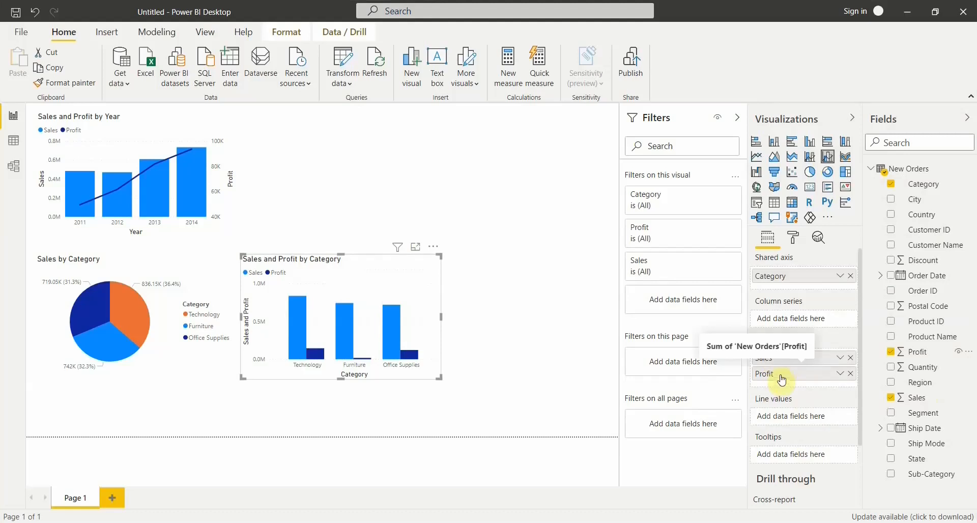
# Move Profit from the column values to the line values of the category combo chart.
pyautogui.moveTo(782, 380); pyautogui.dragTo(782, 420)
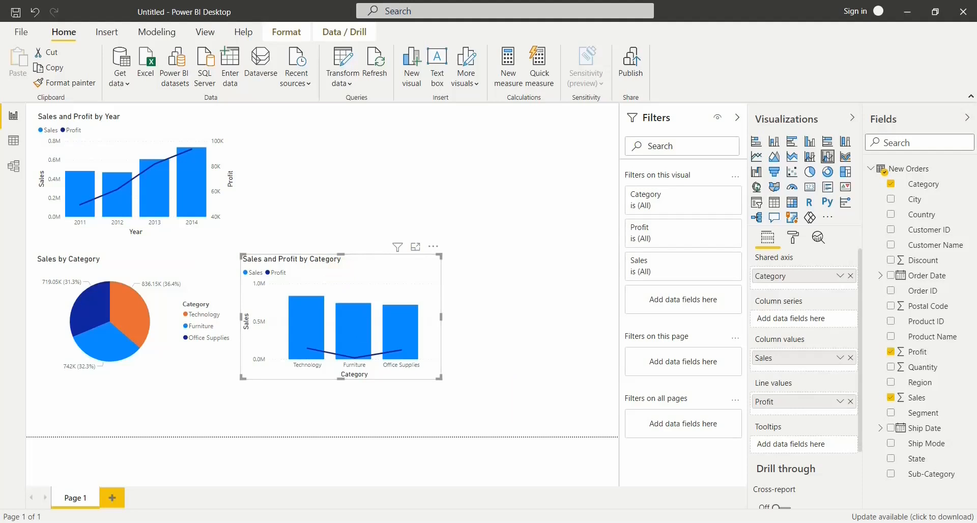
pyautogui.click(519, 385)
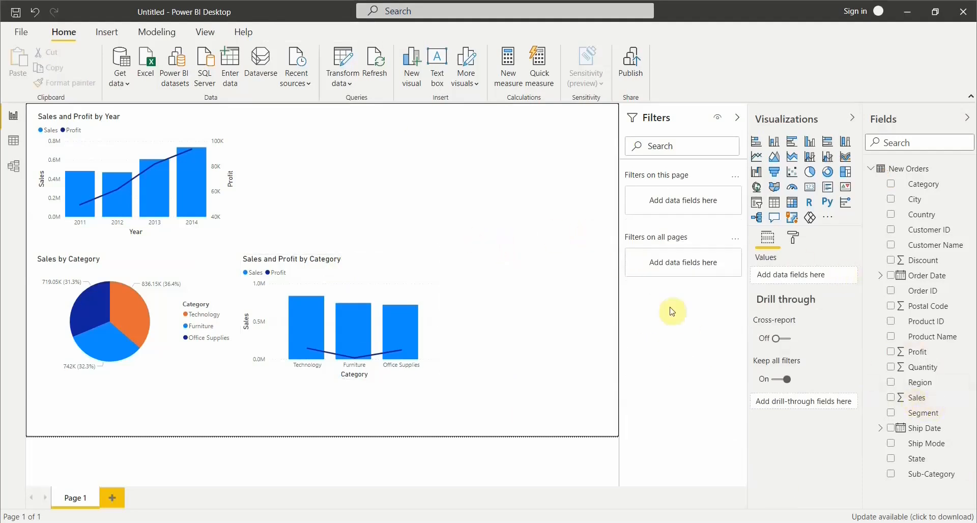
# Add a stacked bar chart with Sub-Category on the axis and Profit as values, increase its height slightly, and look through its bars.
pyautogui.click(756, 144)
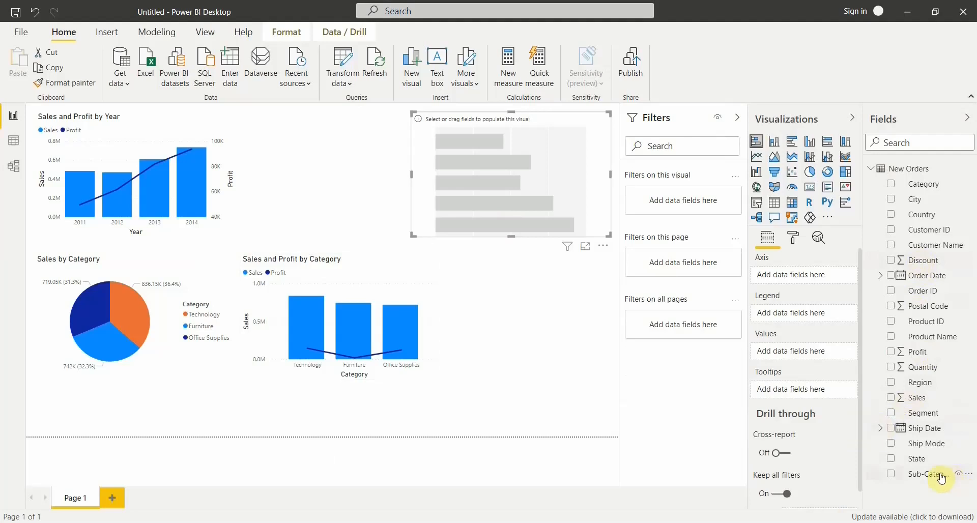
pyautogui.click(892, 475)
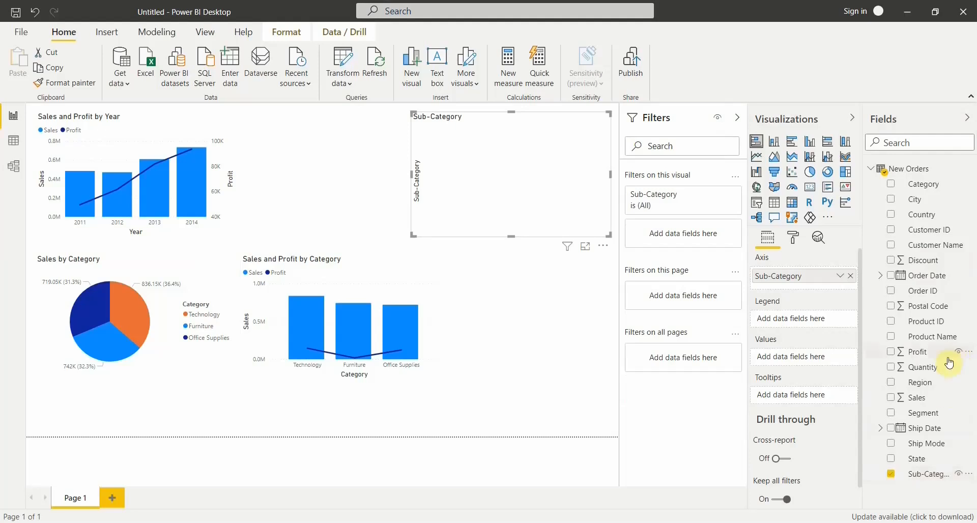
pyautogui.click(892, 353)
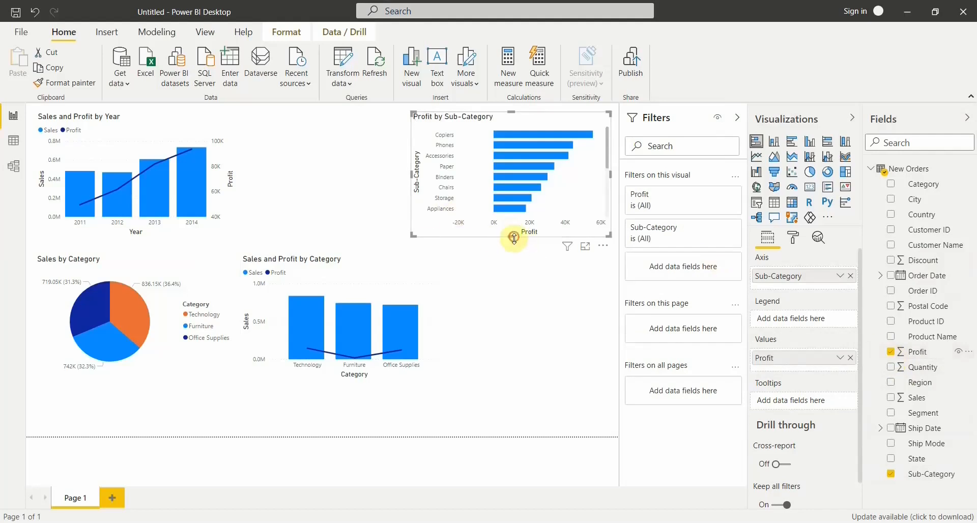
pyautogui.moveTo(514, 237); pyautogui.dragTo(518, 249)
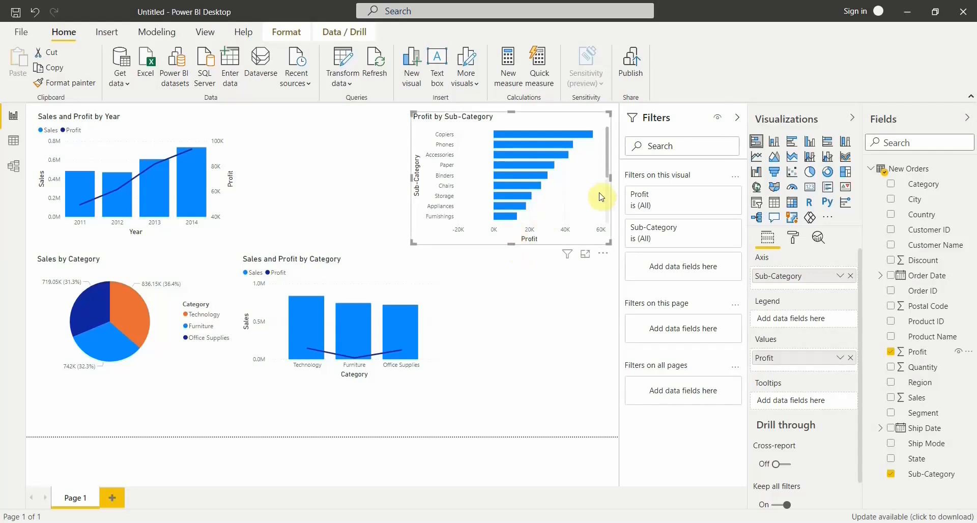
pyautogui.scroll(-2, 580, 203)
pyautogui.scroll(-3, 576, 209)
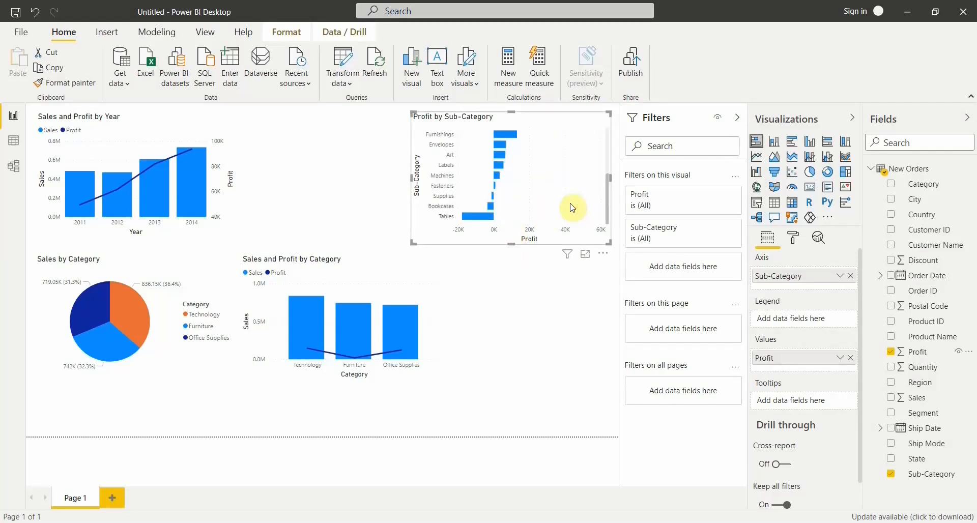
pyautogui.scroll(5, 572, 205)
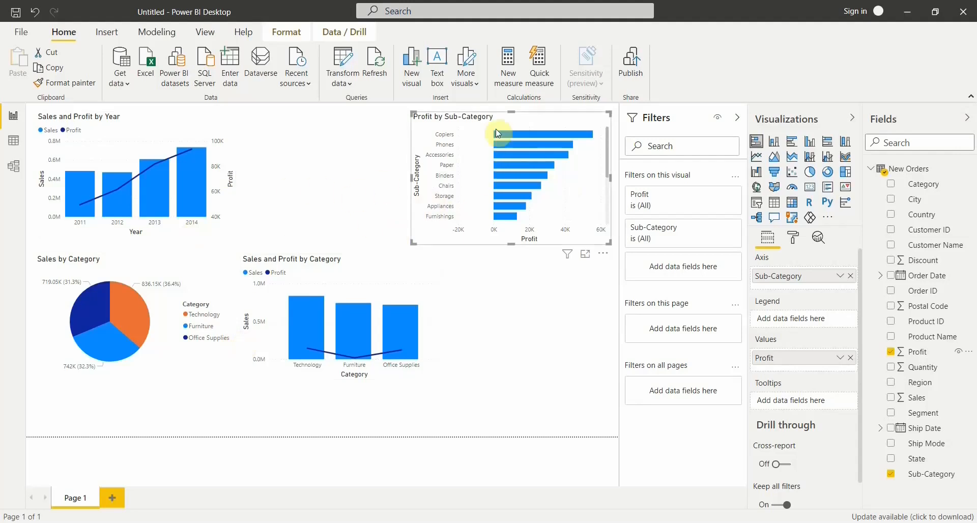
# Rearrange the four charts into two spaced rows, with the sub-category bar chart beside the yearly chart and both category charts lower.
pyautogui.click(162, 272)
pyautogui.moveTo(137, 264); pyautogui.dragTo(138, 301)
pyautogui.click(360, 263)
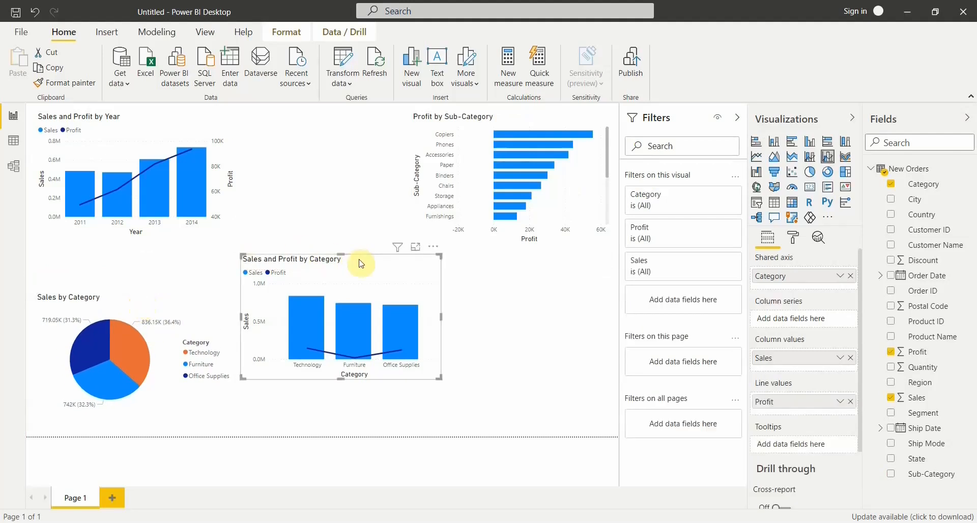
pyautogui.moveTo(359, 263); pyautogui.dragTo(375, 291)
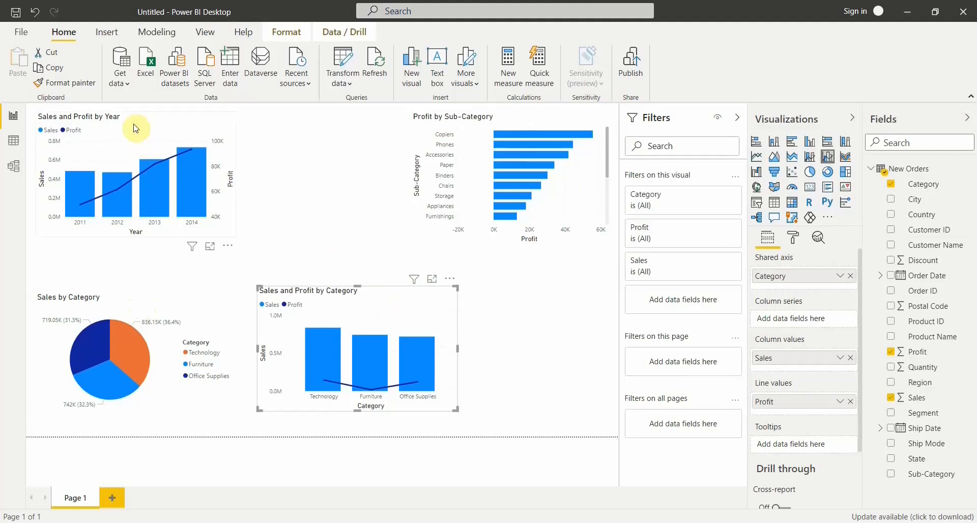
pyautogui.moveTo(135, 126); pyautogui.dragTo(139, 137)
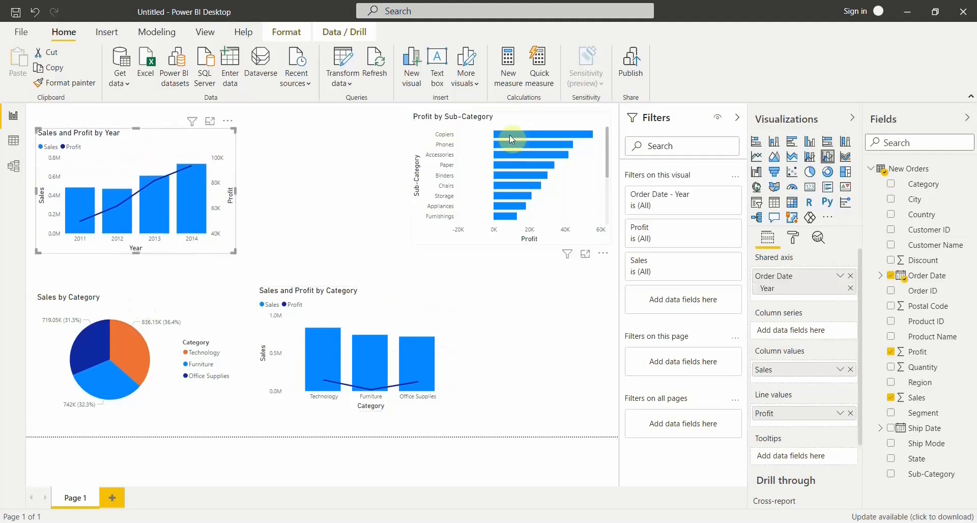
pyautogui.moveTo(533, 122); pyautogui.dragTo(375, 129)
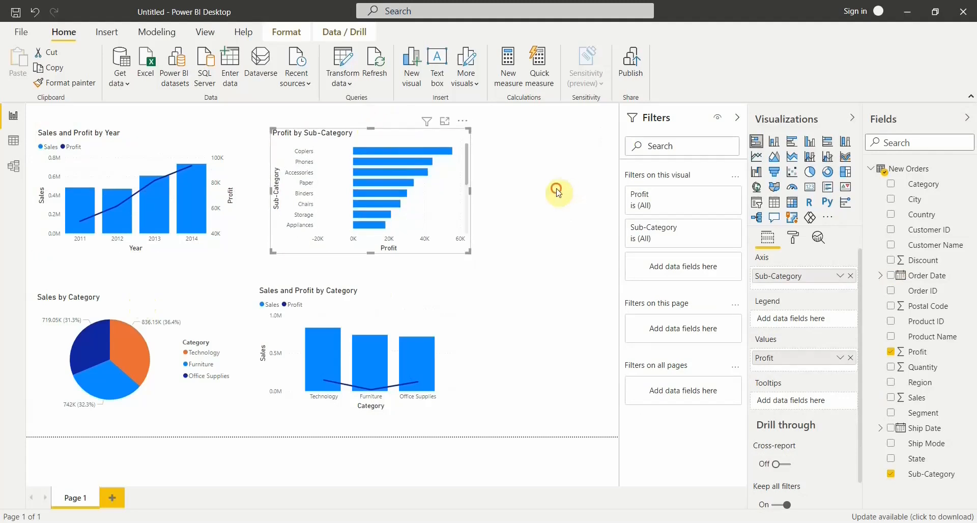
pyautogui.click(579, 267)
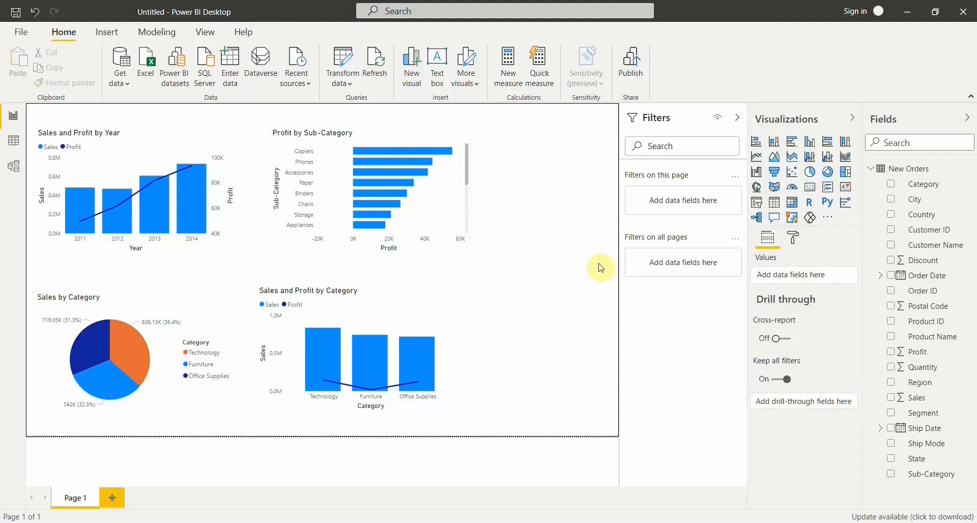
# Add a map beside the category combo chart with State as location and legend and Sales as bubble size.
pyautogui.click(758, 190)
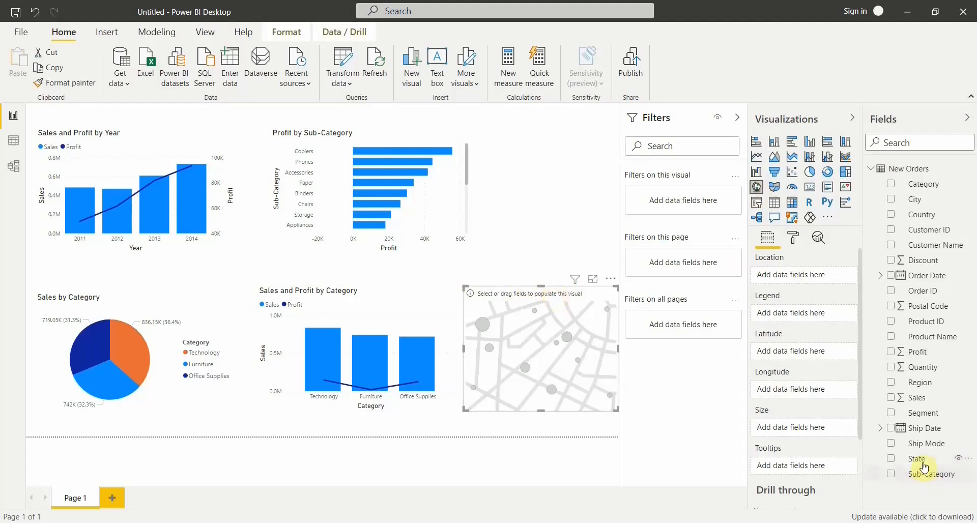
pyautogui.moveTo(925, 467); pyautogui.dragTo(562, 356)
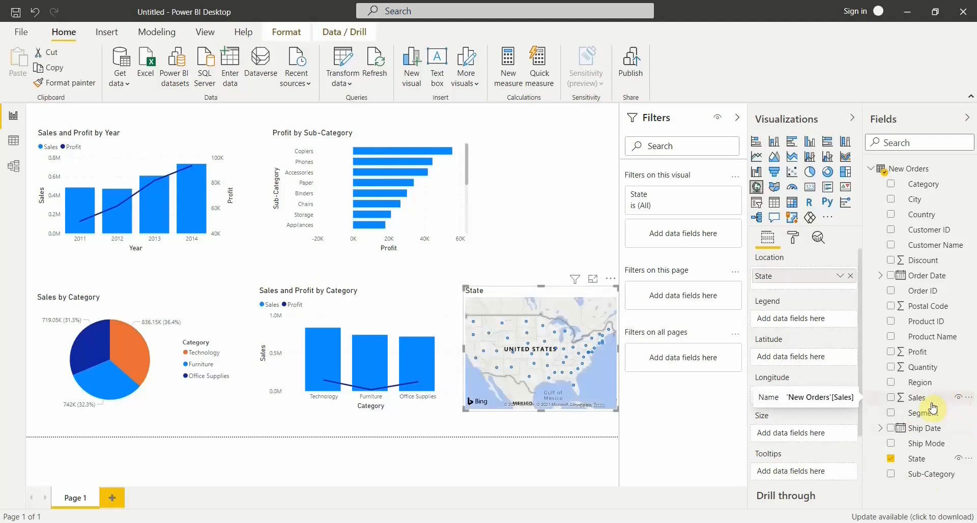
pyautogui.moveTo(928, 403); pyautogui.dragTo(795, 436)
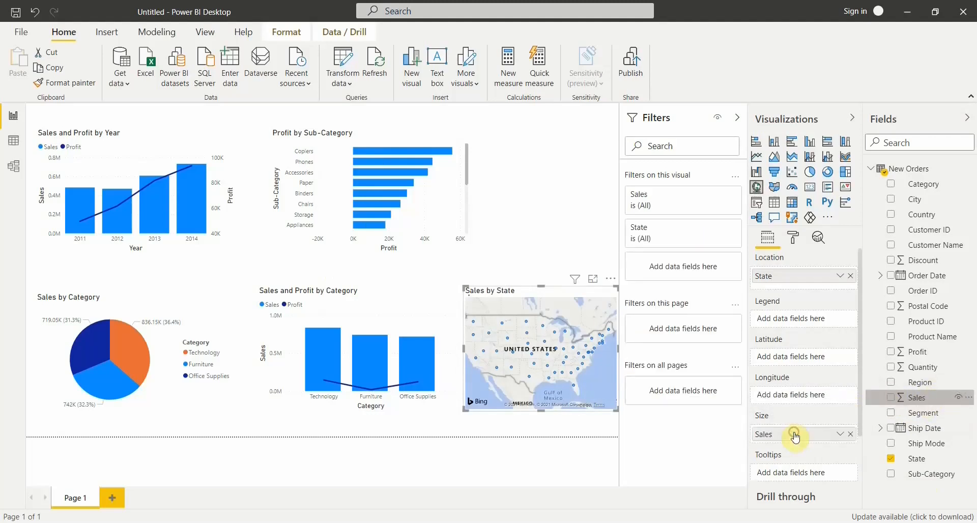
pyautogui.moveTo(478, 366)
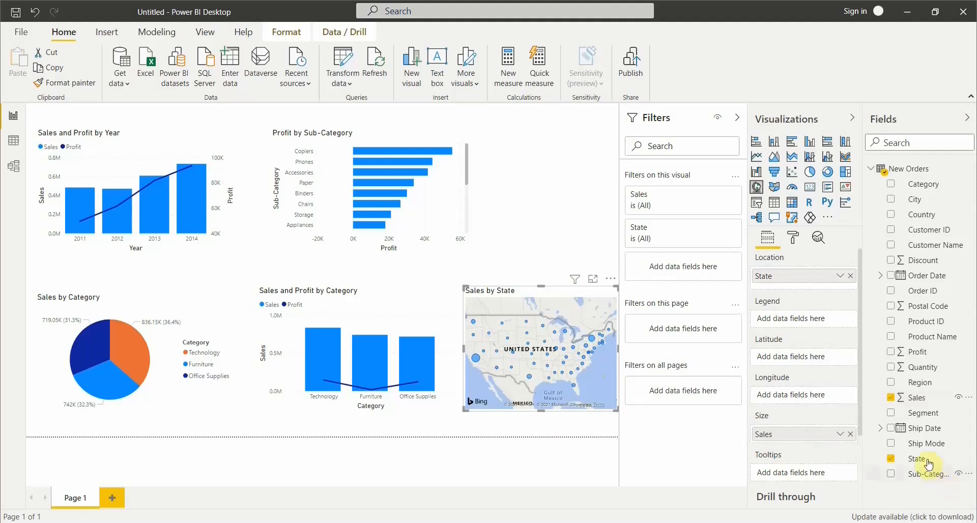
pyautogui.moveTo(925, 462); pyautogui.dragTo(803, 322)
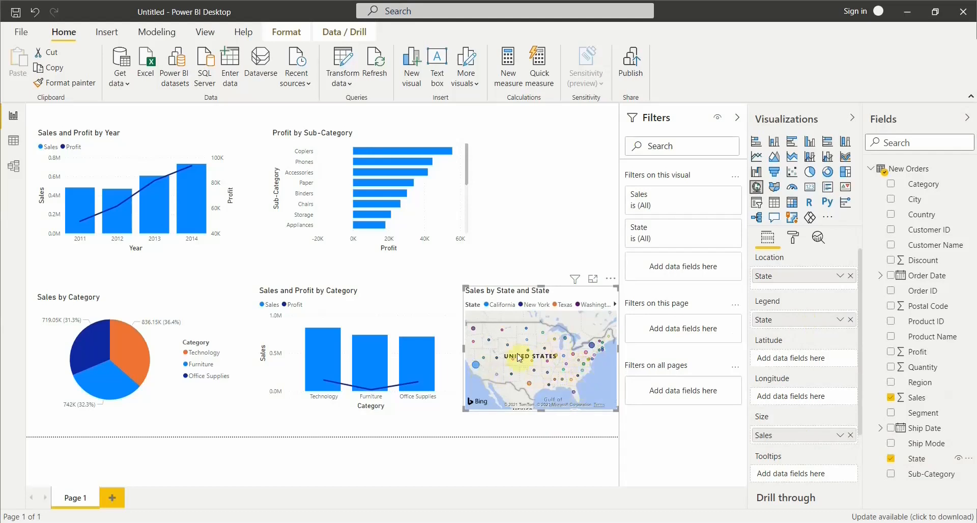
pyautogui.click(364, 278)
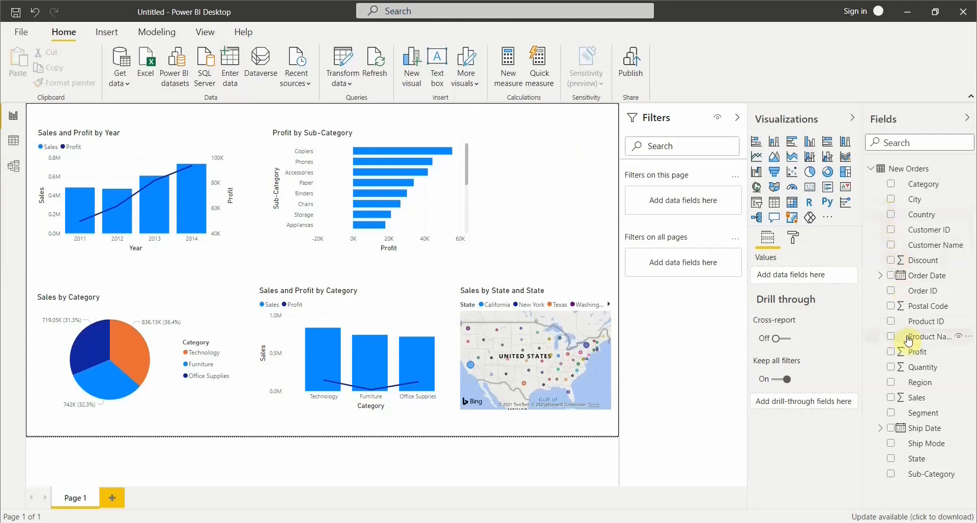
# Add an Order Date slicer above the map and try out its start and end date pickers and range handles.
pyautogui.click(758, 204)
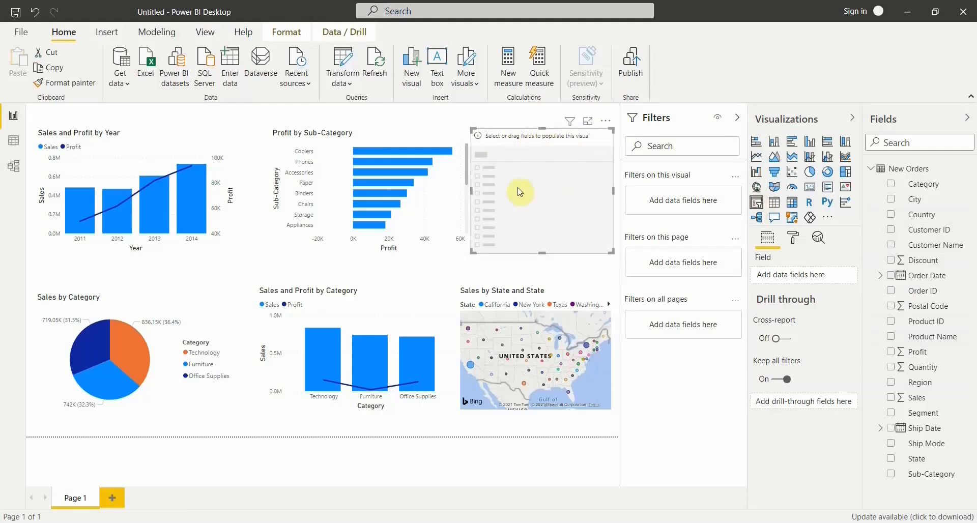
pyautogui.moveTo(926, 280); pyautogui.dragTo(801, 278)
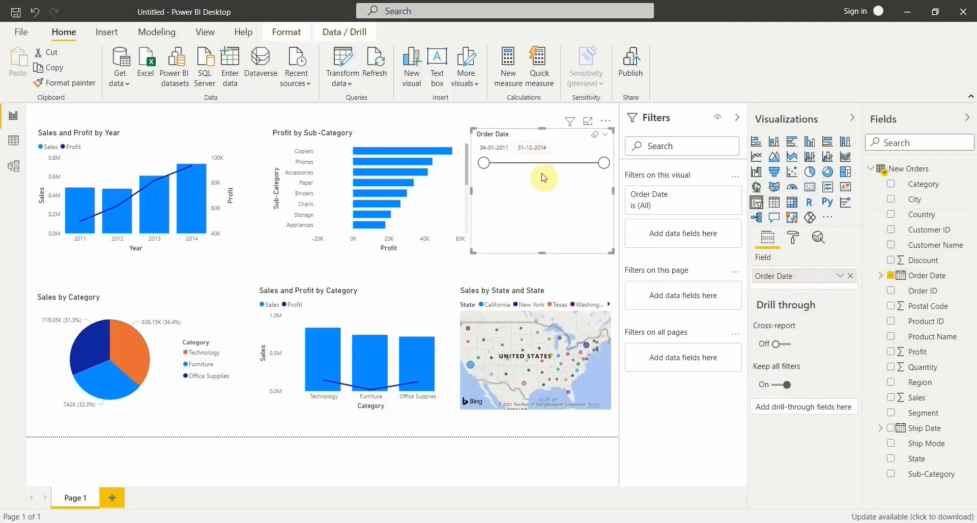
pyautogui.click(499, 147)
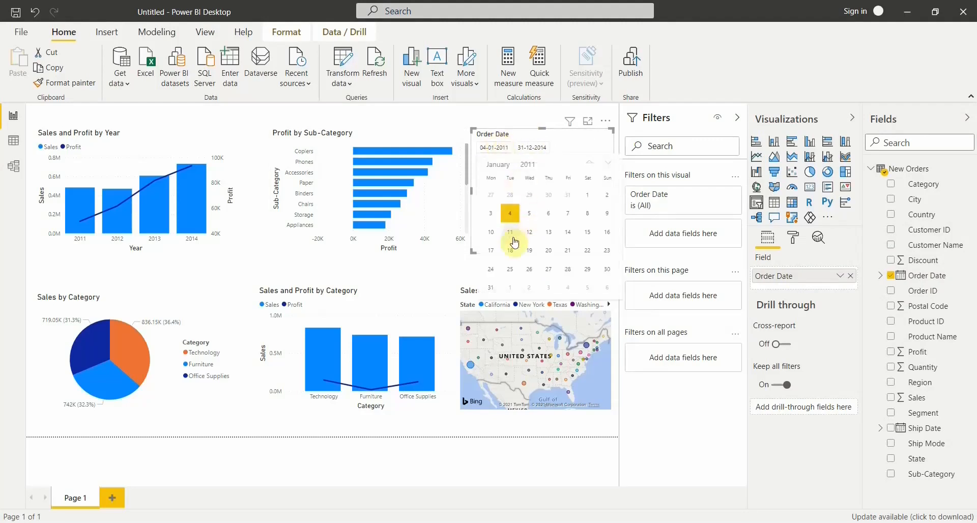
pyautogui.click(533, 148)
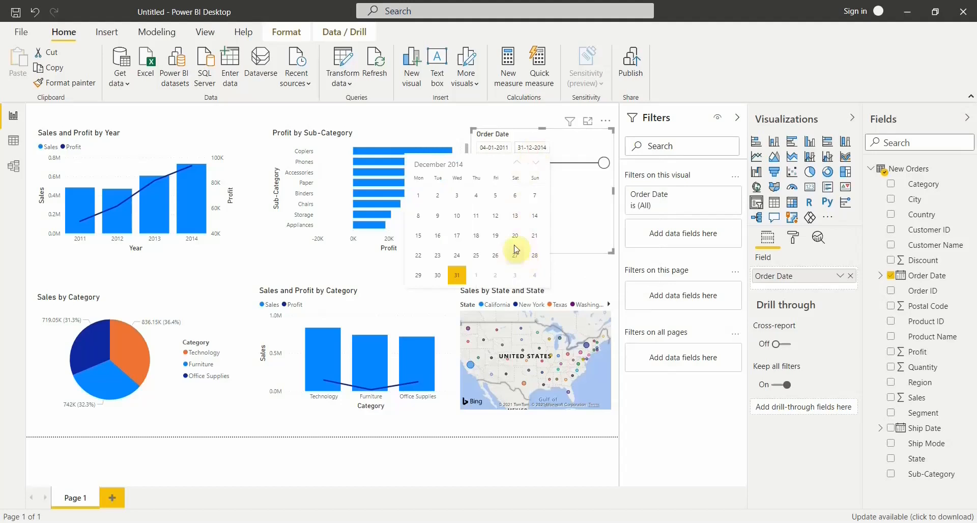
pyautogui.click(587, 200)
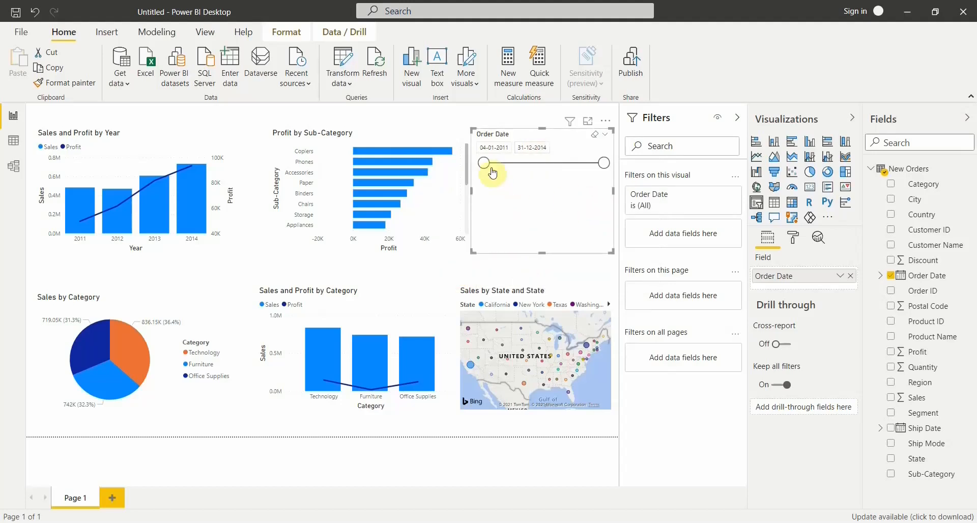
pyautogui.moveTo(486, 168)
pyautogui.mouseDown()
pyautogui.moveTo(494, 167)
pyautogui.moveTo(484, 164)
pyautogui.mouseUp()
pyautogui.moveTo(605, 170)
pyautogui.mouseDown()
pyautogui.moveTo(572, 166)
pyautogui.moveTo(616, 168)
pyautogui.mouseUp()
# Shorten the Order Date slicer to about half its height, narrow it slightly, and view its available slicer types.
pyautogui.moveTo(542, 251); pyautogui.dragTo(559, 187)
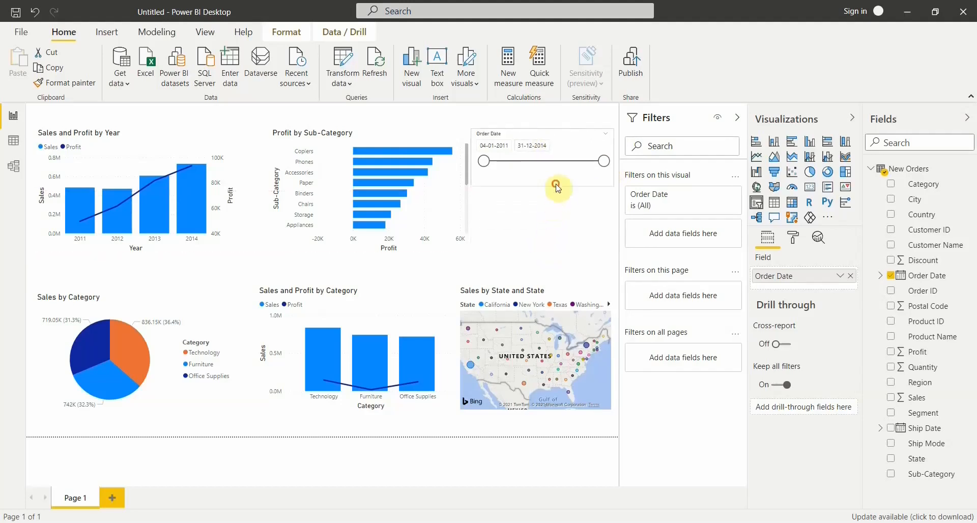
pyautogui.click(551, 138)
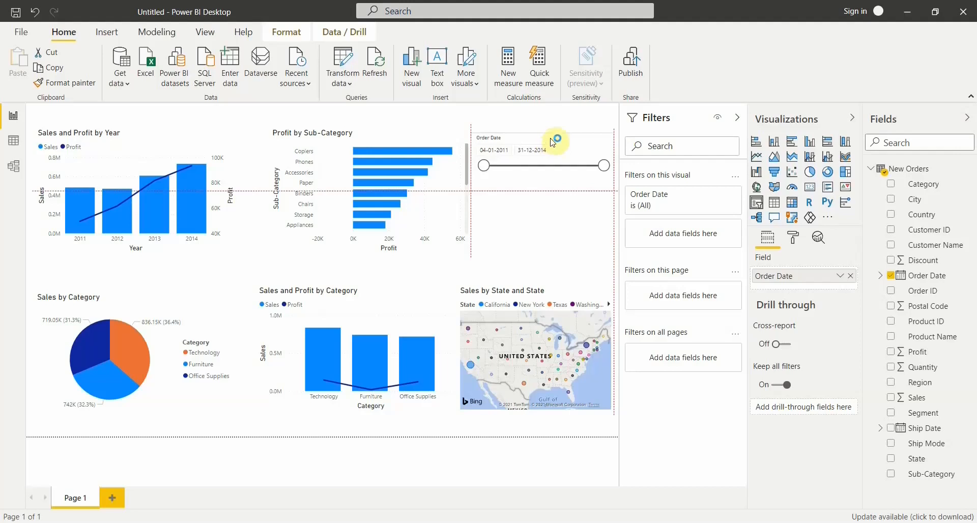
pyautogui.click(405, 138)
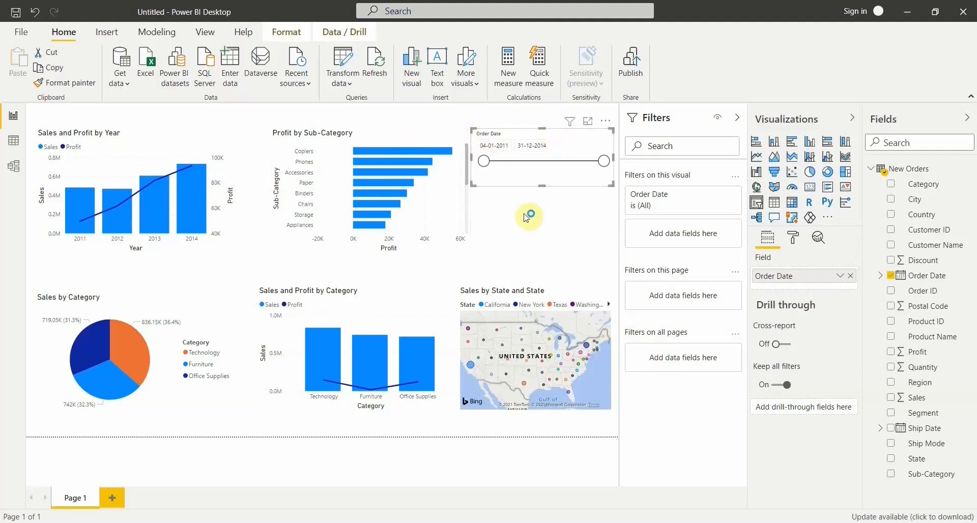
pyautogui.moveTo(471, 158); pyautogui.dragTo(482, 160)
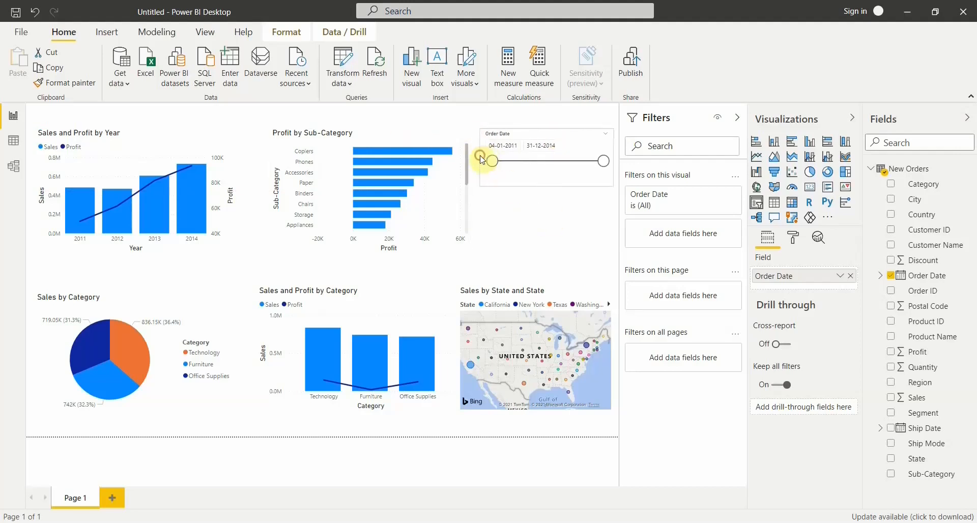
pyautogui.click(542, 141)
pyautogui.moveTo(543, 137); pyautogui.dragTo(541, 141)
pyautogui.click(609, 138)
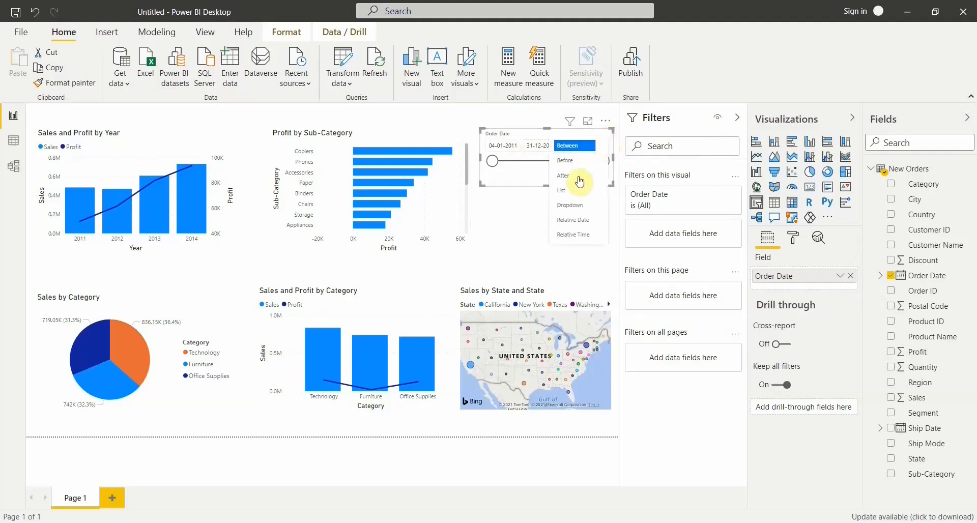
pyautogui.click(519, 243)
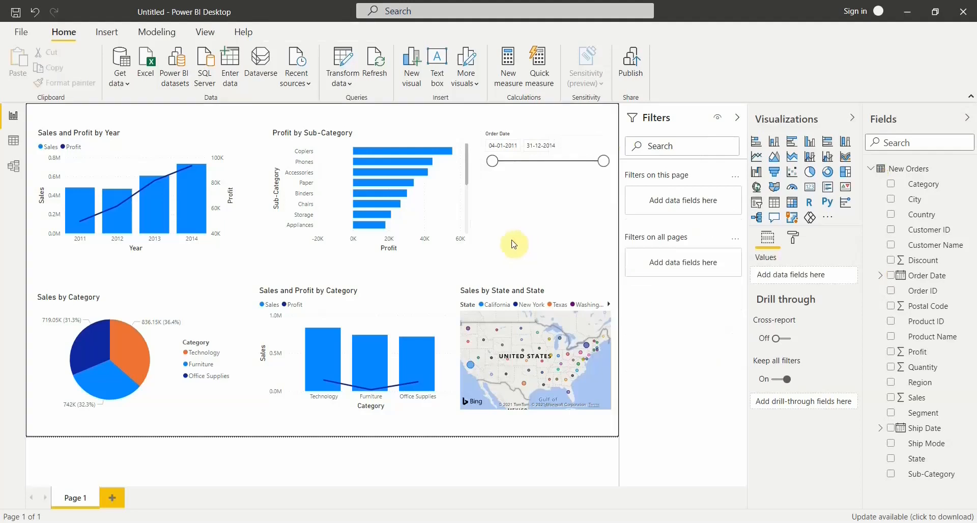
# Filter the report with the Order Date slicer to the period from 17-01-2011 to 23-01-2011.
pyautogui.click(537, 137)
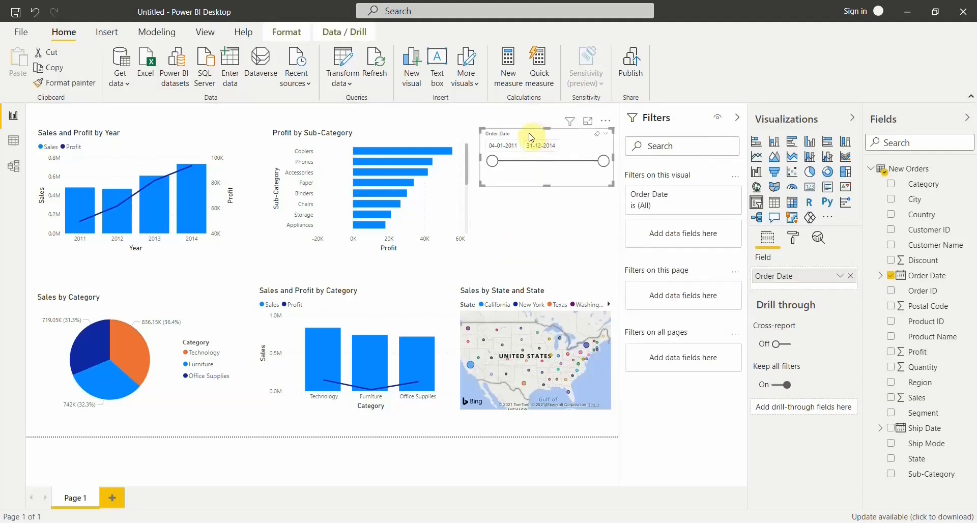
pyautogui.click(504, 146)
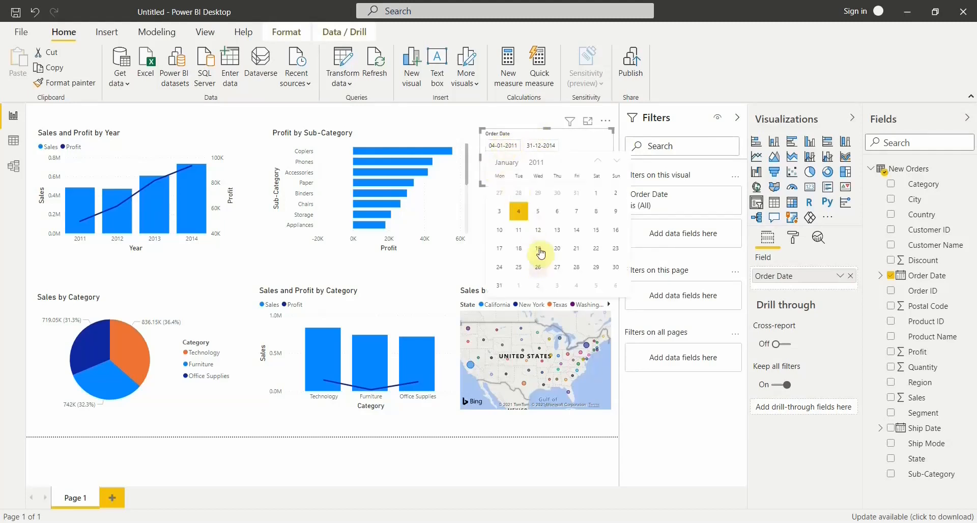
pyautogui.click(504, 253)
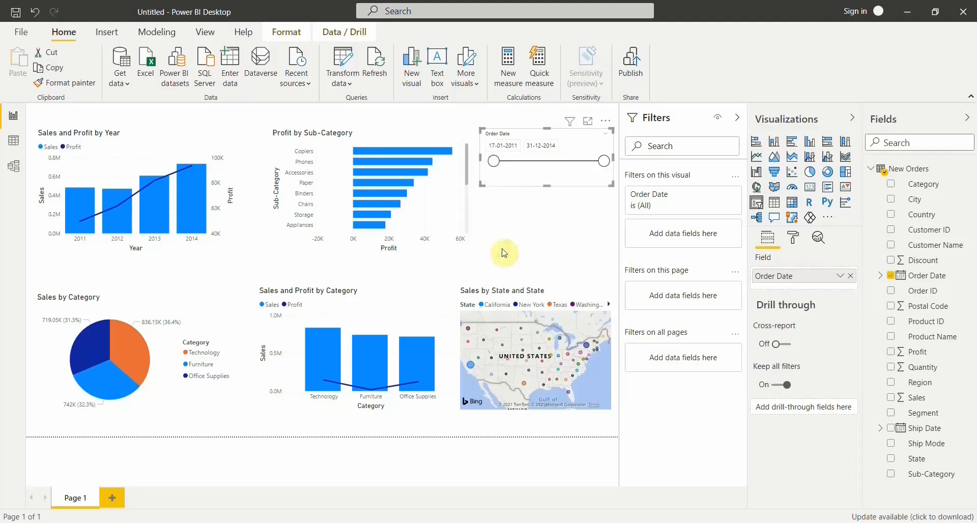
pyautogui.click(543, 145)
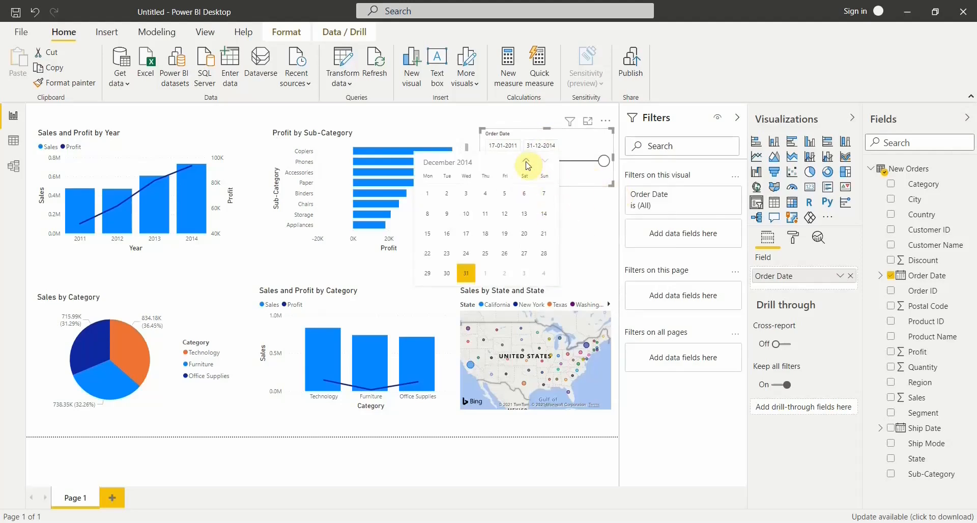
pyautogui.click(526, 162)
pyautogui.click(526, 162)
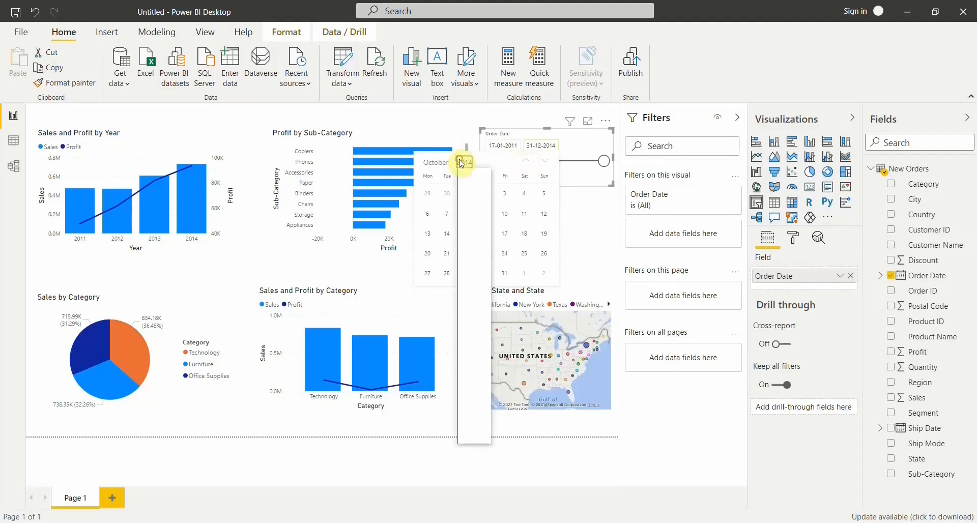
pyautogui.click(467, 270)
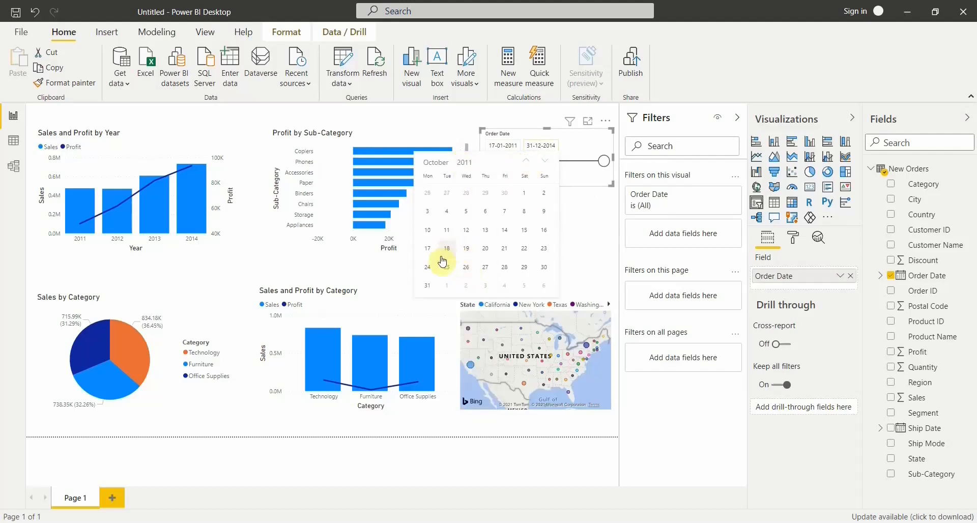
pyautogui.click(438, 162)
pyautogui.click(439, 175)
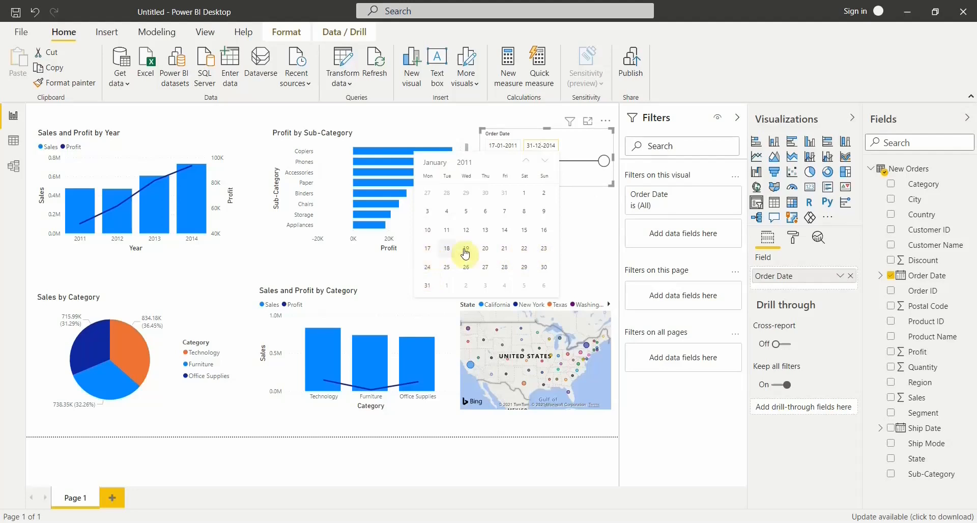
pyautogui.click(544, 253)
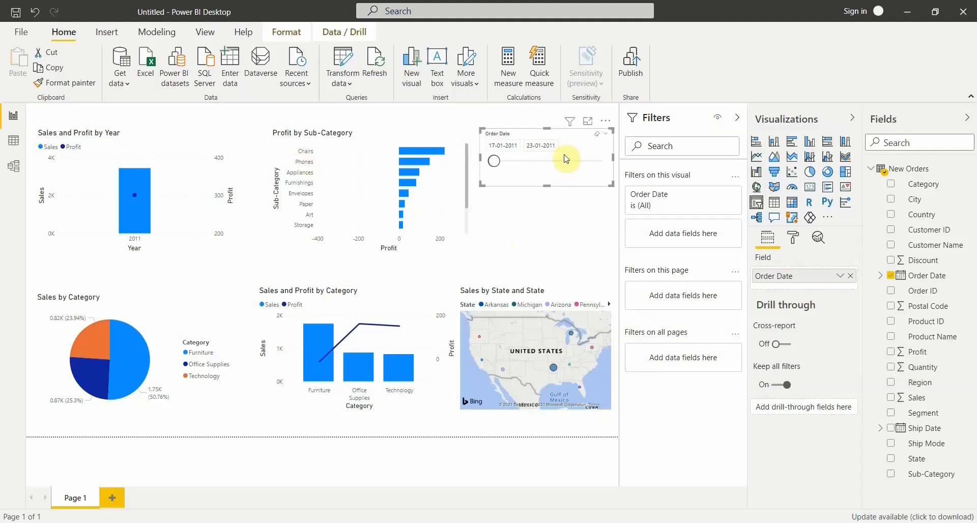
# Clear the Order Date slicer's date selection and deselect the slicer.
pyautogui.click(597, 140)
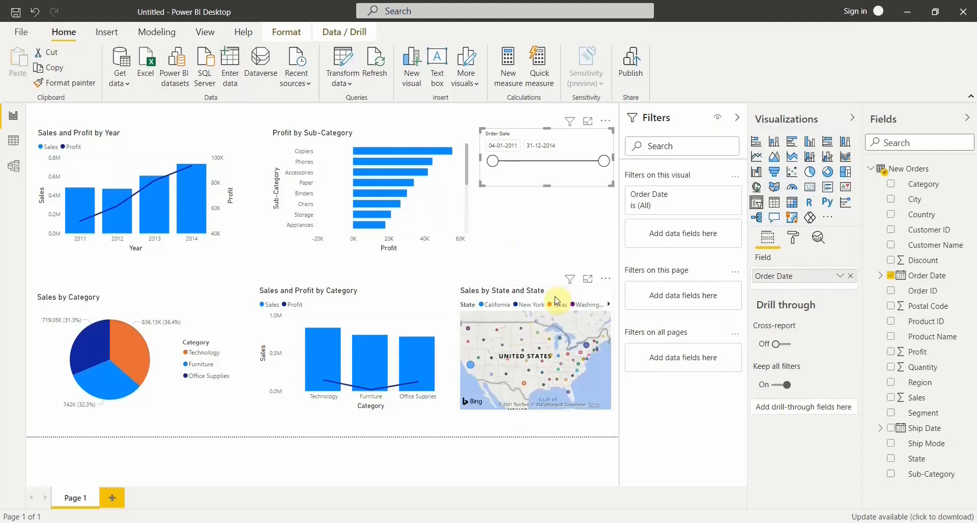
pyautogui.click(534, 220)
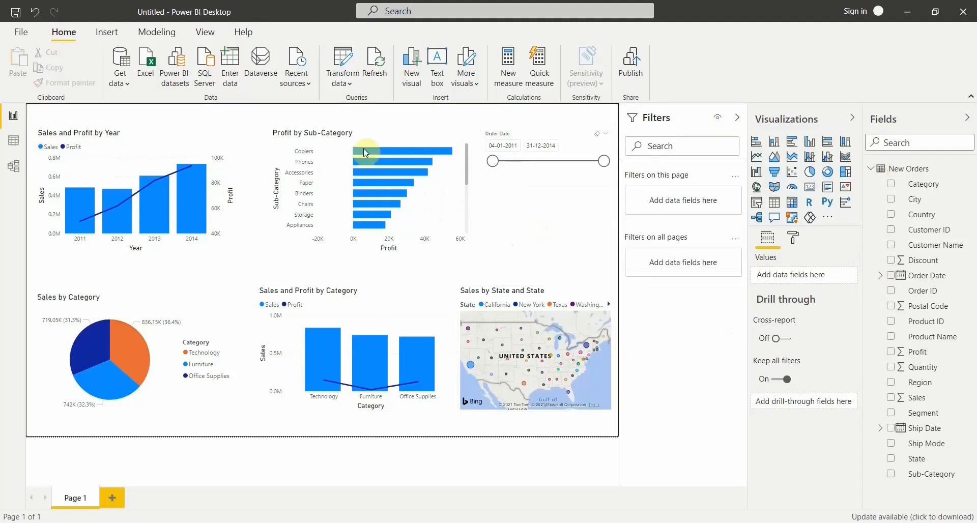
pyautogui.click(542, 138)
pyautogui.click(536, 212)
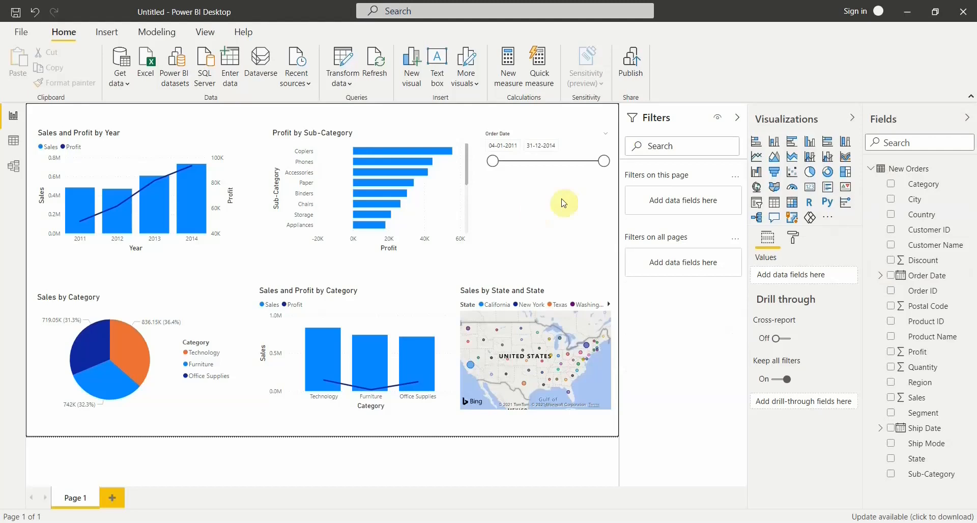
# Add a multi-row card showing Sales and Profit below the Order Date slicer, moved down slightly and reduced a little in height.
pyautogui.click(830, 190)
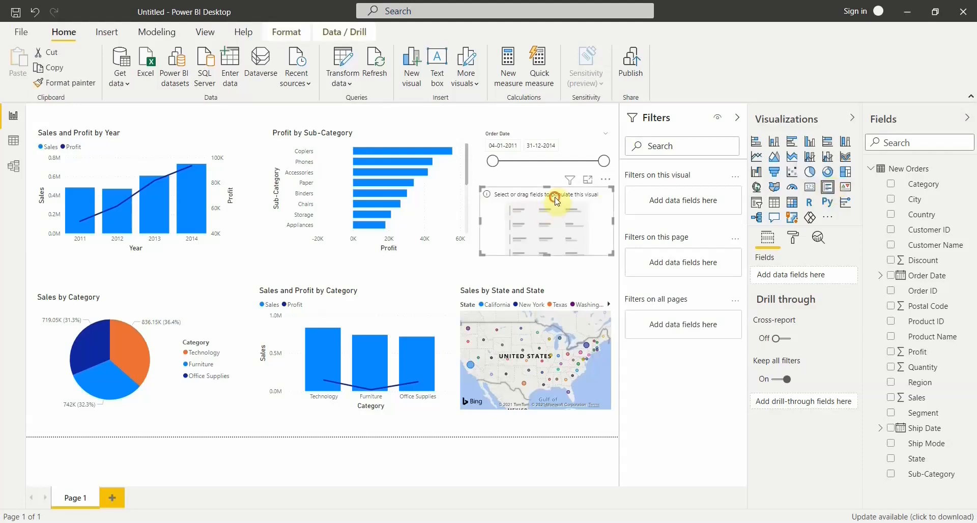
pyautogui.moveTo(555, 200); pyautogui.dragTo(556, 209)
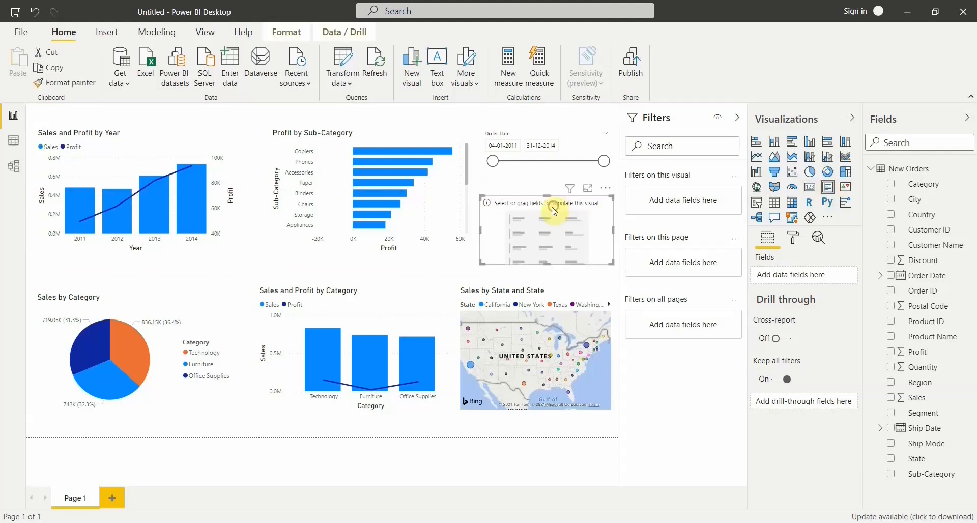
pyautogui.click(891, 398)
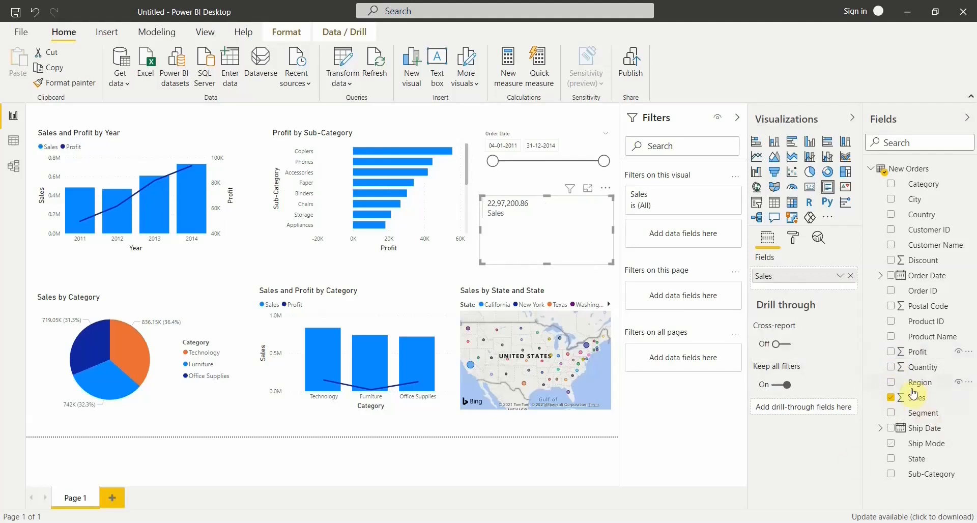
pyautogui.moveTo(917, 355); pyautogui.dragTo(800, 291)
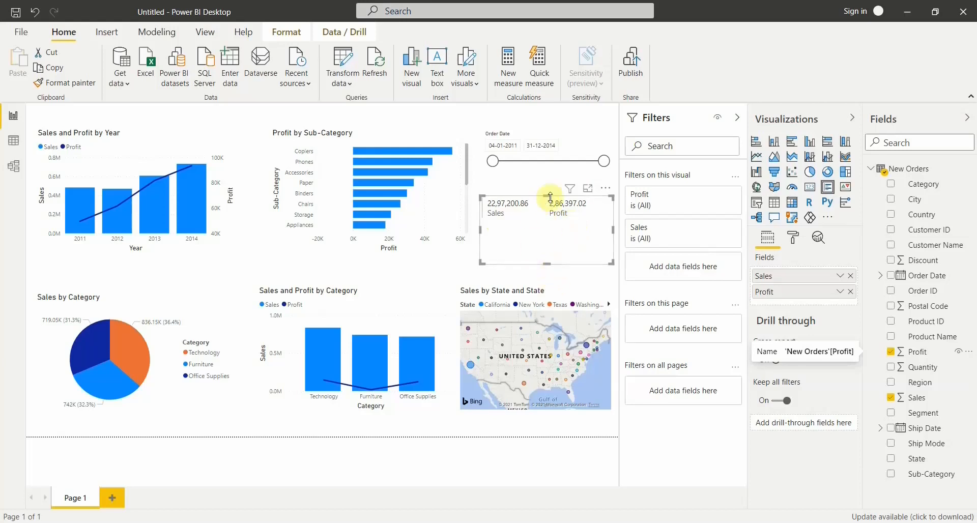
pyautogui.moveTo(549, 196); pyautogui.dragTo(551, 204)
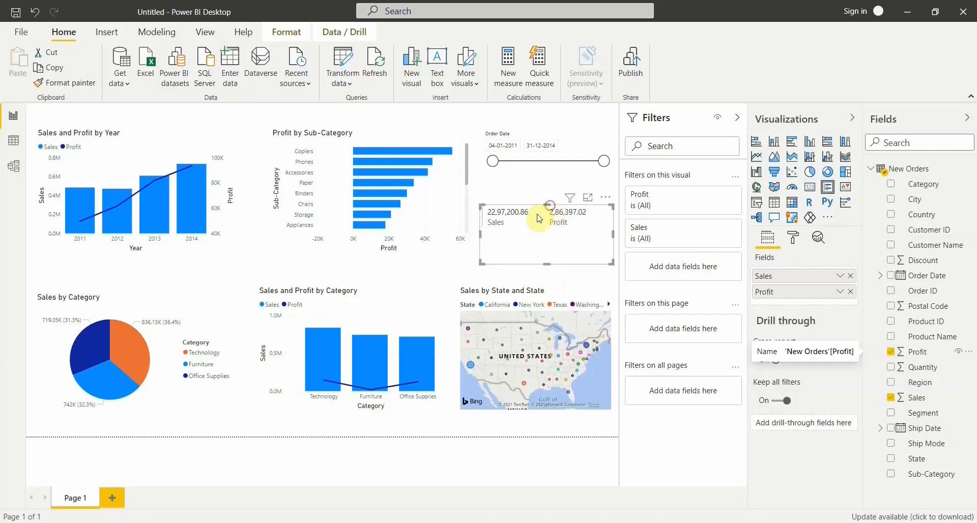
pyautogui.click(614, 422)
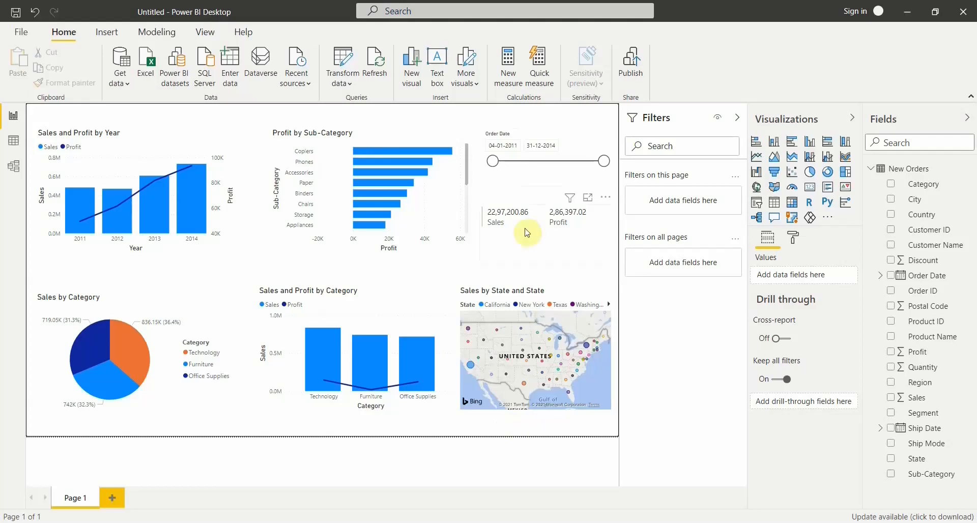
# Turn off the Order Date slicer's header after comparing it on and off.
pyautogui.click(536, 141)
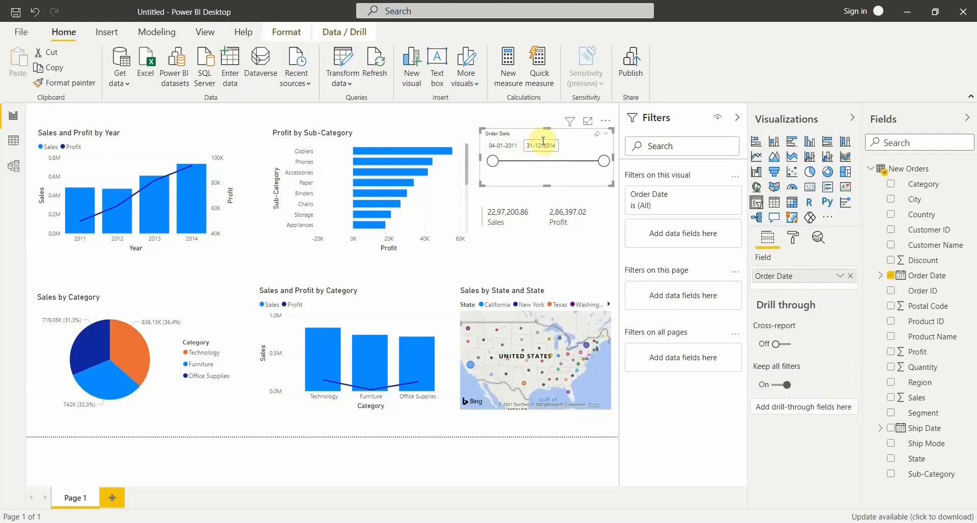
pyautogui.click(793, 244)
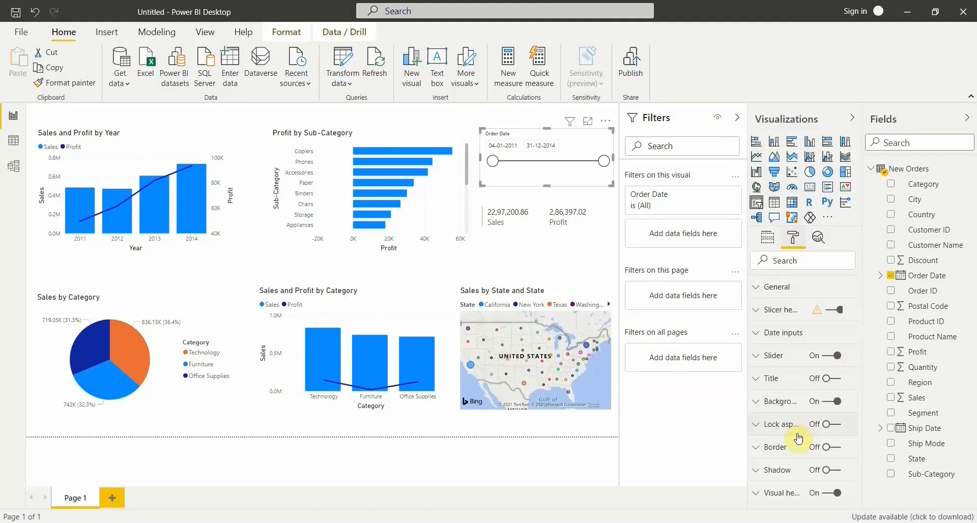
pyautogui.click(781, 312)
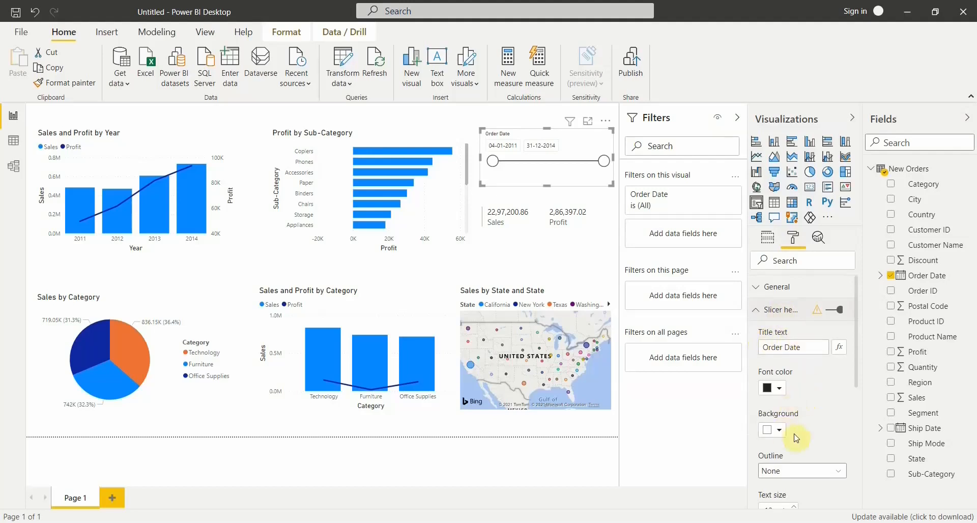
pyautogui.scroll(-5, 797, 436)
pyautogui.scroll(5, 810, 458)
pyautogui.click(831, 315)
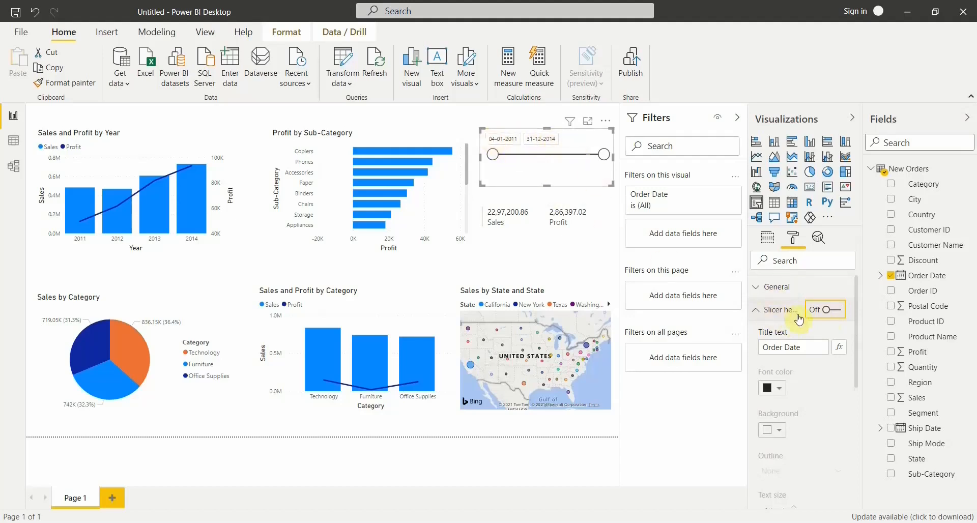
pyautogui.click(835, 313)
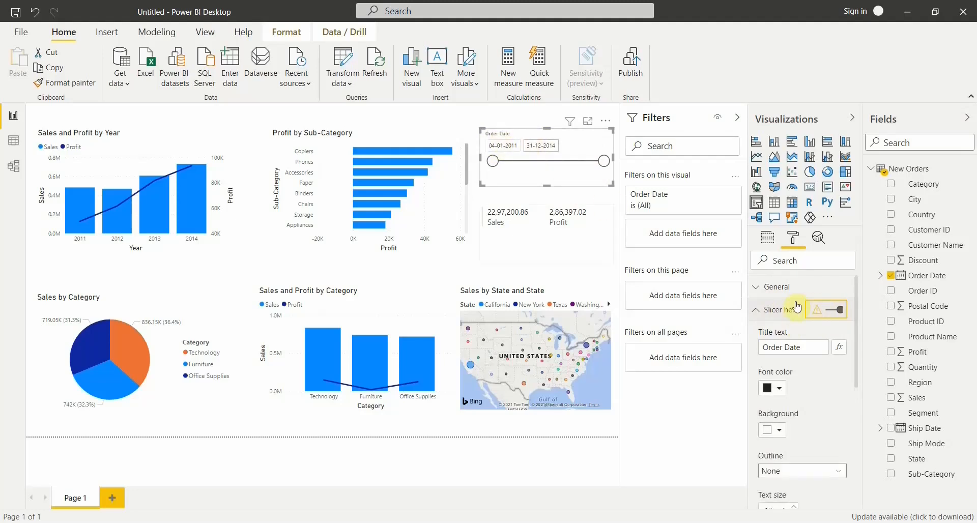
pyautogui.click(829, 313)
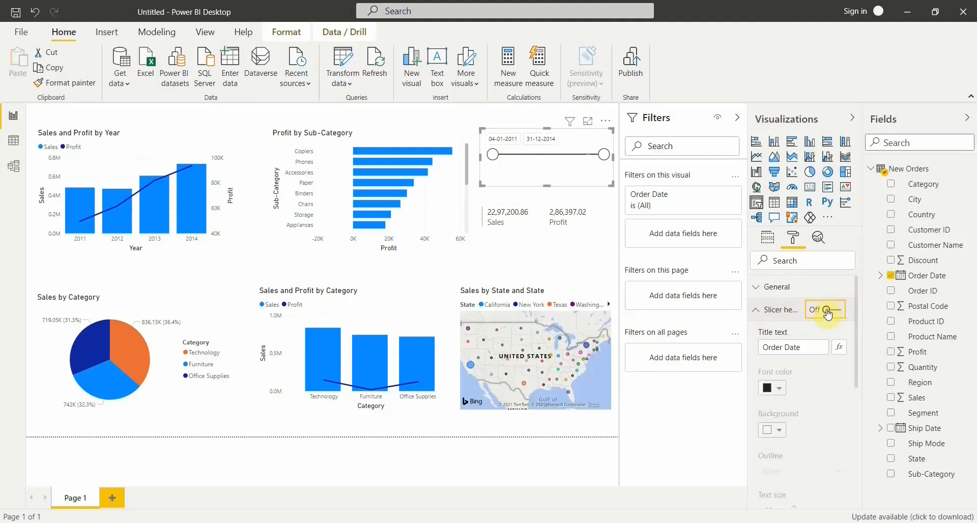
pyautogui.click(787, 313)
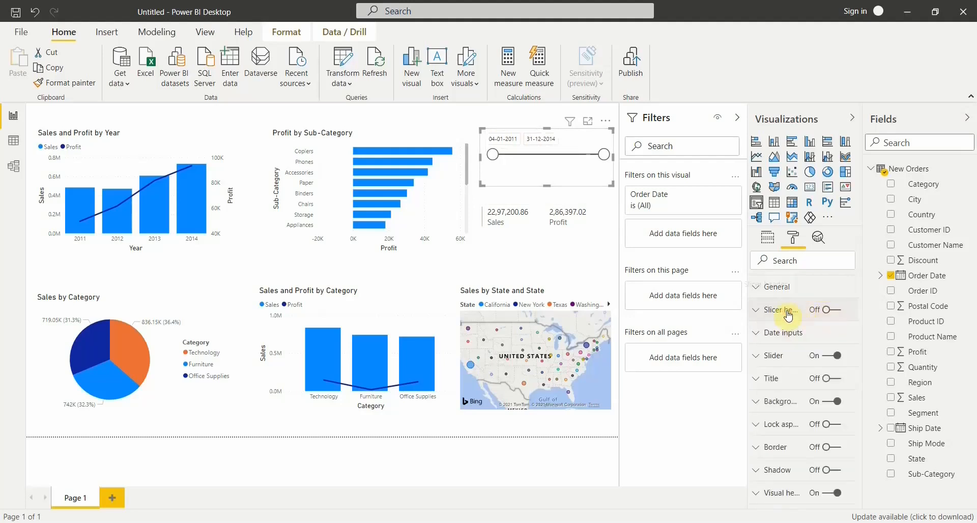
# Set the text size of the Order Date slicer's date inputs to 12 pt.
pyautogui.click(789, 337)
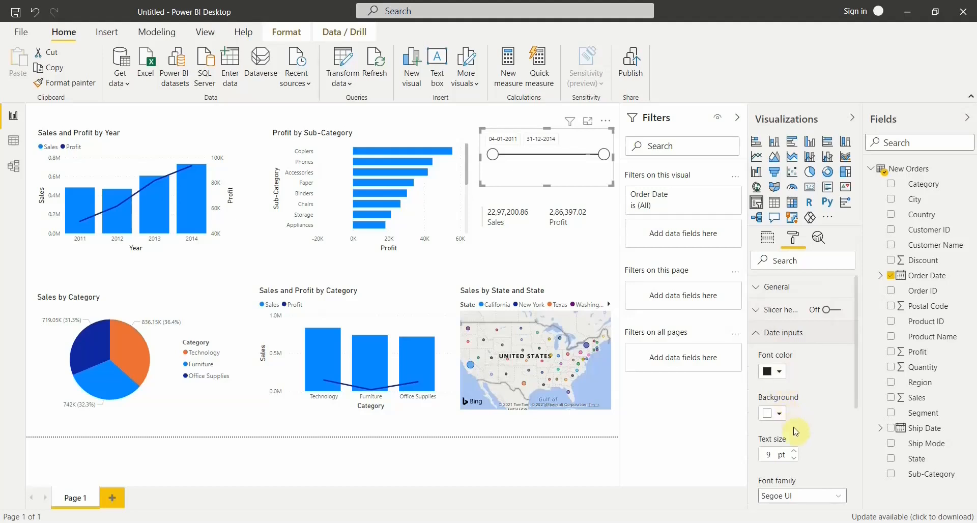
pyautogui.scroll(-2, 802, 452)
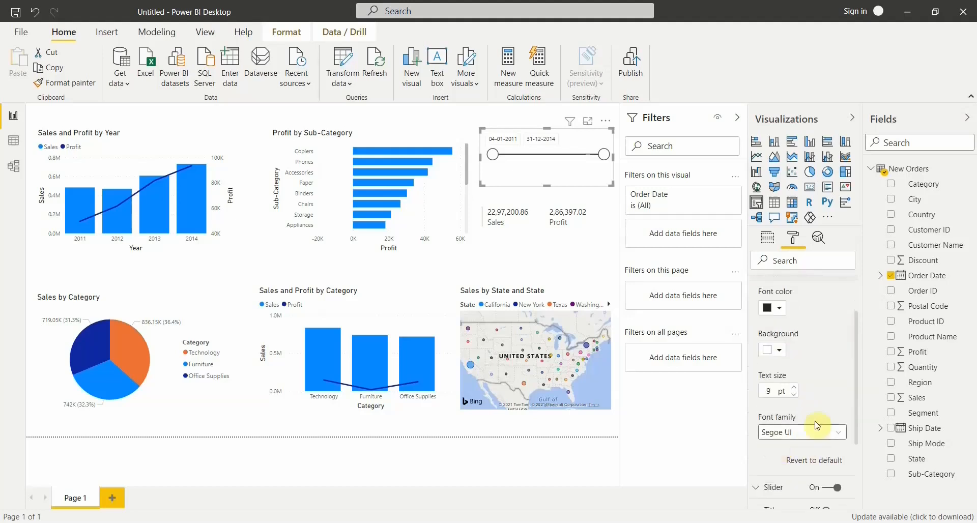
pyautogui.click(796, 390)
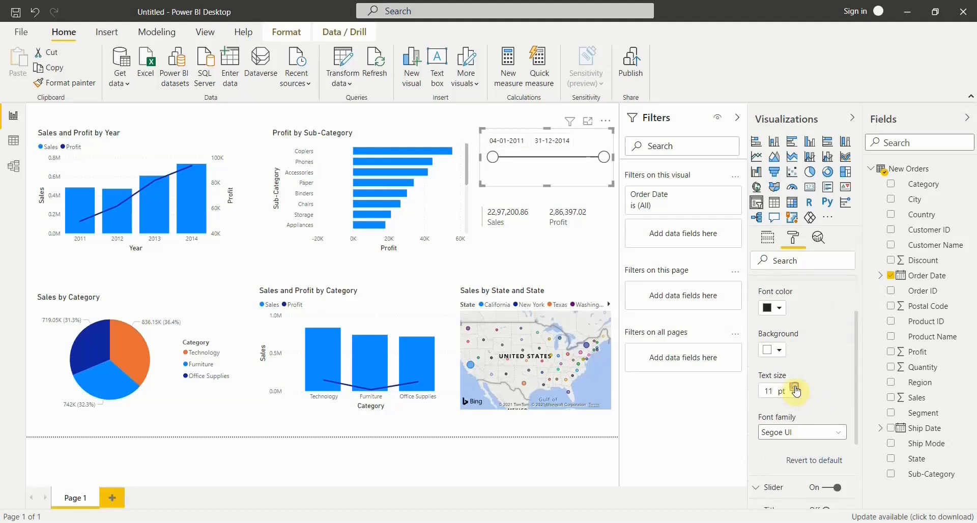
pyautogui.click(796, 388)
pyautogui.click(797, 389)
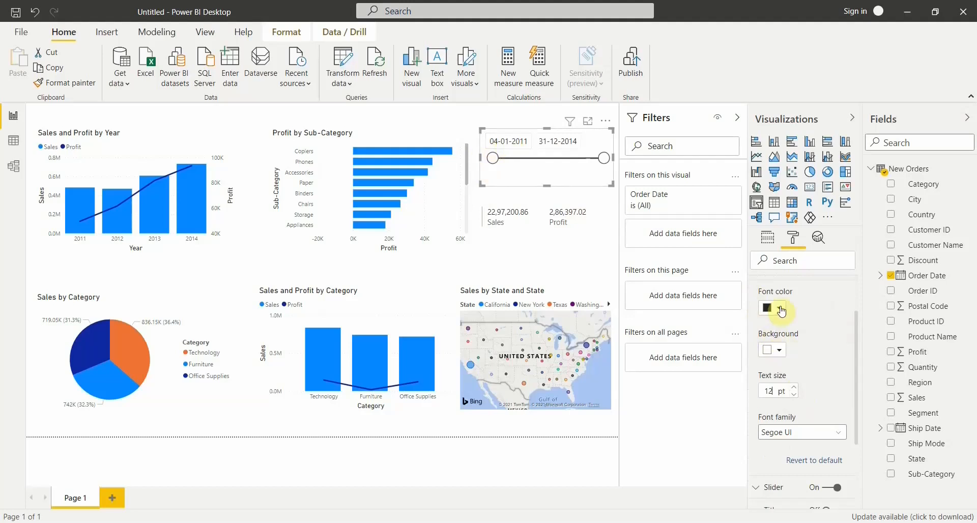
# Try a black background with a white font color on the slicer's date inputs.
pyautogui.click(779, 350)
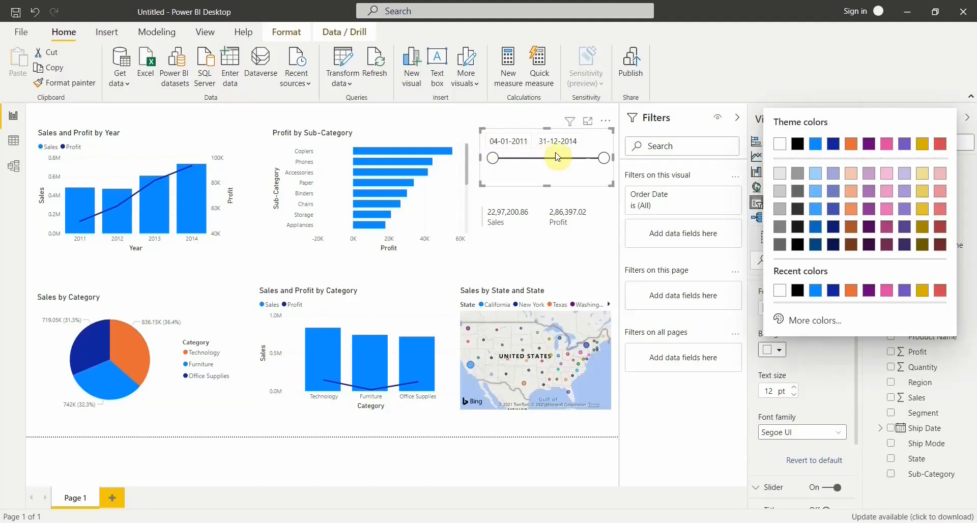
pyautogui.click(799, 291)
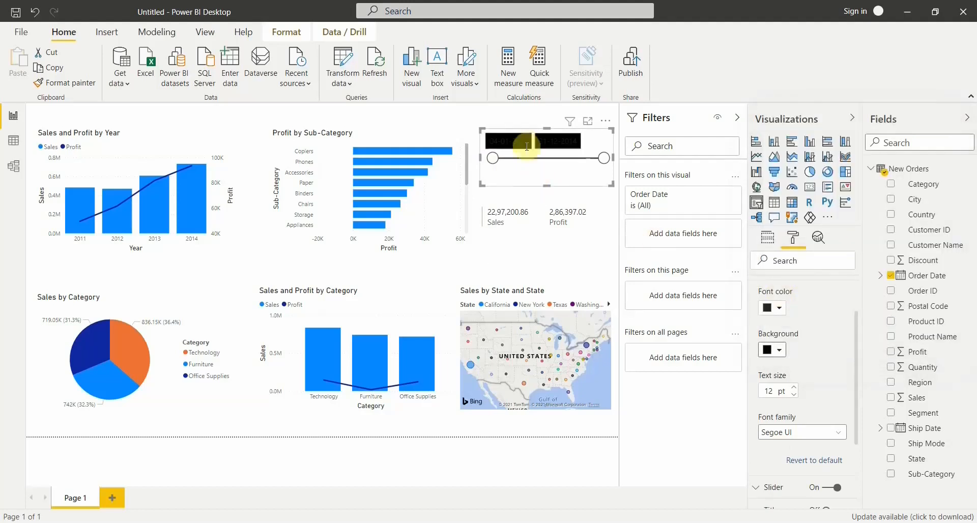
pyautogui.click(777, 309)
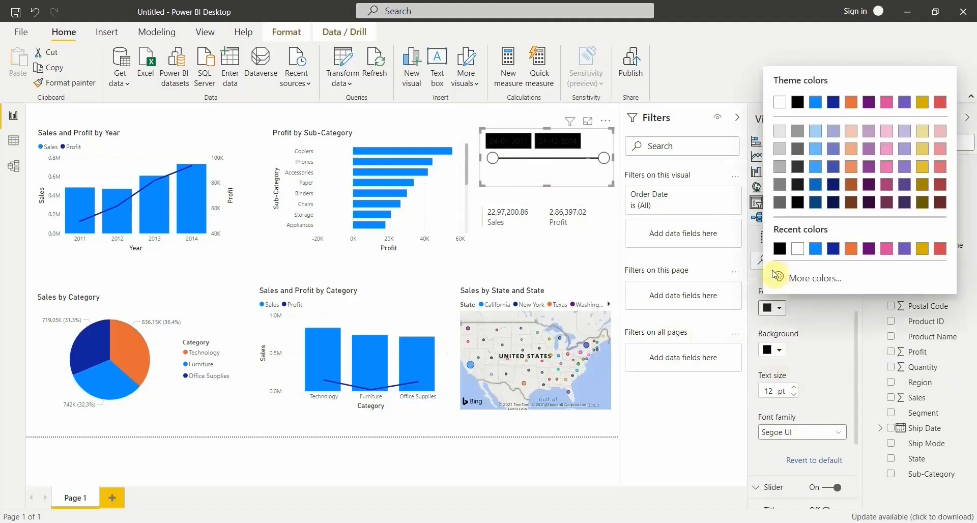
pyautogui.click(798, 250)
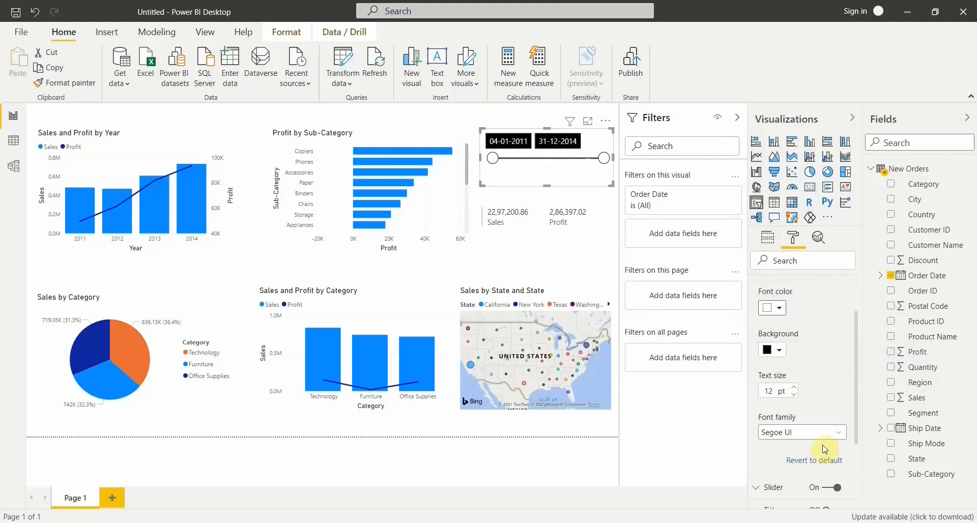
# Set the slicer's date inputs to a white background with a black font color.
pyautogui.click(785, 356)
pyautogui.click(778, 293)
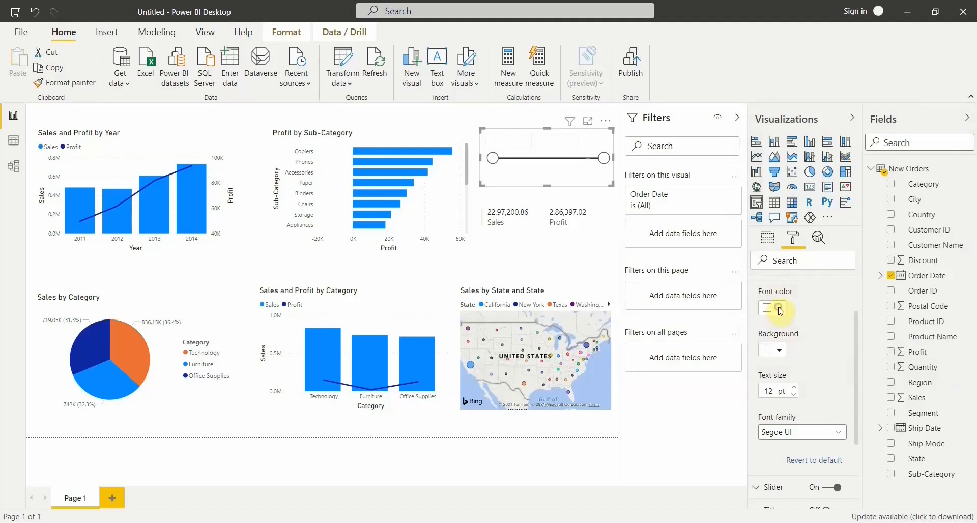
pyautogui.click(779, 308)
pyautogui.click(798, 249)
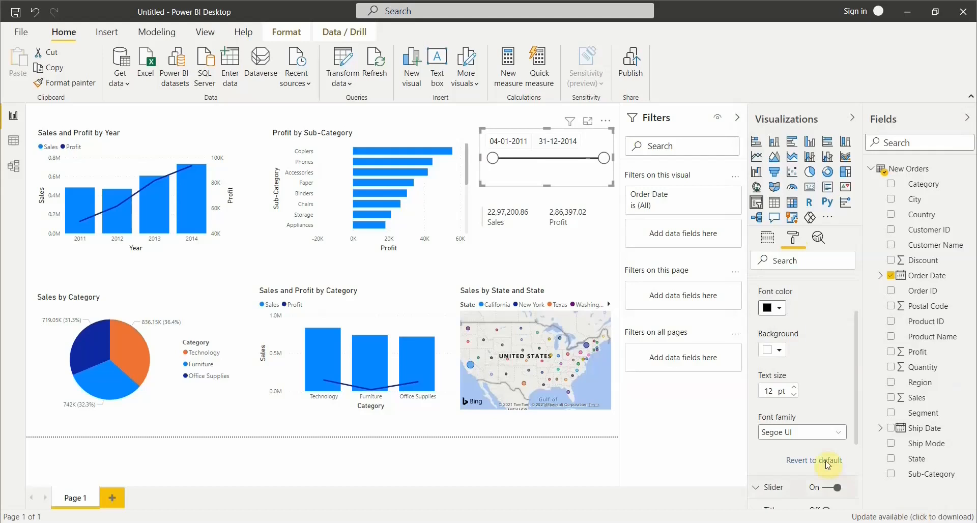
# Set the Order Date slicer's date inputs to the Calibri font family with a text size of 14 pt.
pyautogui.click(797, 434)
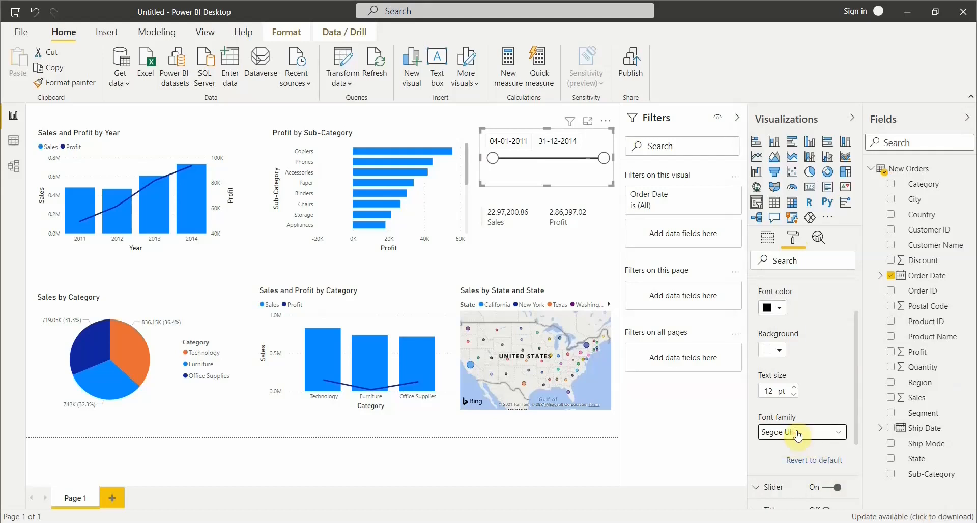
pyautogui.click(791, 291)
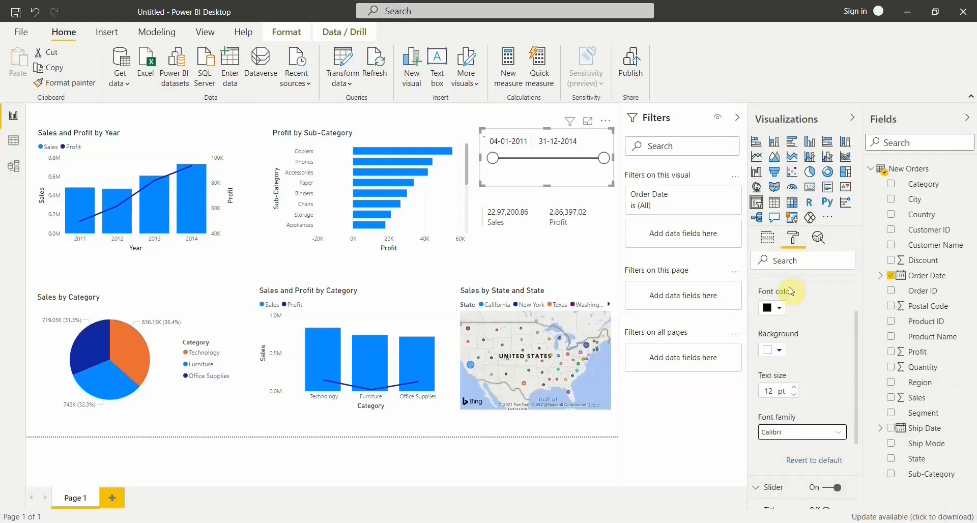
pyautogui.click(795, 389)
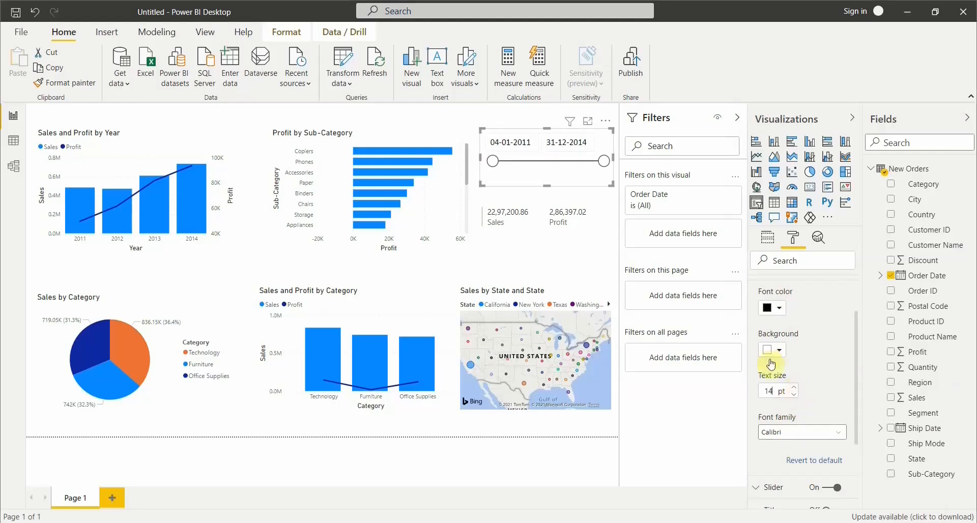
pyautogui.scroll(1, 812, 342)
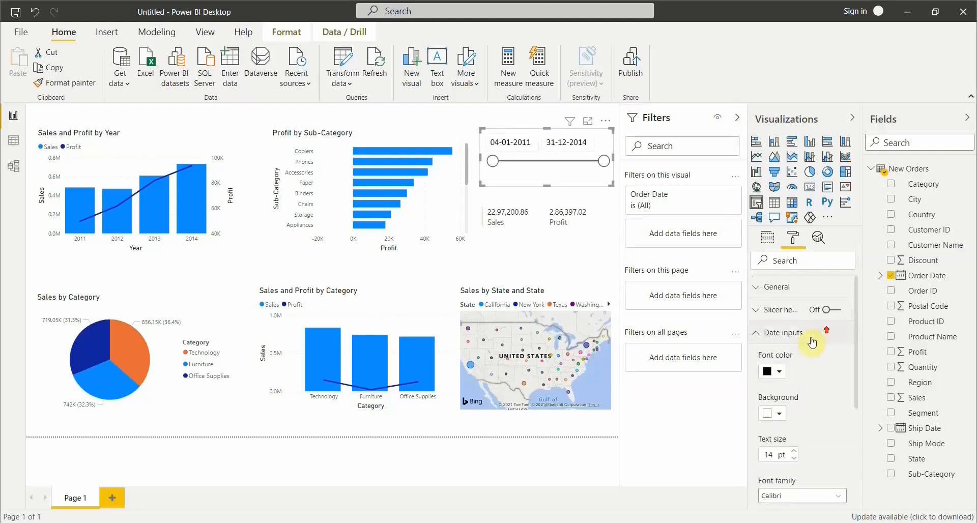
pyautogui.click(781, 336)
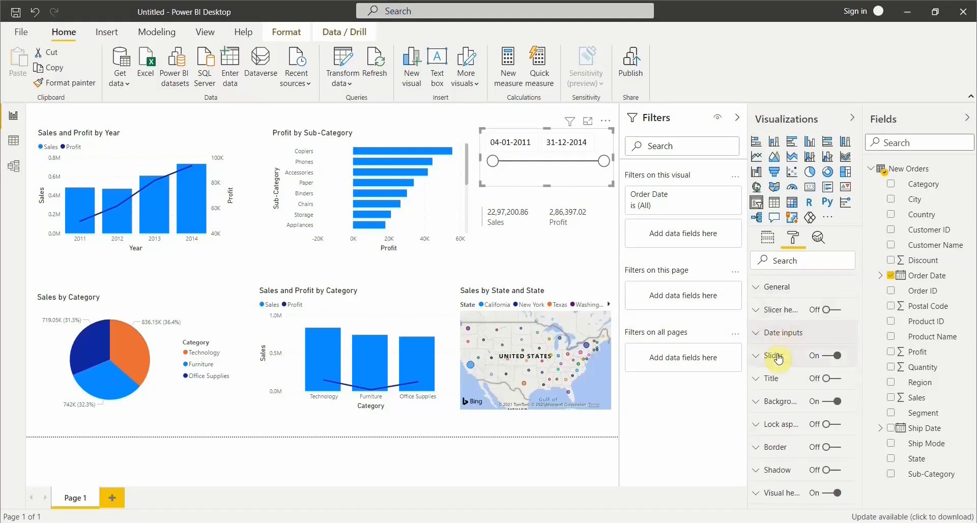
# Change the color of the date slicer's slider to the bright blue used by the charts.
pyautogui.click(780, 357)
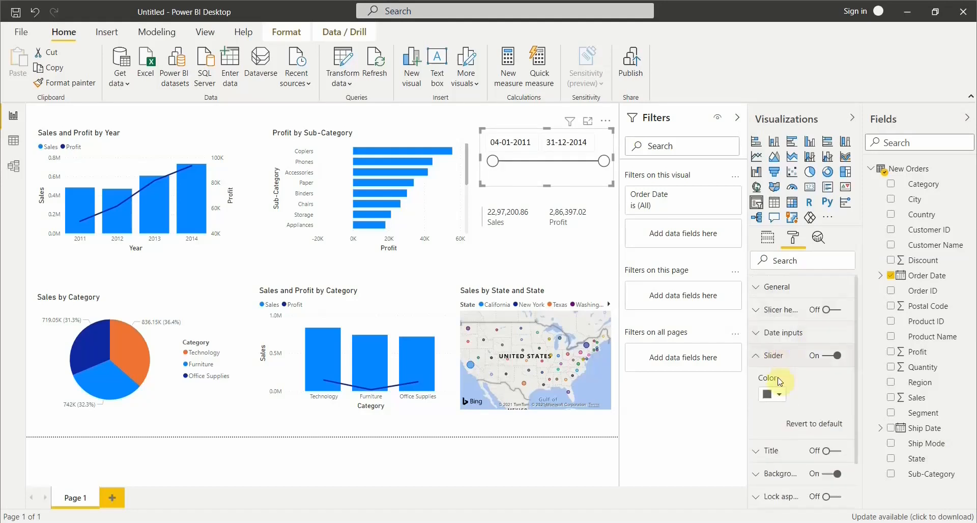
pyautogui.click(777, 398)
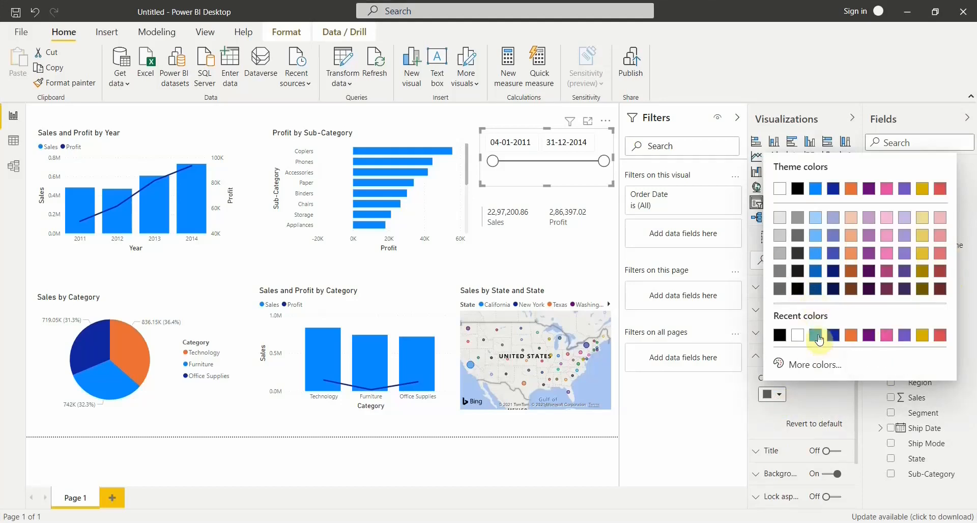
pyautogui.click(818, 337)
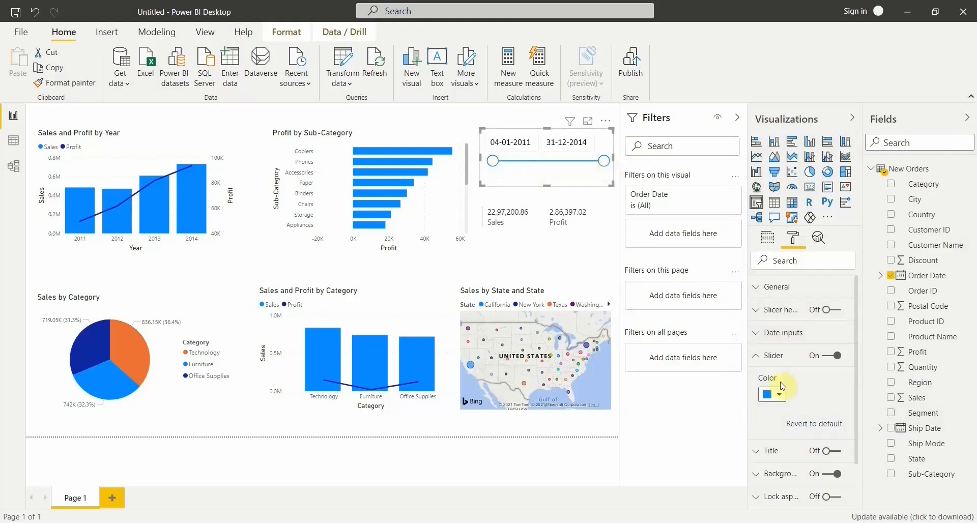
pyautogui.click(786, 360)
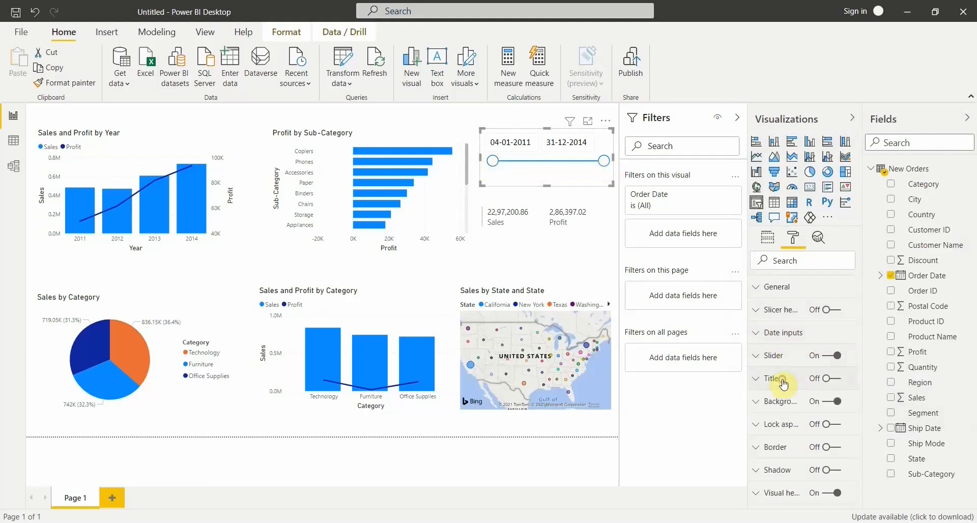
# Turn on the date slicer's title and set the title text to "Date".
pyautogui.click(782, 382)
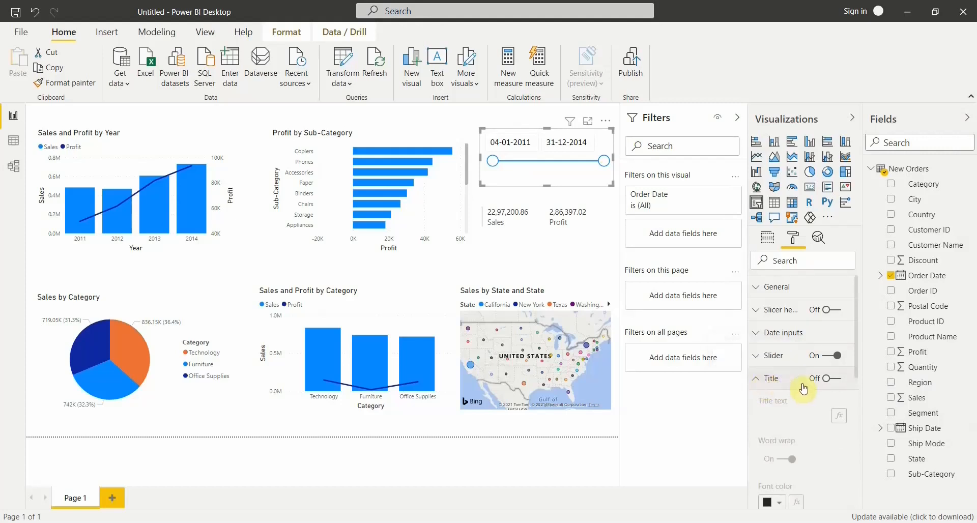
pyautogui.click(837, 379)
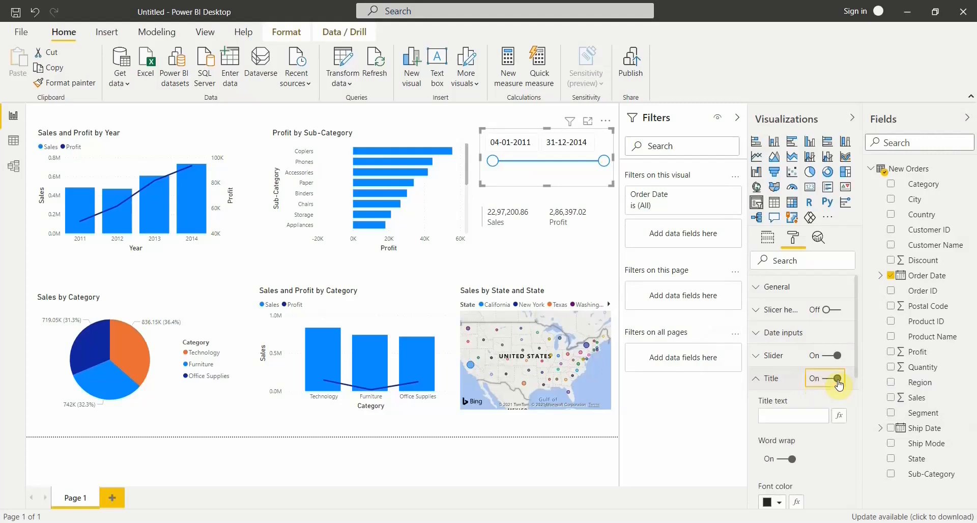
pyautogui.click(774, 414)
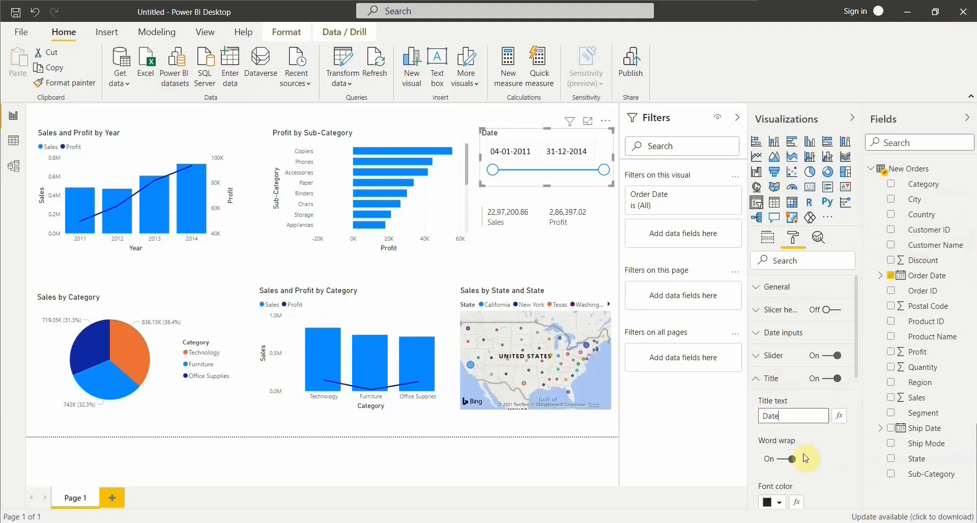
# Try orange as the font color of the slicer's title, and settle on dark purple.
pyautogui.scroll(-3, 809, 448)
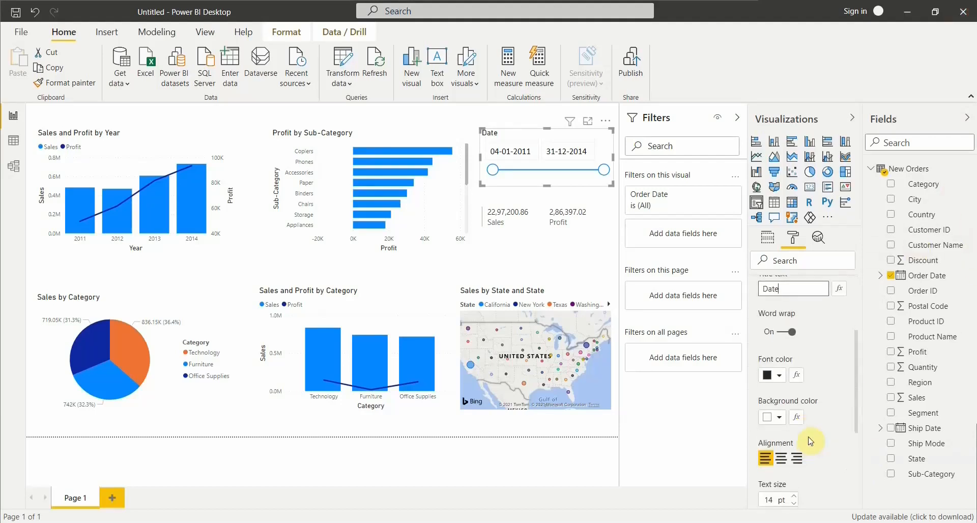
pyautogui.click(777, 377)
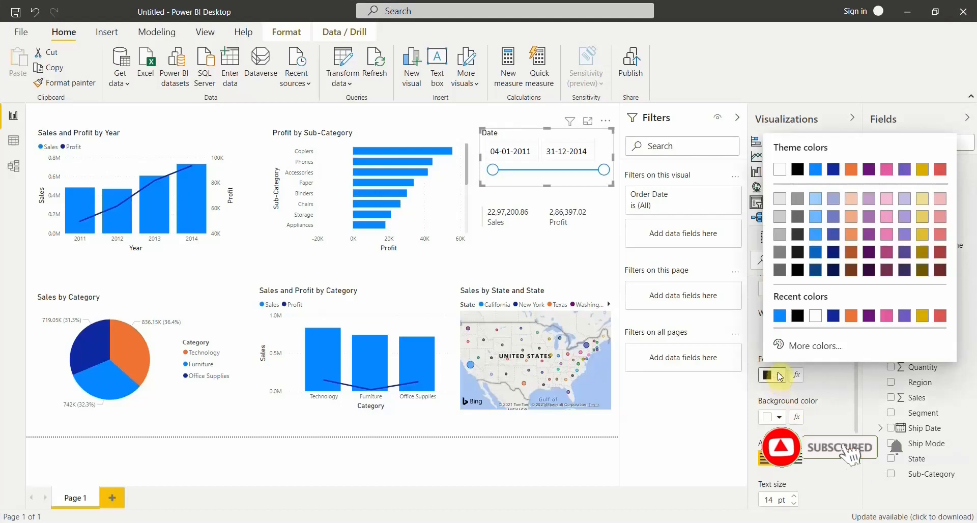
pyautogui.click(849, 316)
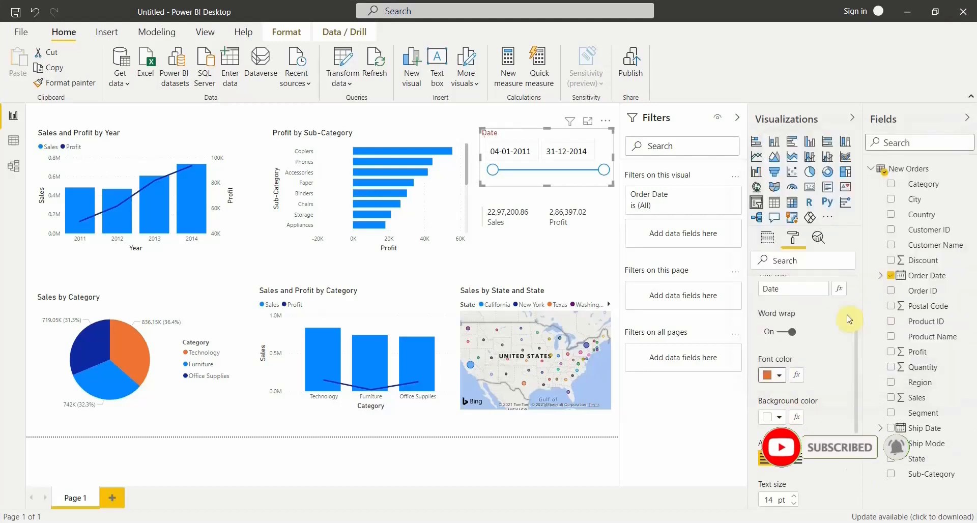
pyautogui.click(779, 375)
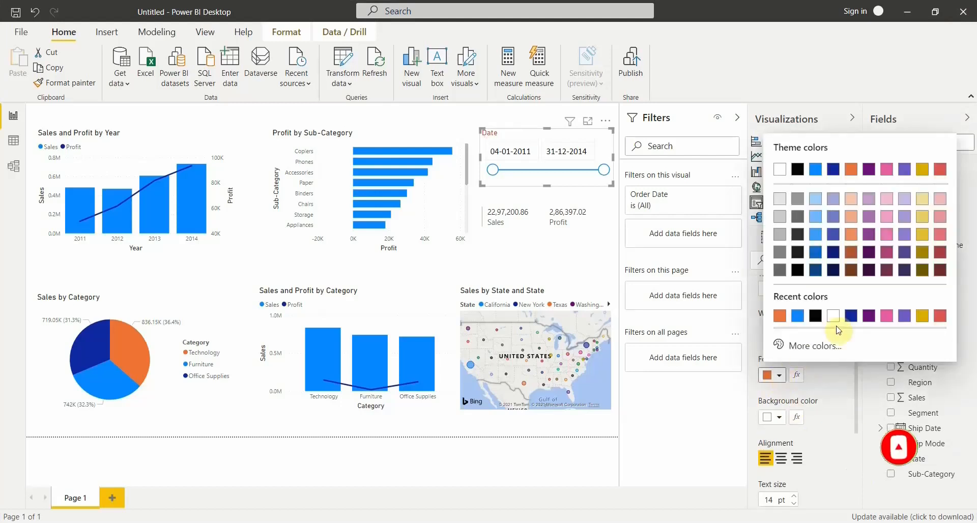
pyautogui.click(872, 317)
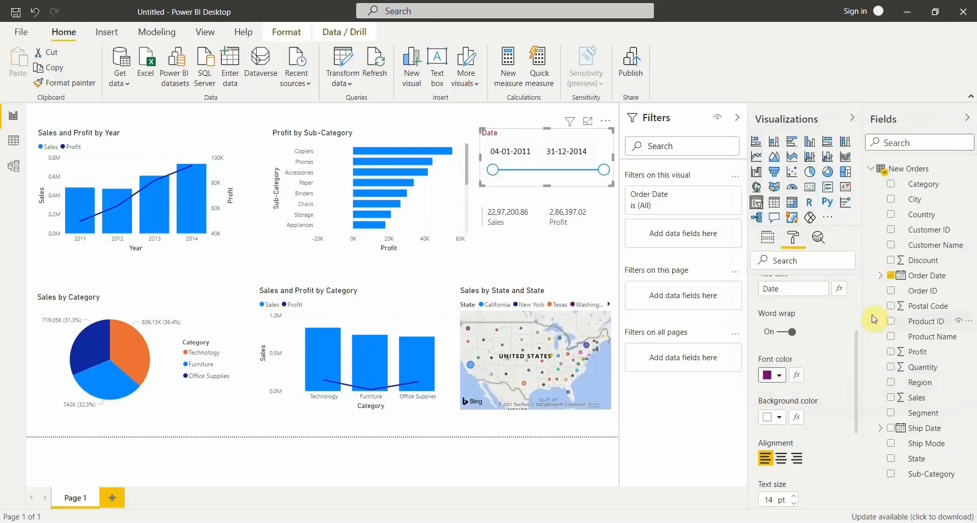
# Center the slicer's "Date" title and give it a golden yellow background color.
pyautogui.click(784, 461)
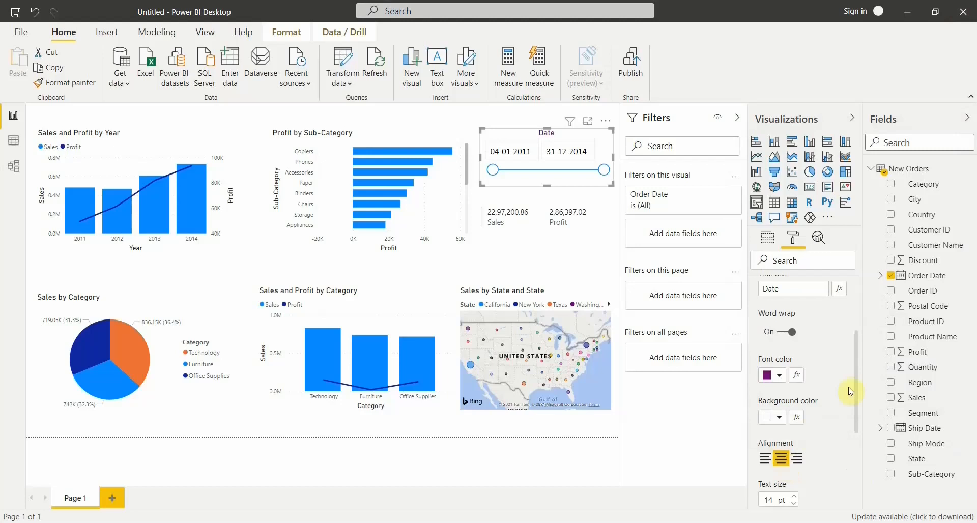
pyautogui.click(780, 418)
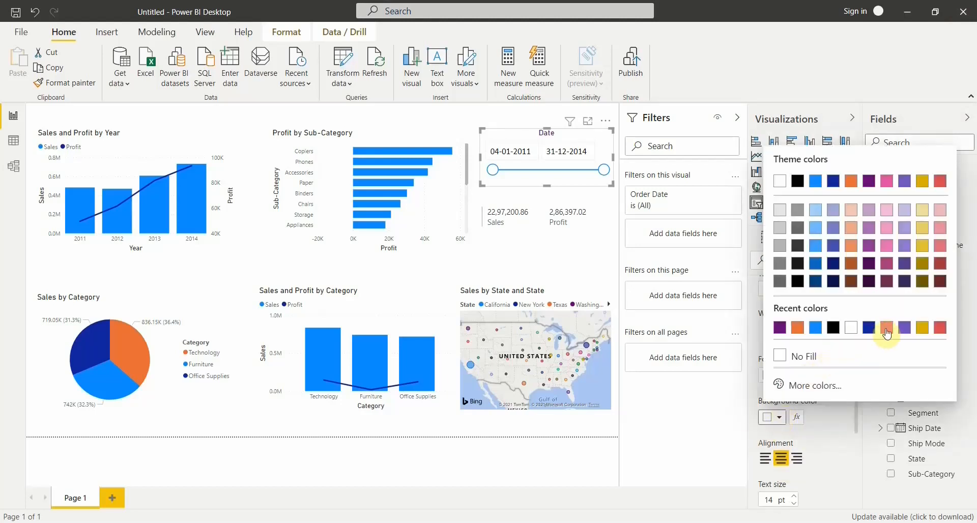
pyautogui.click(923, 328)
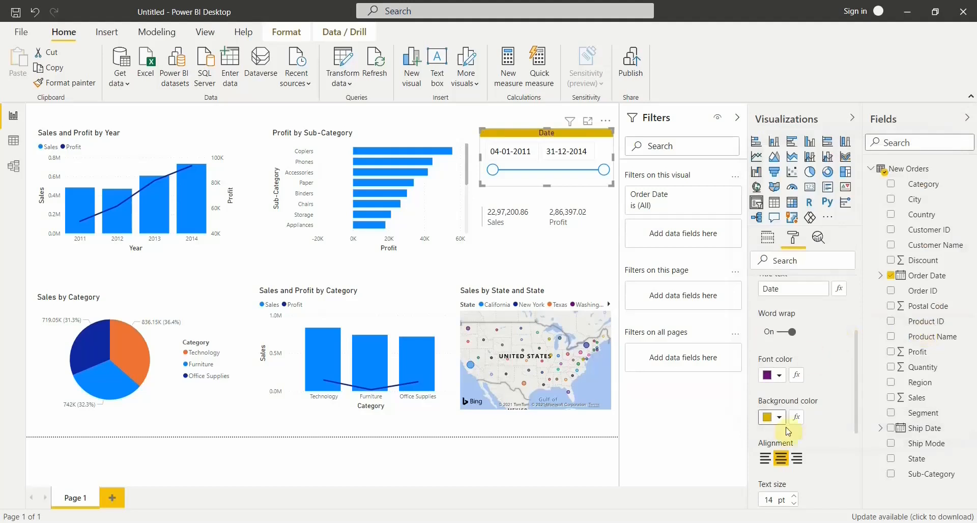
# Increase the text size of the slicer's "Date" title to 20 pt.
pyautogui.scroll(-5, 824, 420)
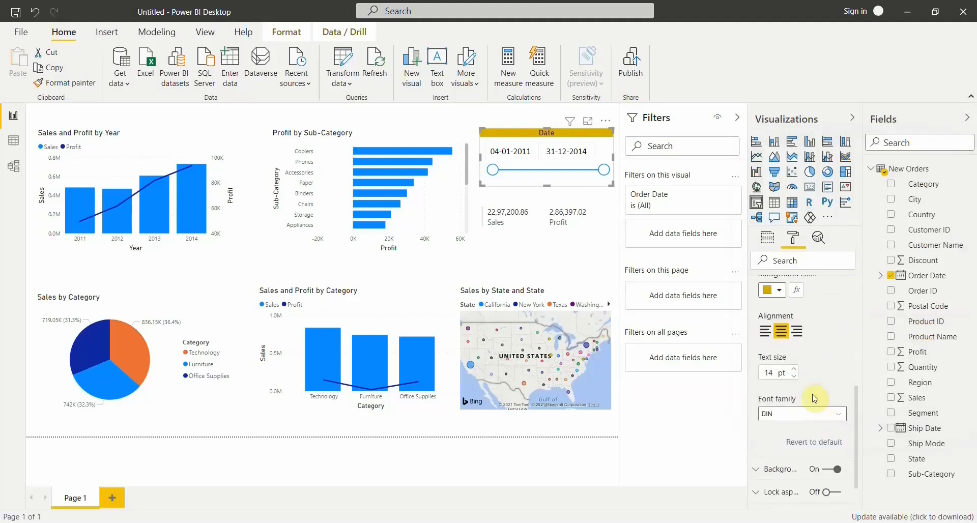
pyautogui.click(794, 369)
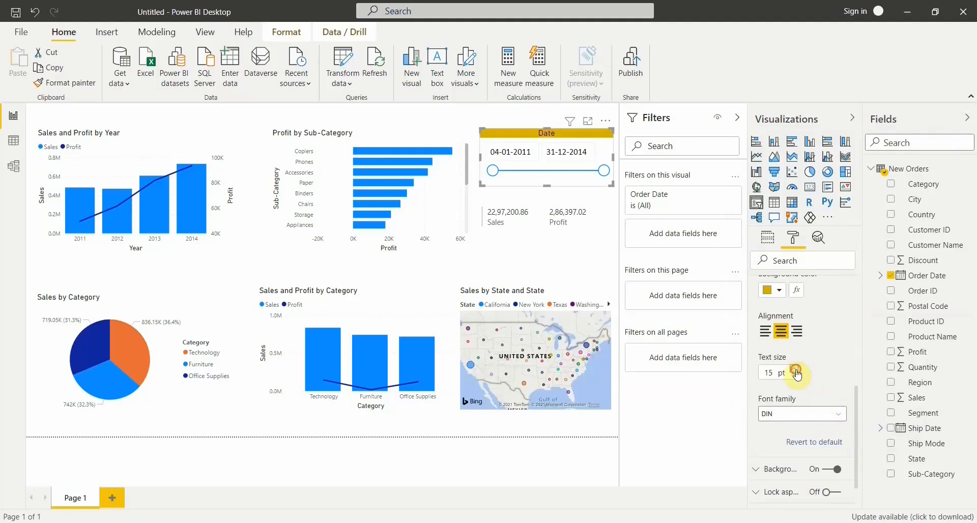
pyautogui.click(795, 369)
pyautogui.click(795, 369)
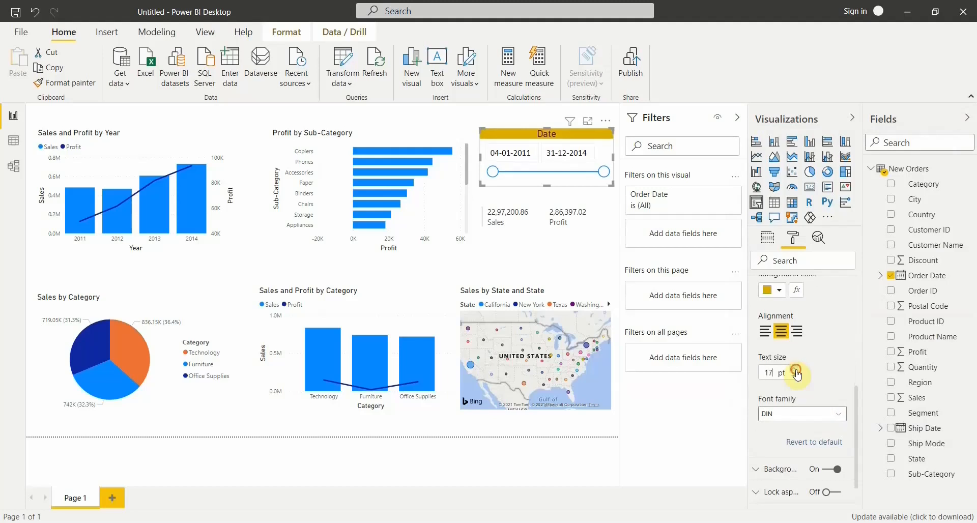
pyautogui.click(795, 369)
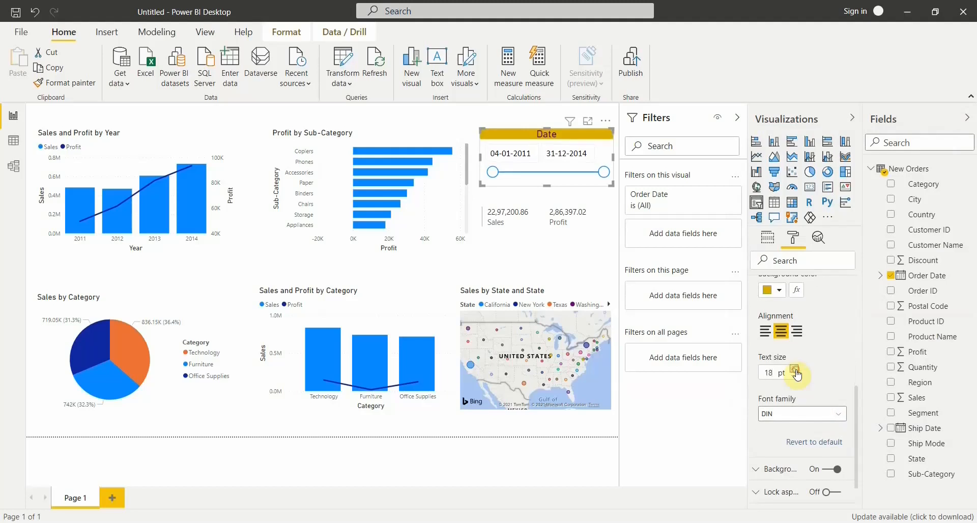
pyautogui.click(795, 369)
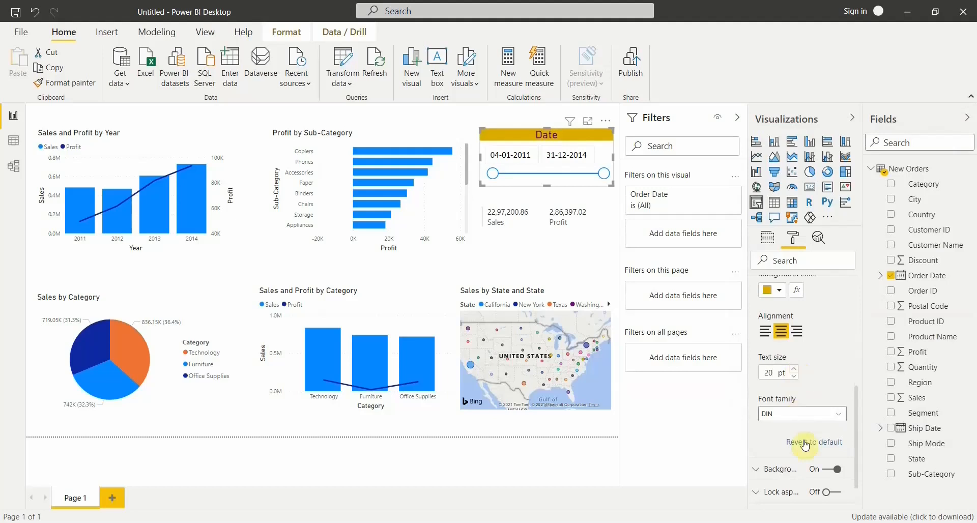
# Set the font family of the slicer's "Date" title to Calibri and deselect the slicer to view it.
pyautogui.click(809, 415)
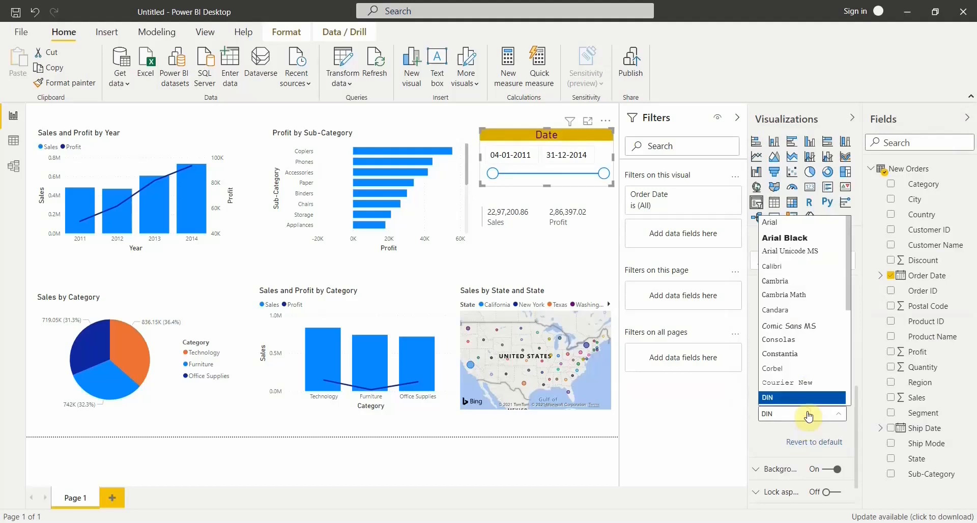
pyautogui.click(792, 267)
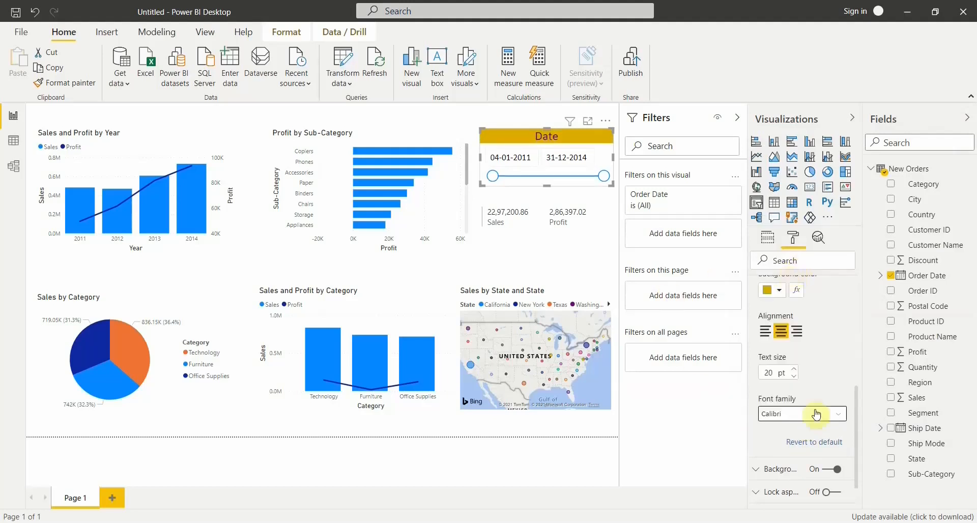
pyautogui.scroll(-1, 829, 367)
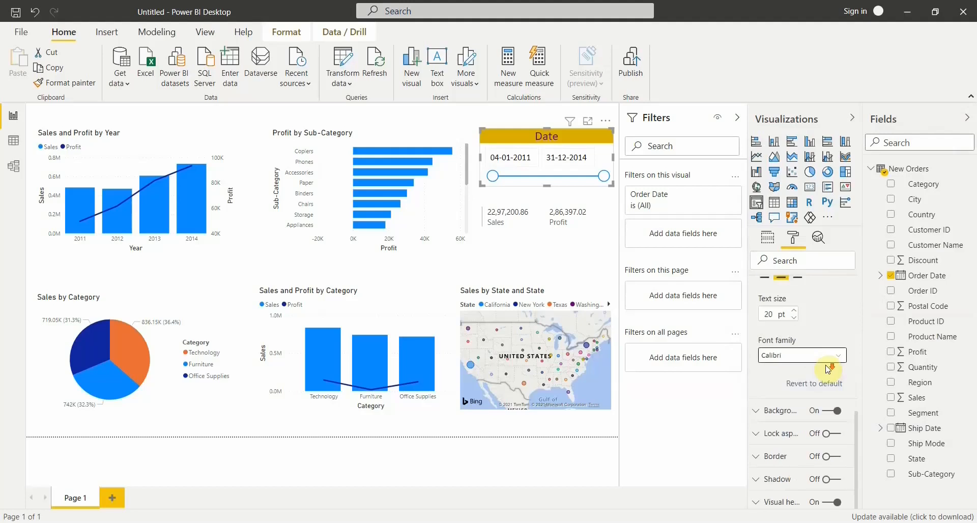
pyautogui.scroll(5, 834, 360)
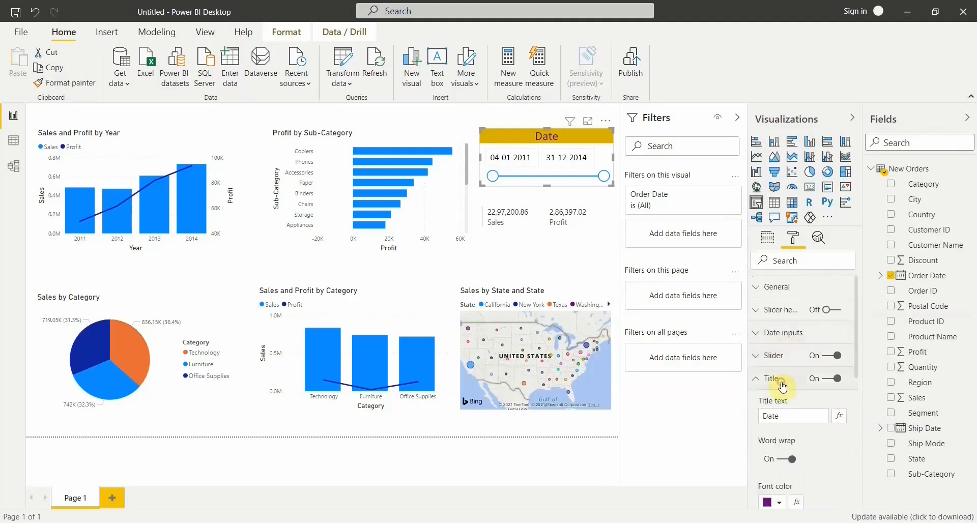
pyautogui.click(783, 380)
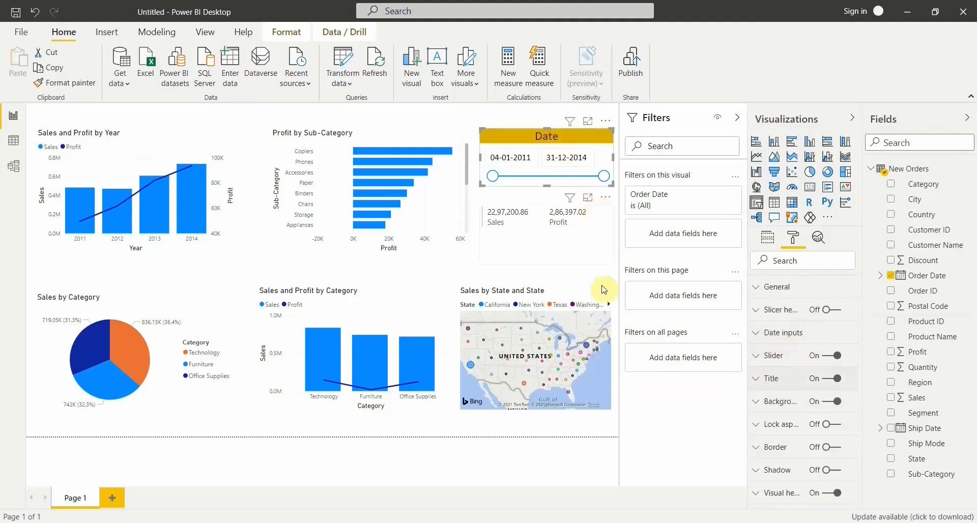
pyautogui.click(401, 271)
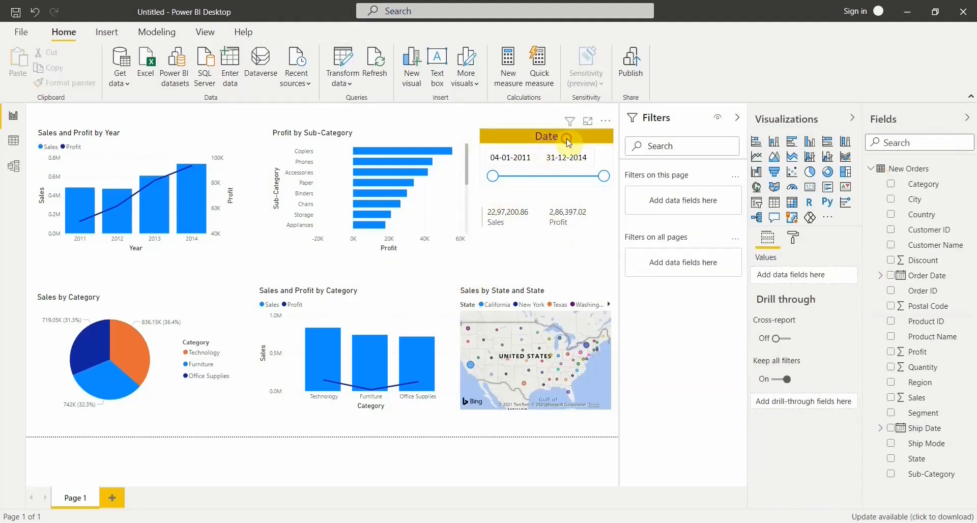
# Compare the date slicer with its background off and on, leave it on and set the background color to light gray.
pyautogui.click(568, 143)
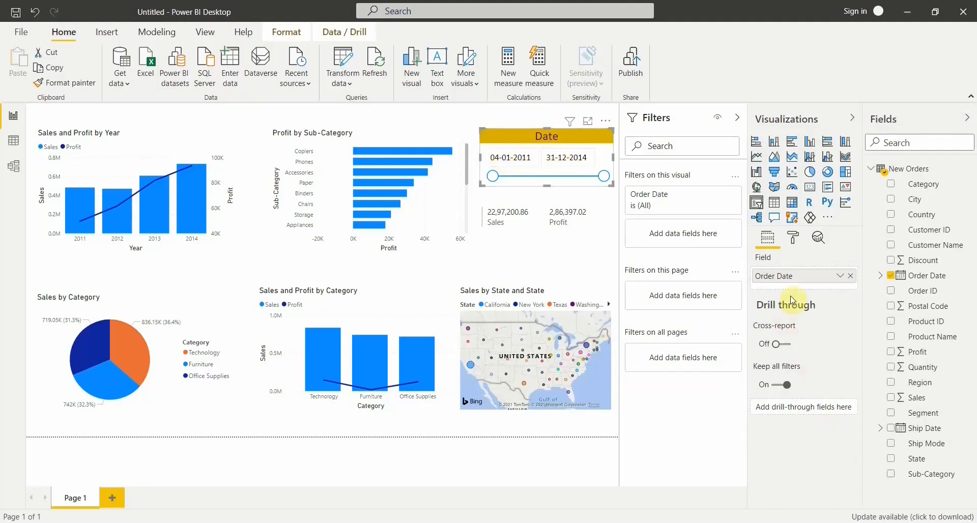
pyautogui.click(795, 244)
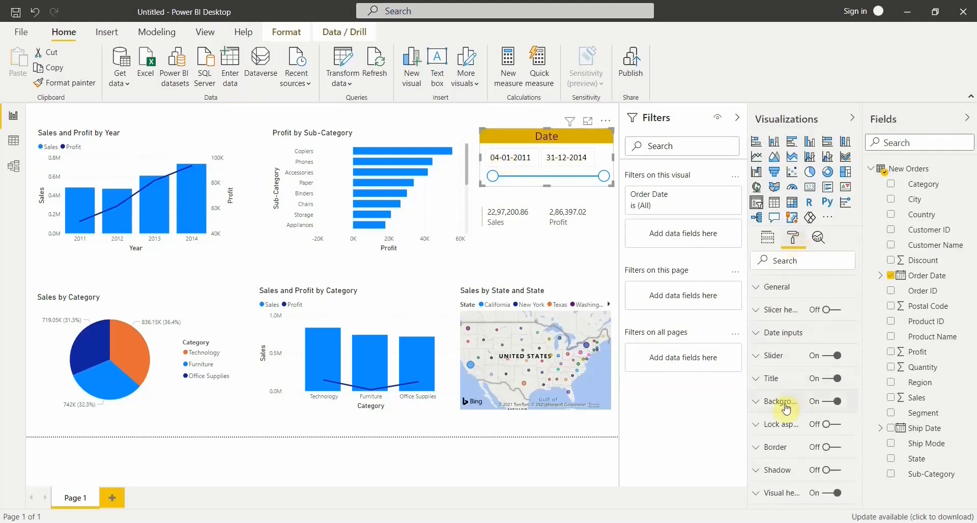
pyautogui.click(828, 401)
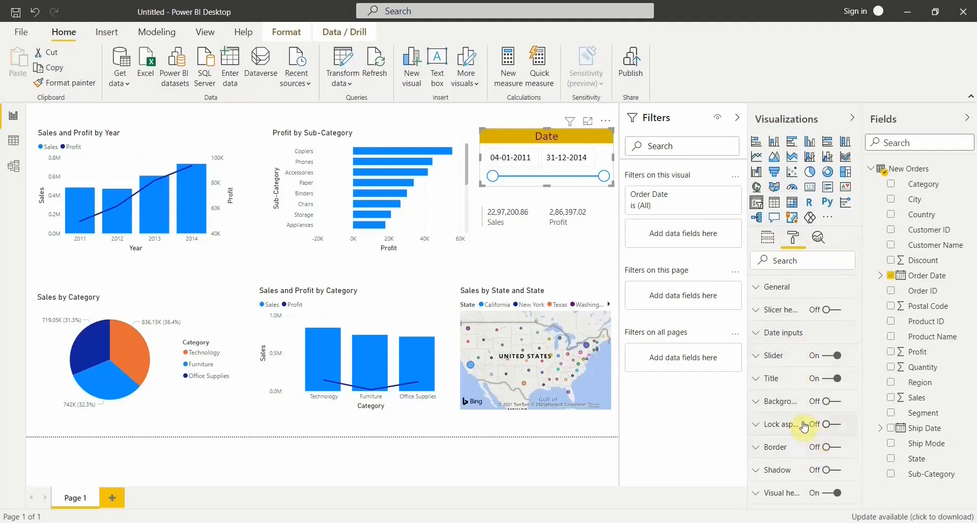
pyautogui.click(839, 405)
pyautogui.click(768, 407)
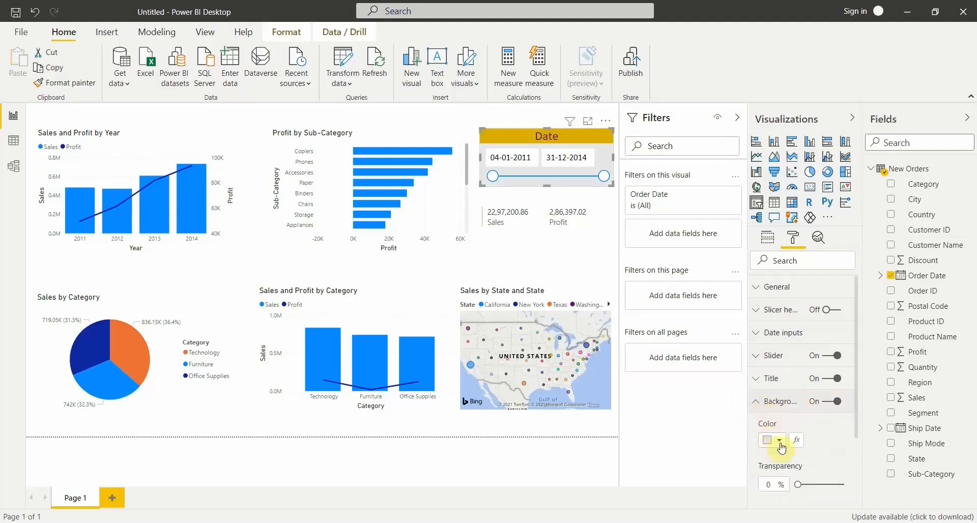
# Turn off the date slicer's background and turn on its border with a dark gold color.
pyautogui.click(825, 405)
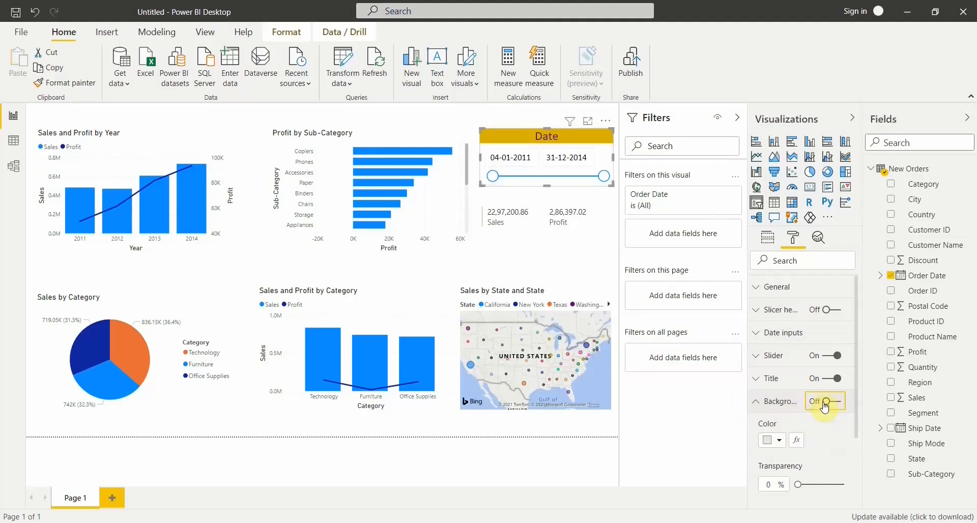
pyautogui.click(782, 407)
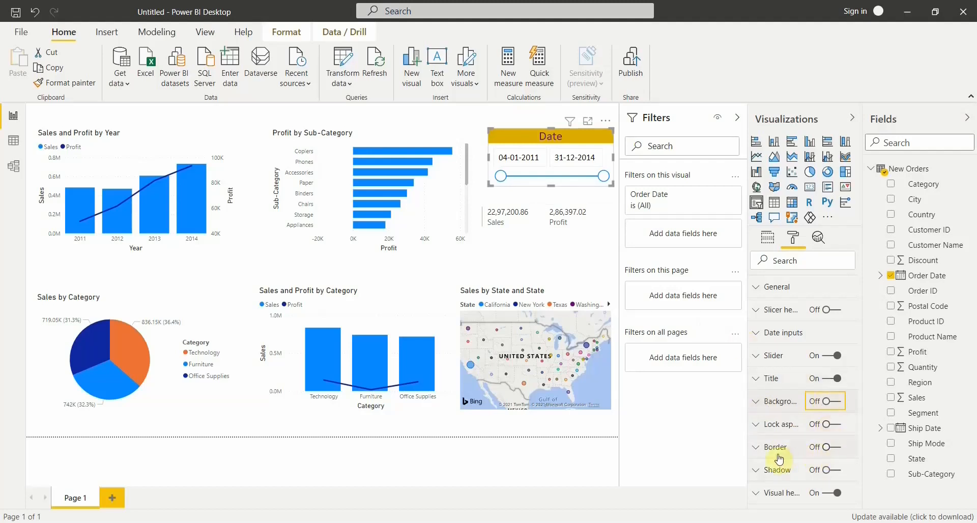
pyautogui.click(834, 448)
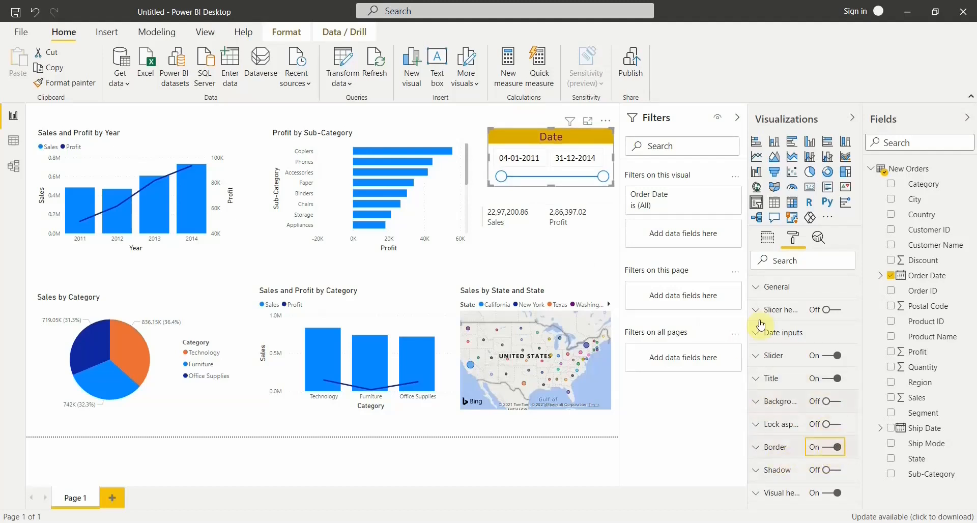
pyautogui.click(792, 445)
pyautogui.scroll(-2, 791, 446)
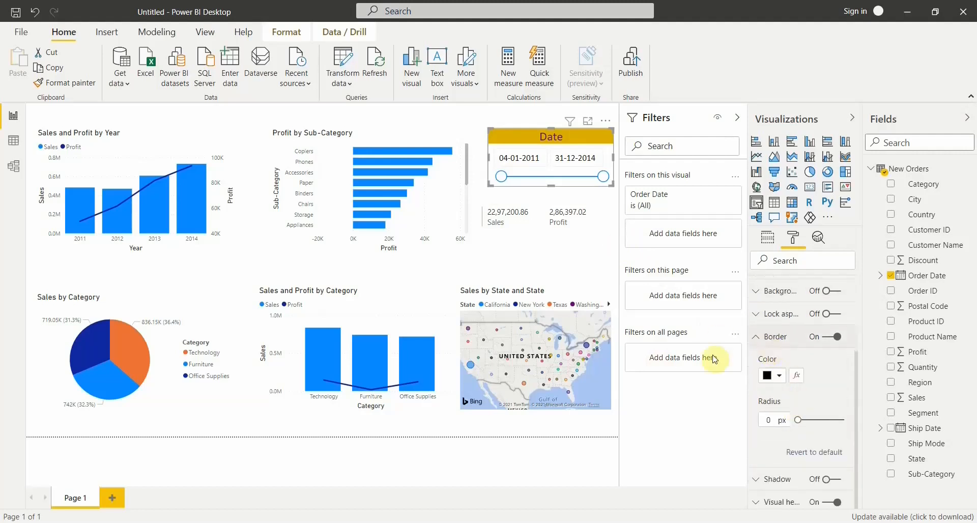
pyautogui.click(779, 379)
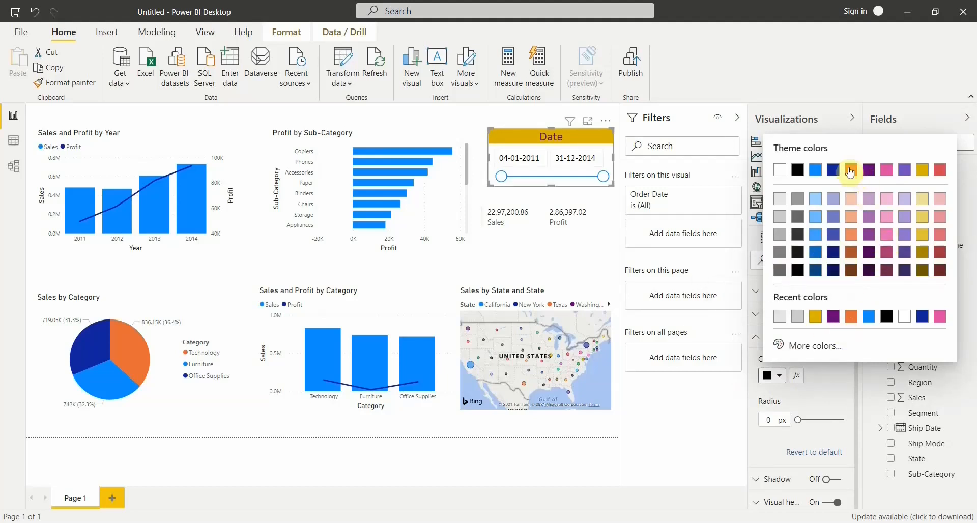
pyautogui.click(922, 253)
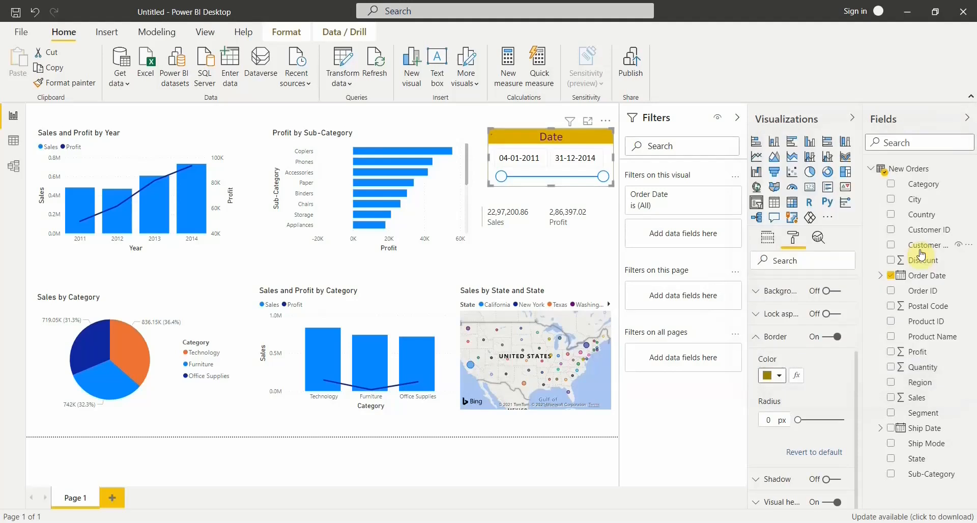
# Set the radius of the date slicer's border to 5 px and deselect the slicer to view it.
pyautogui.click(774, 420)
pyautogui.write('5')
pyautogui.press('Return')
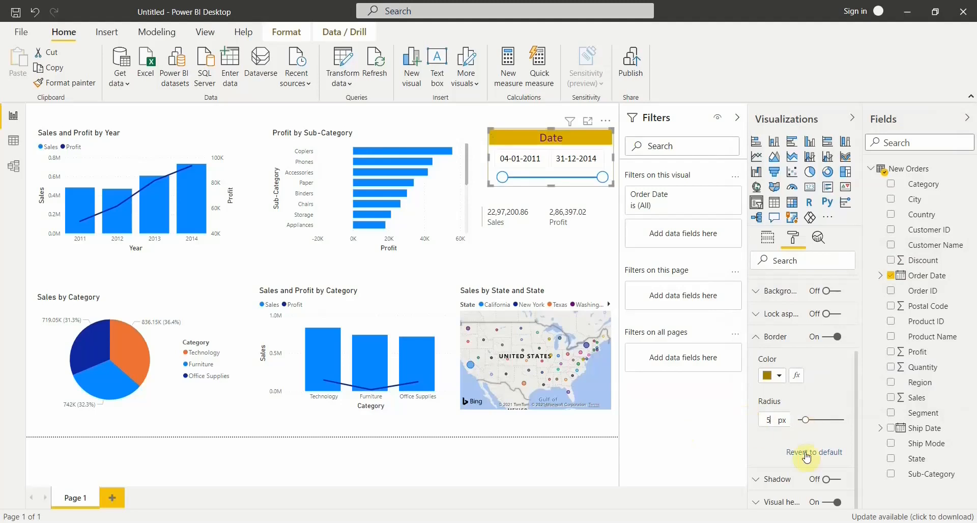
pyautogui.click(483, 257)
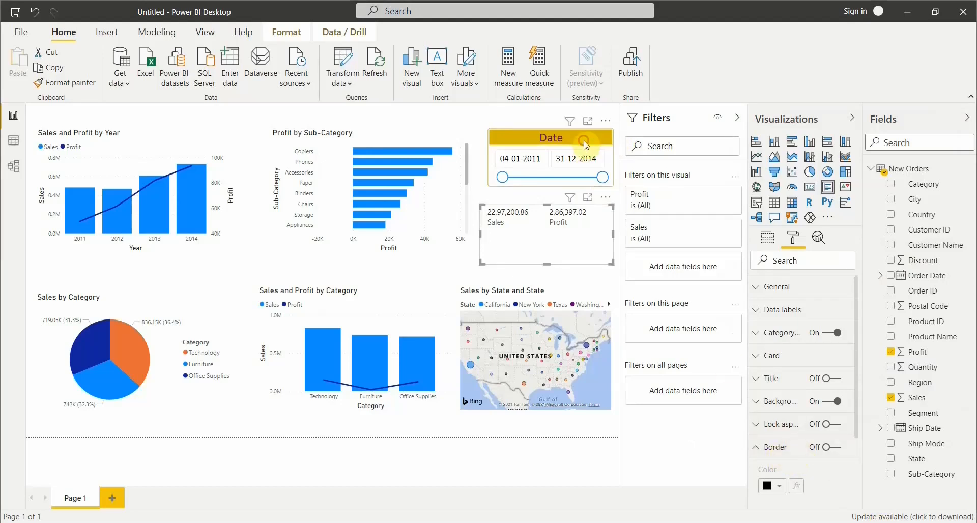
# Set the date slicer's border radius to 8 px and deselect the slicer to check its corners.
pyautogui.click(585, 149)
pyautogui.scroll(-3, 794, 474)
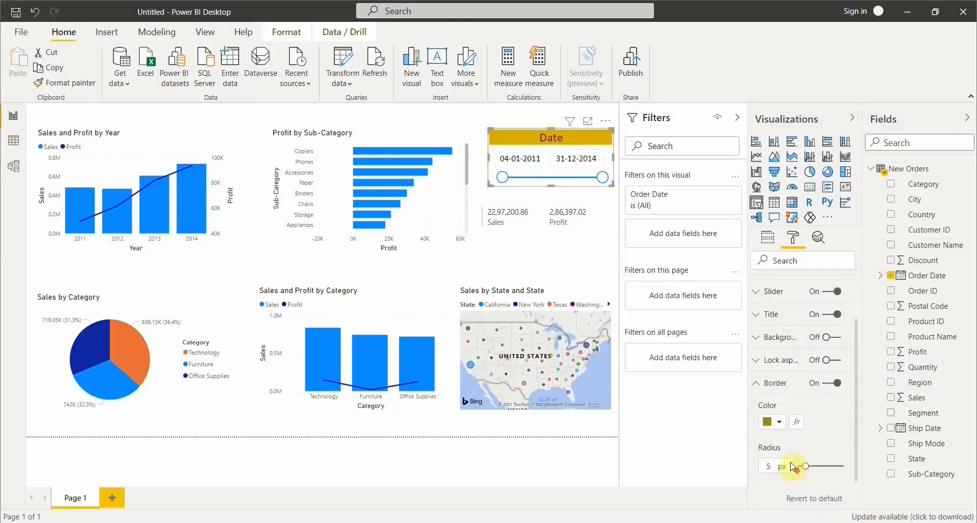
pyautogui.click(766, 419)
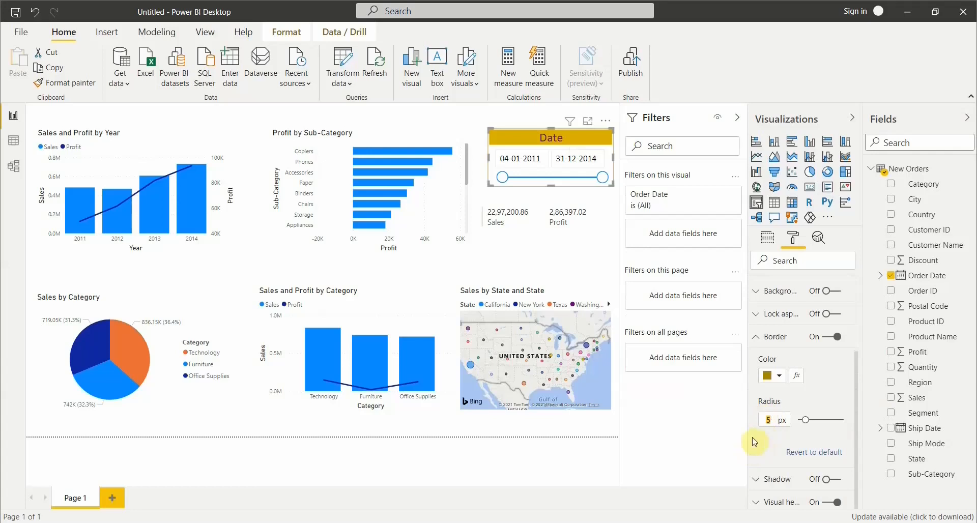
pyautogui.write('8')
pyautogui.click(534, 254)
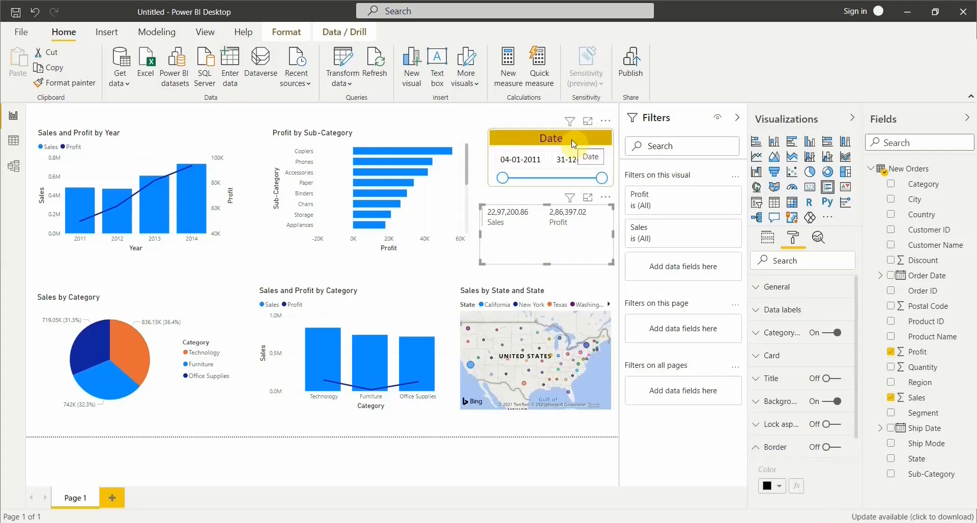
pyautogui.click(780, 447)
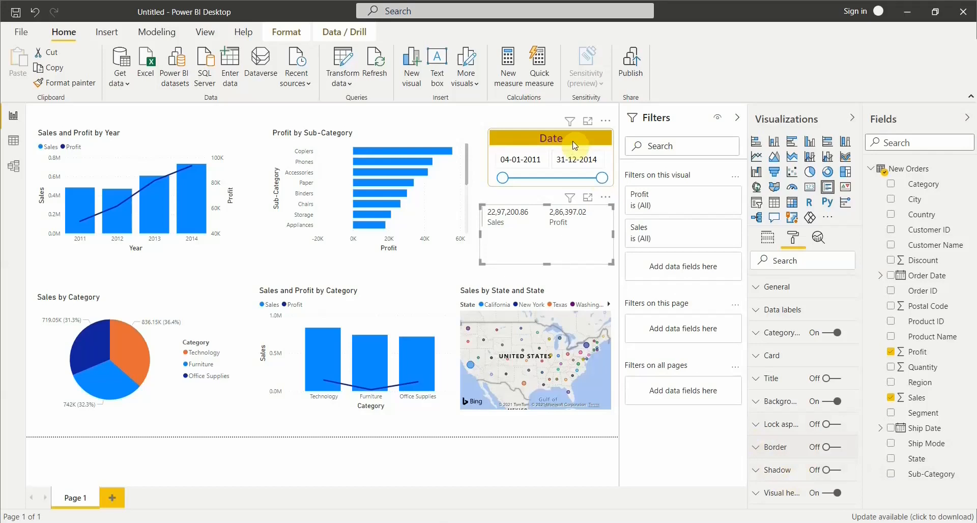
pyautogui.click(837, 471)
pyautogui.click(837, 471)
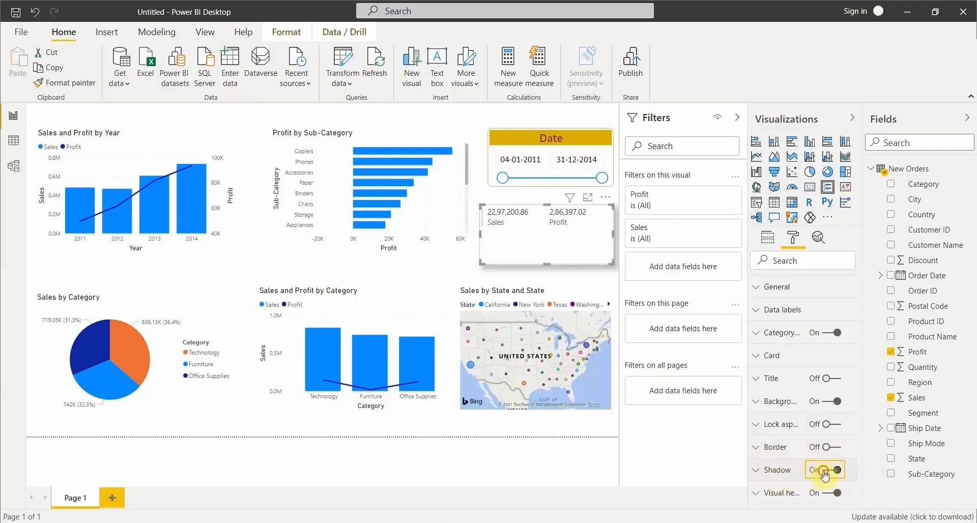
# Turn on the date slicer's shadow and show its shadow settings.
pyautogui.click(556, 146)
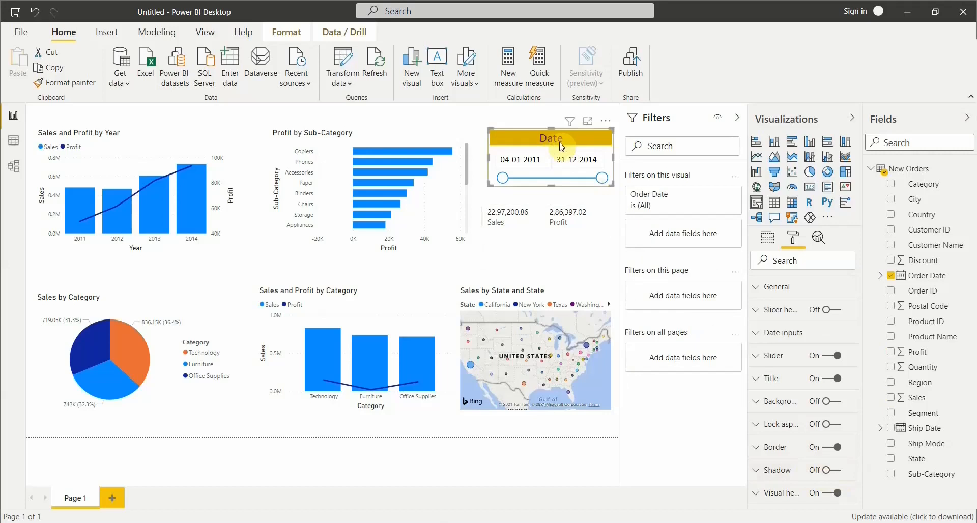
pyautogui.click(837, 470)
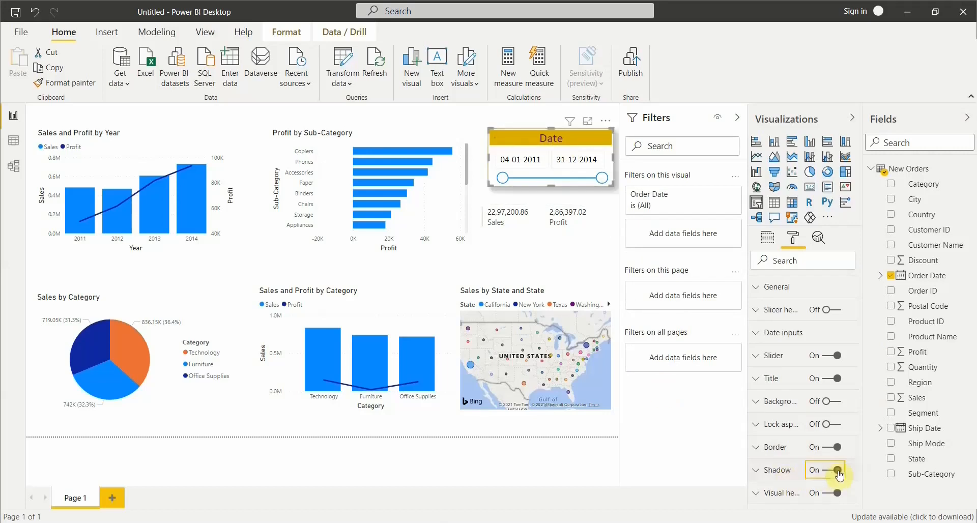
pyautogui.click(784, 471)
pyautogui.click(781, 470)
pyautogui.scroll(-3, 796, 439)
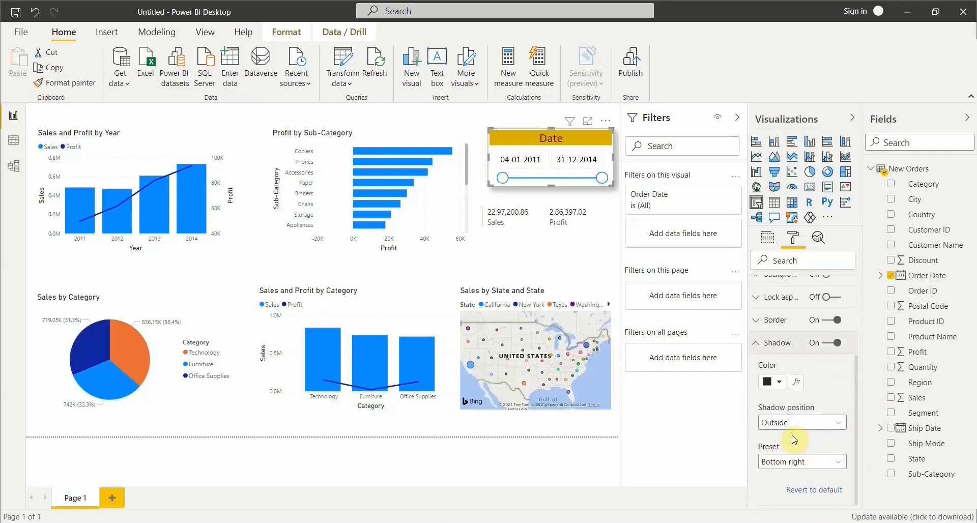
# Try gold and pale yellow as the date slicer's shadow color and settle on the darkest yellow theme shade.
pyautogui.click(780, 368)
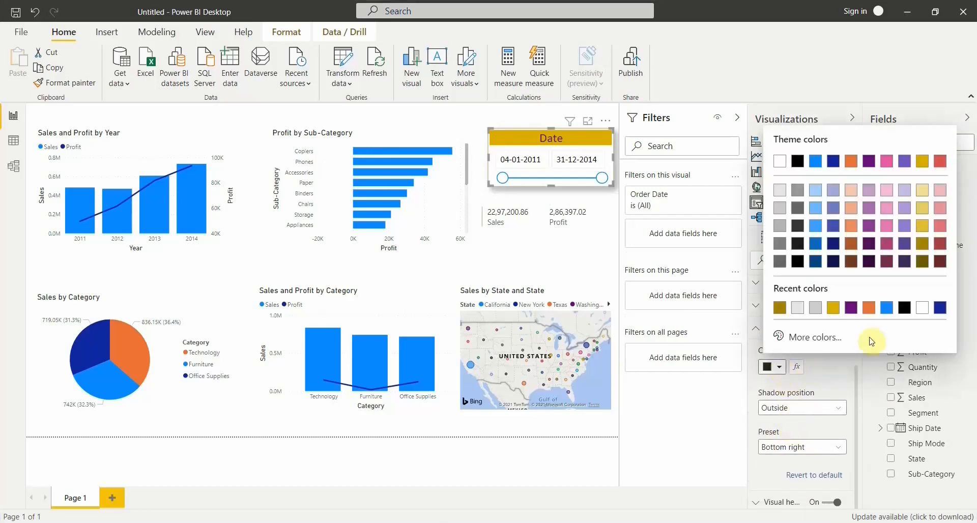
pyautogui.click(924, 228)
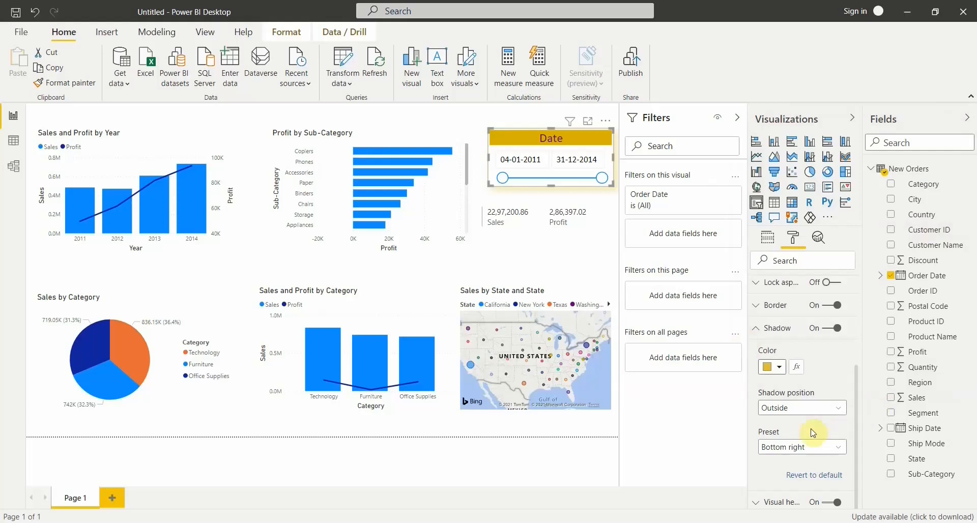
pyautogui.click(779, 368)
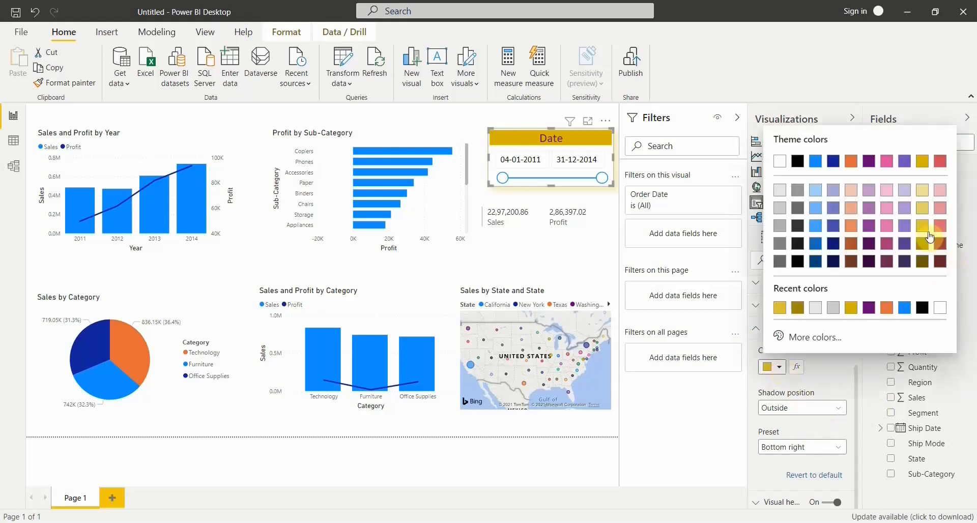
pyautogui.click(923, 192)
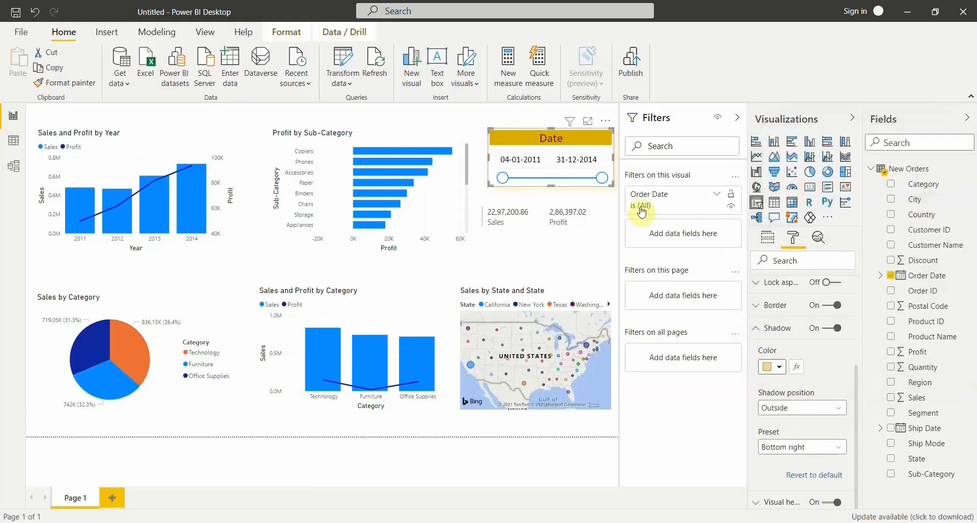
pyautogui.click(778, 367)
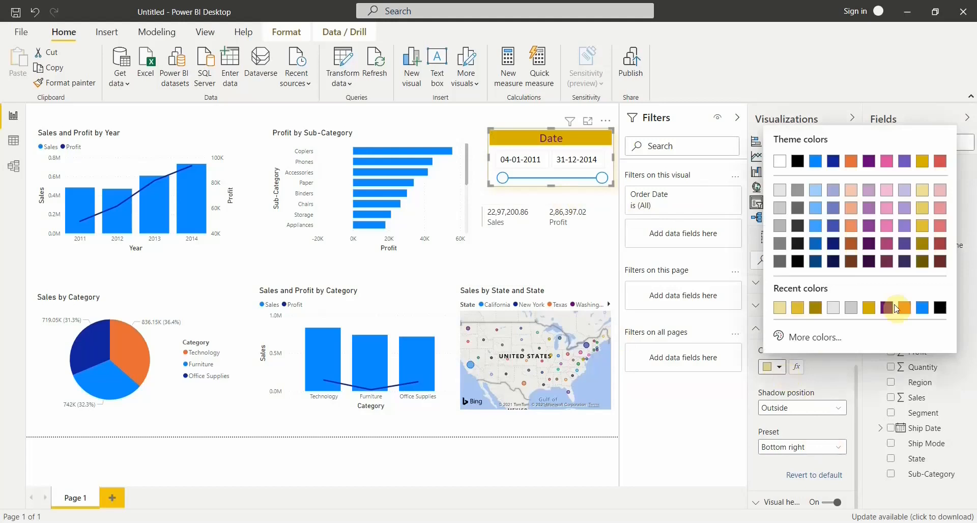
pyautogui.click(923, 262)
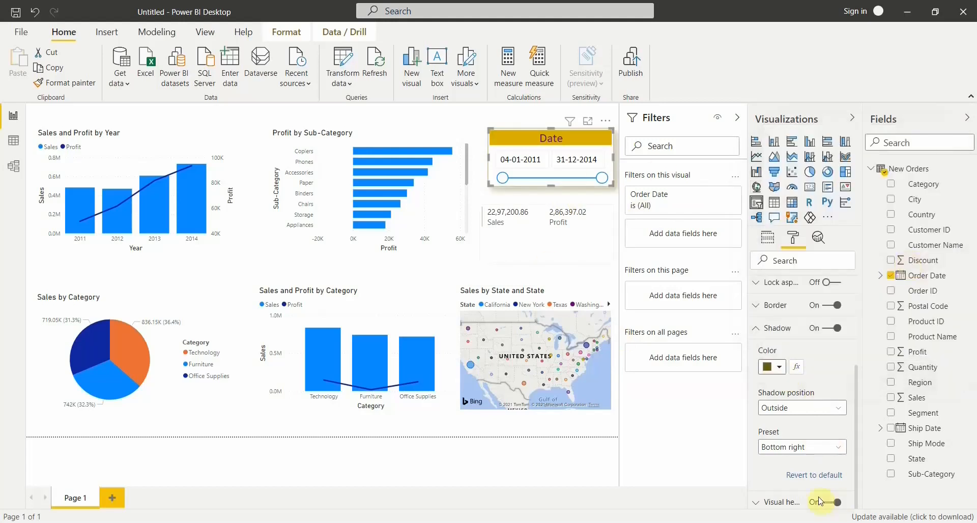
# Try the Inside position for the date slicer's shadow and return it to Outside.
pyautogui.click(796, 411)
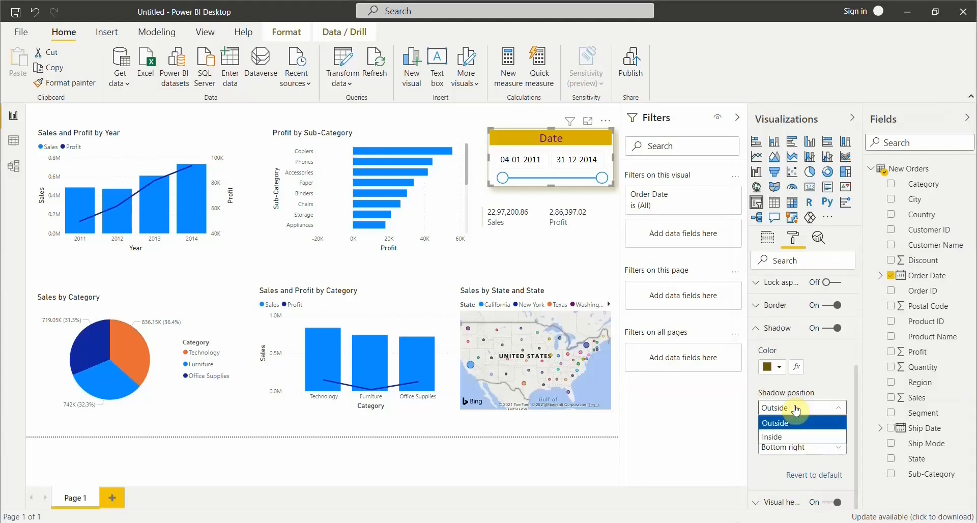
pyautogui.click(782, 438)
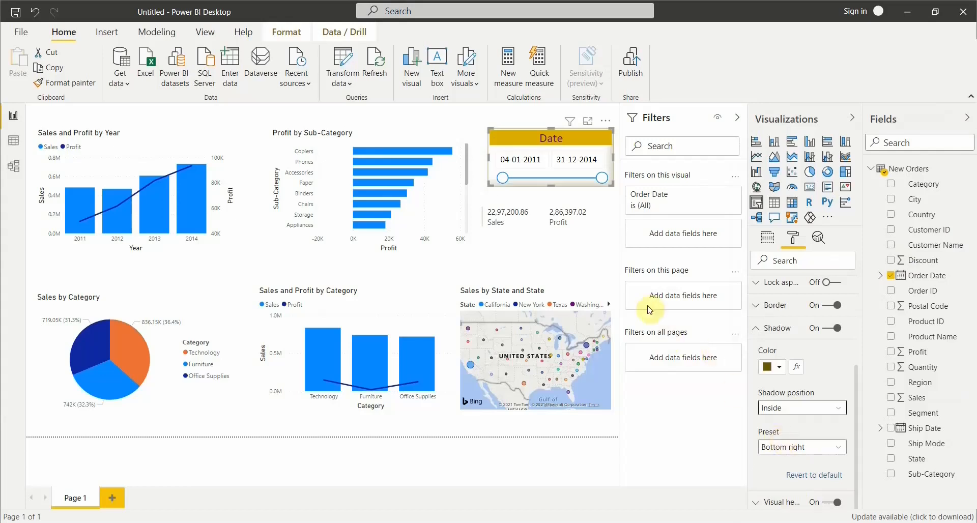
pyautogui.click(768, 408)
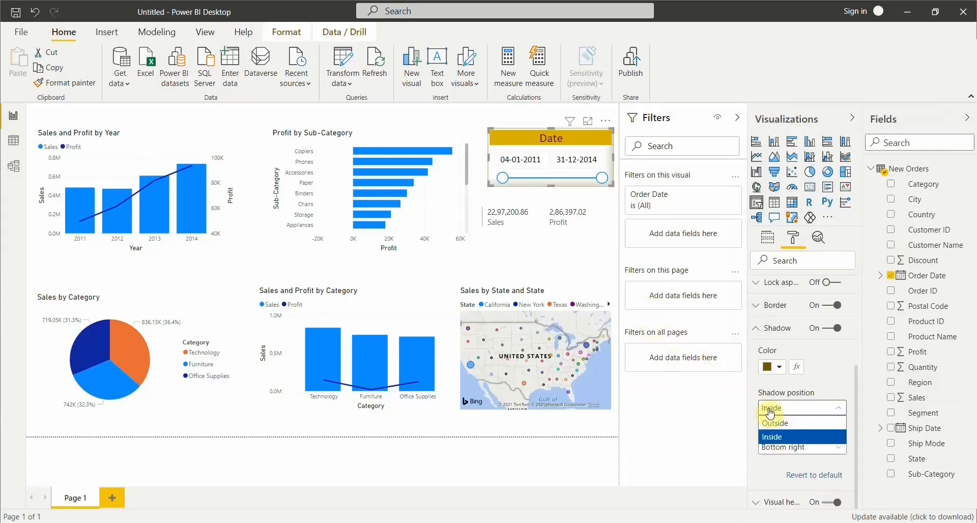
pyautogui.click(771, 427)
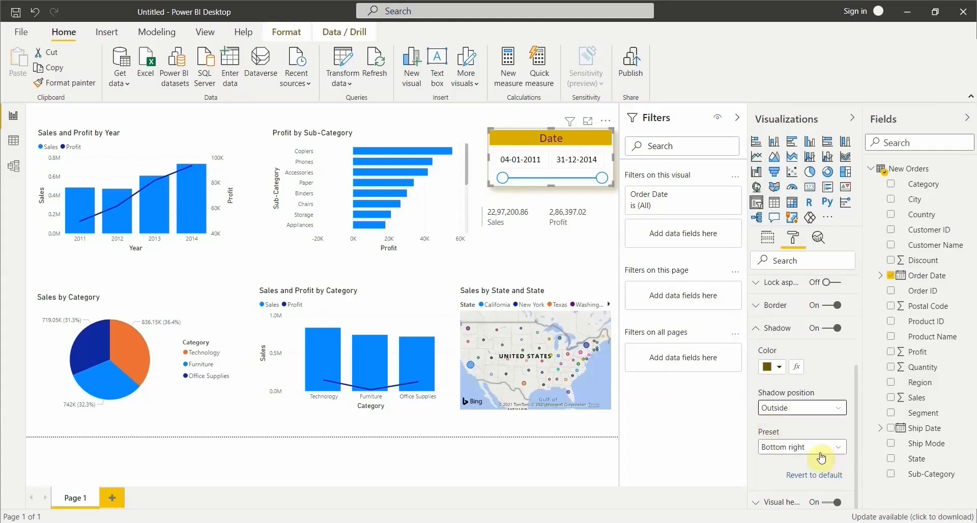
# Set the slicer's shadow preset to Custom and review its size, blur, angle, distance and transparency options.
pyautogui.click(803, 448)
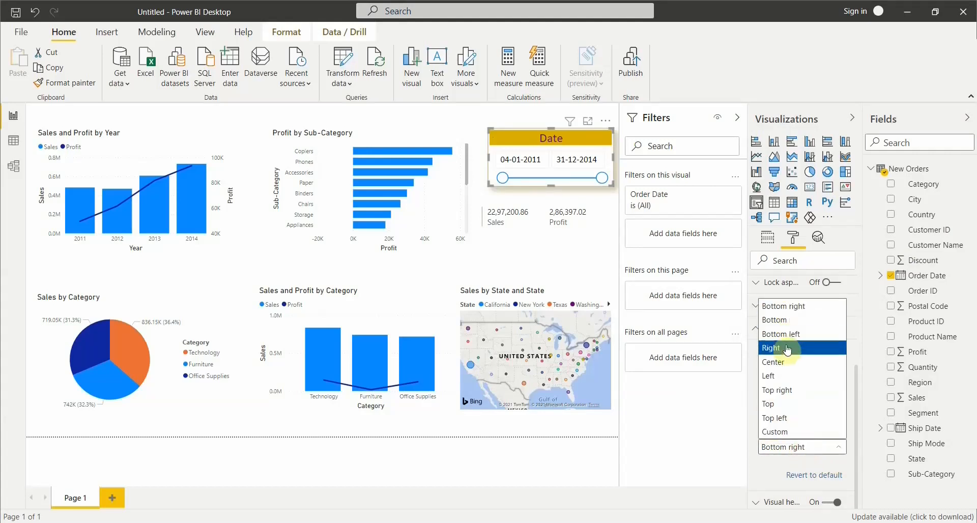
pyautogui.click(789, 434)
pyautogui.scroll(-2, 802, 451)
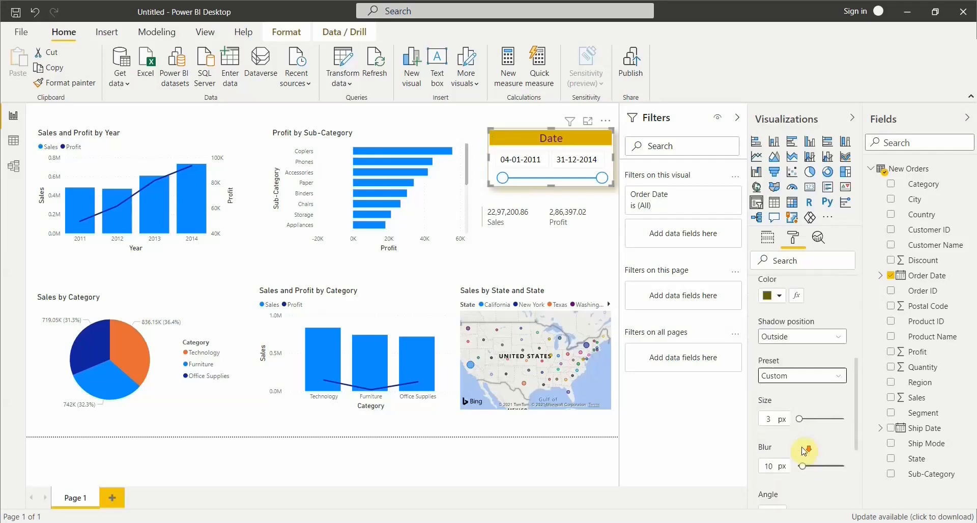
pyautogui.scroll(-2, 804, 451)
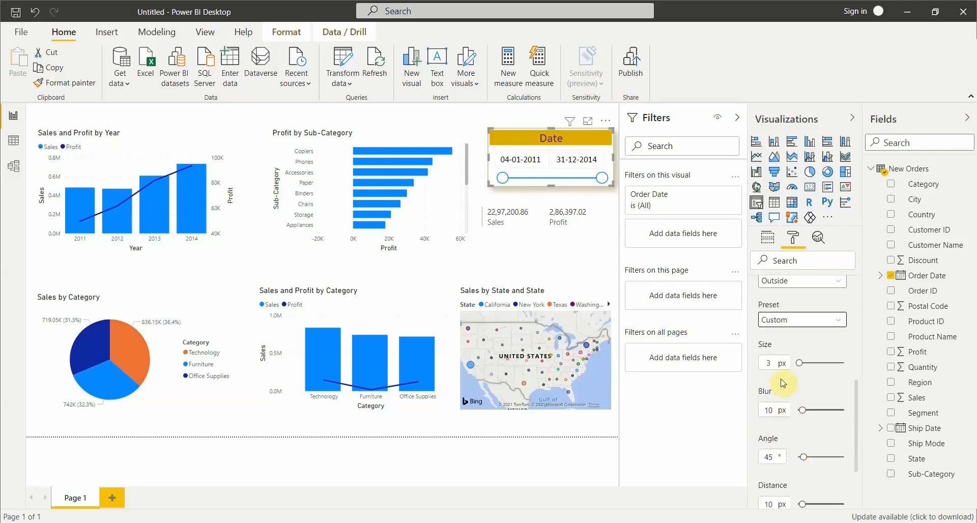
pyautogui.click(784, 319)
pyautogui.click(784, 319)
pyautogui.scroll(-4, 788, 341)
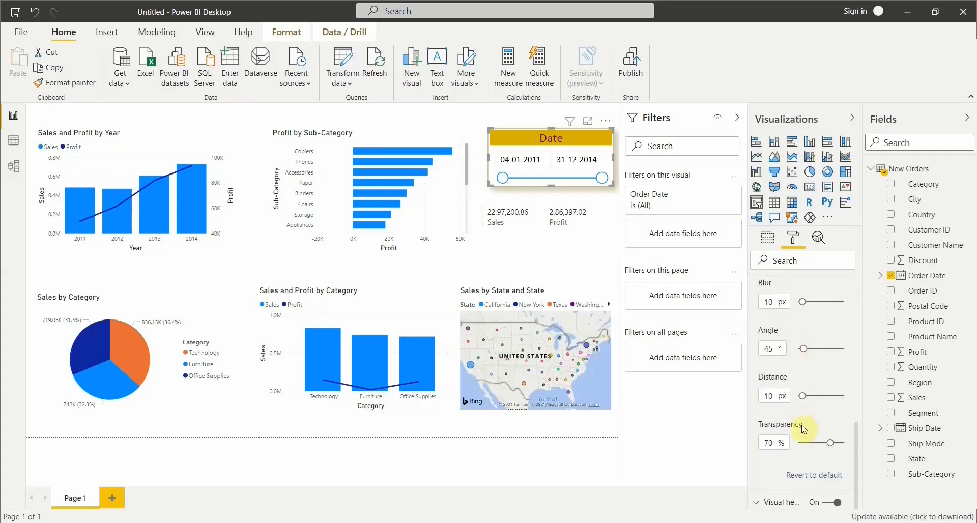
pyautogui.scroll(5, 799, 402)
# Try the Center preset for the date slicer's shadow and settle on Bottom left.
pyautogui.click(792, 338)
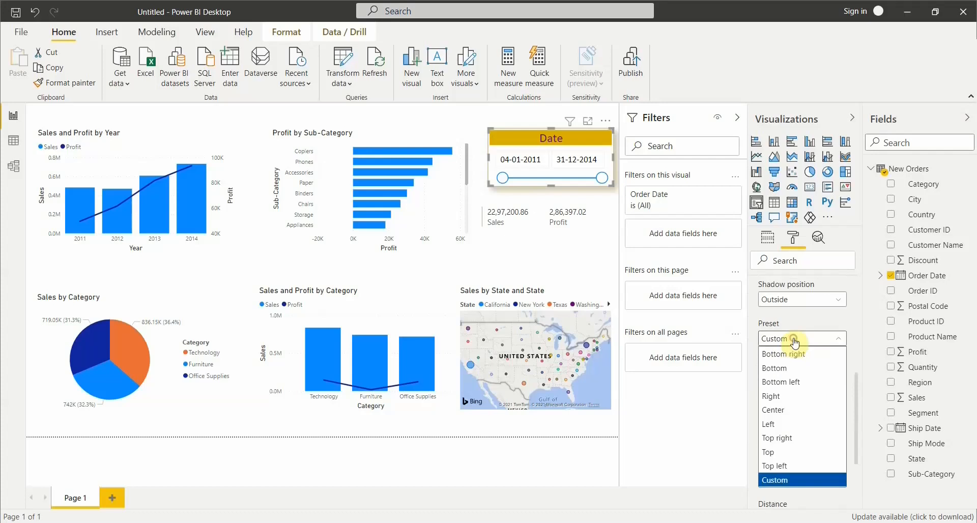
pyautogui.click(786, 381)
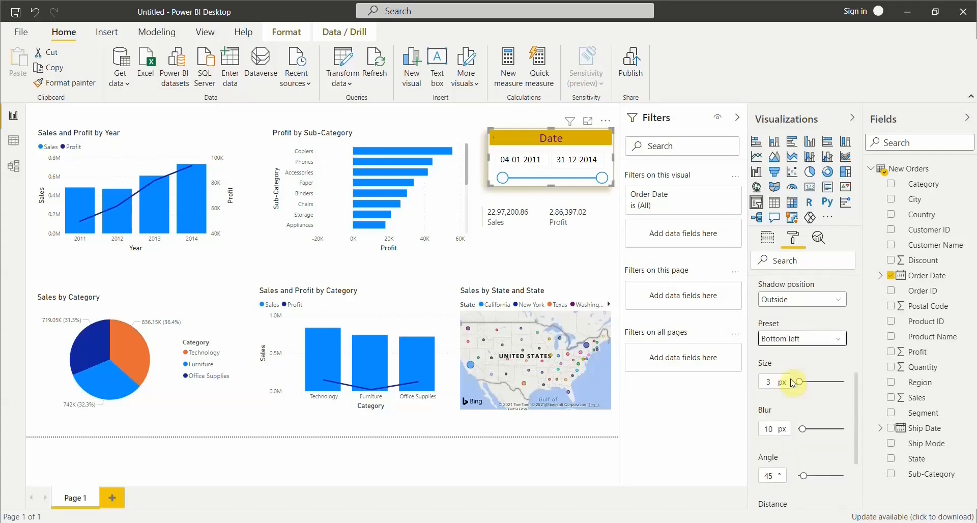
pyautogui.scroll(4, 792, 383)
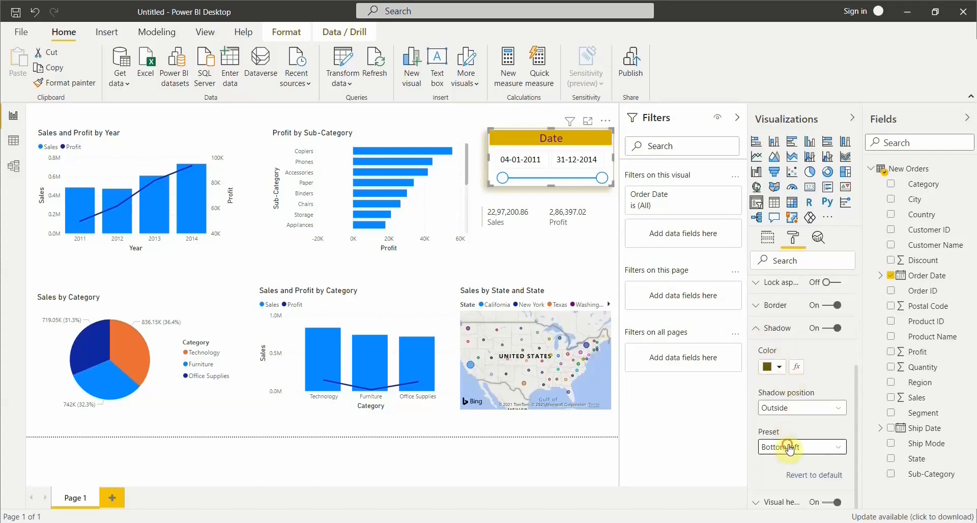
pyautogui.click(789, 448)
pyautogui.click(786, 365)
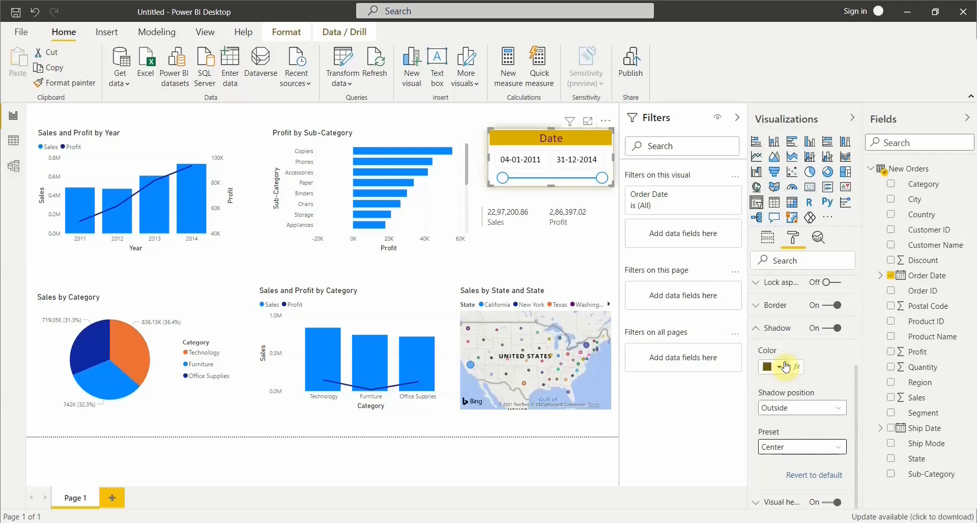
pyautogui.click(788, 447)
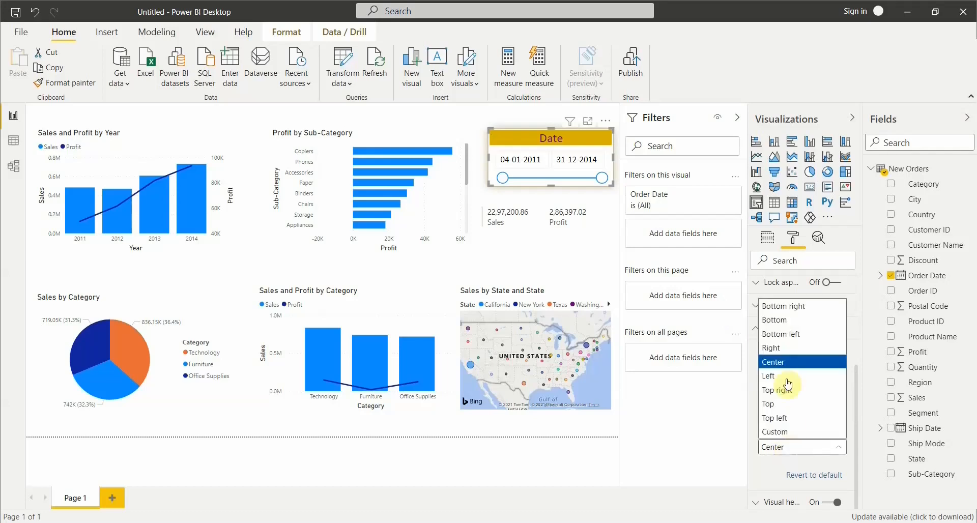
pyautogui.click(788, 335)
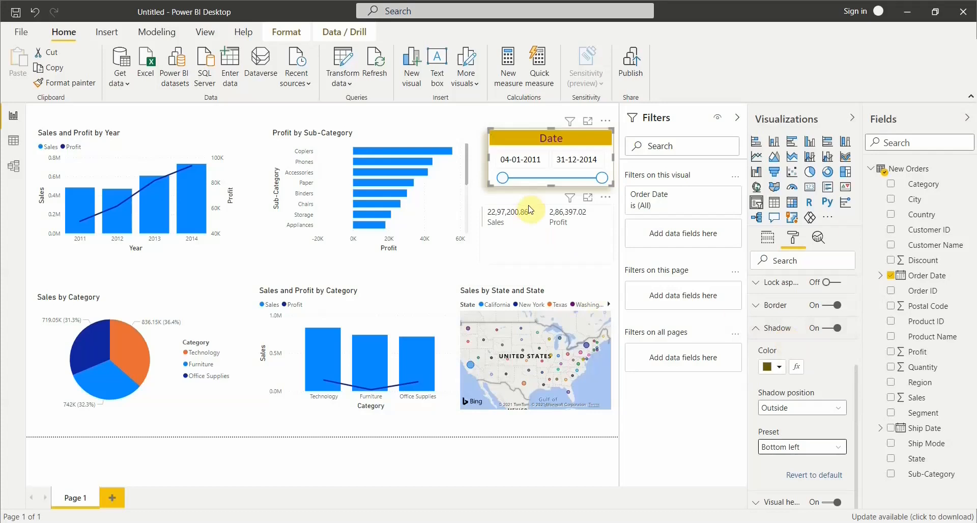
pyautogui.click(784, 330)
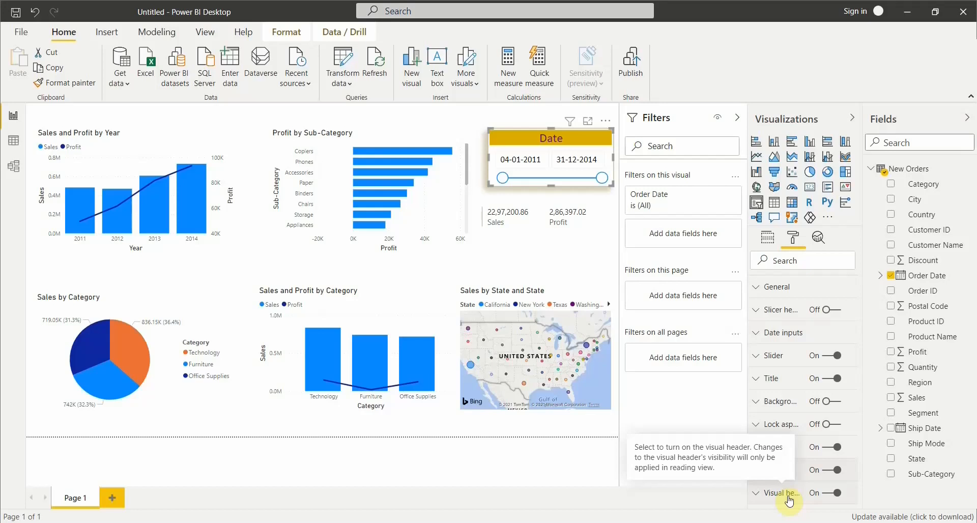
# Review the date slicer's visual header options for background color, border, transparency, icon color and visual information icon.
pyautogui.click(824, 496)
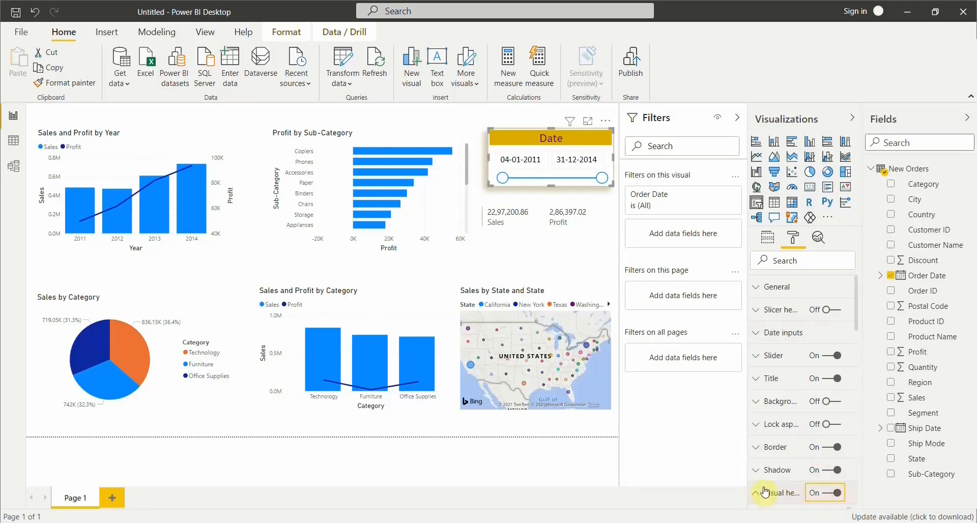
pyautogui.scroll(-4, 808, 464)
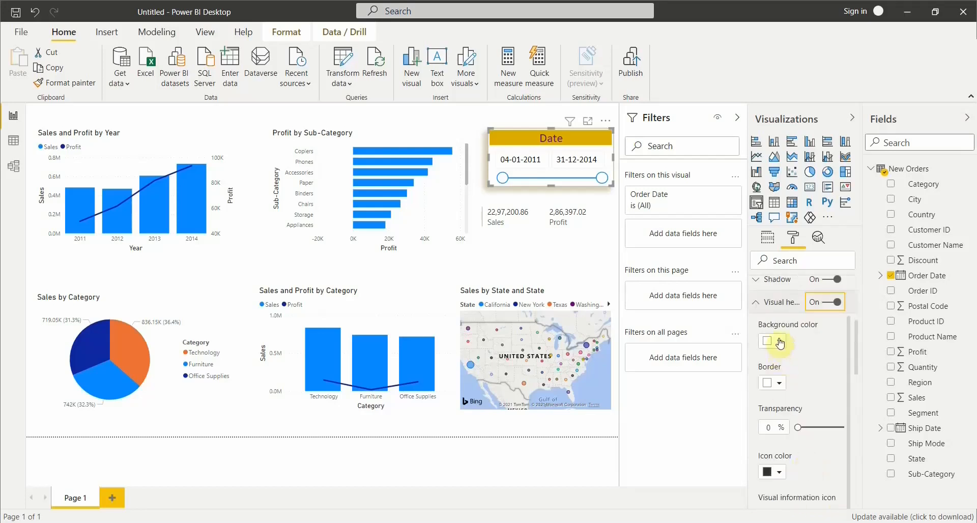
pyautogui.scroll(-1, 788, 450)
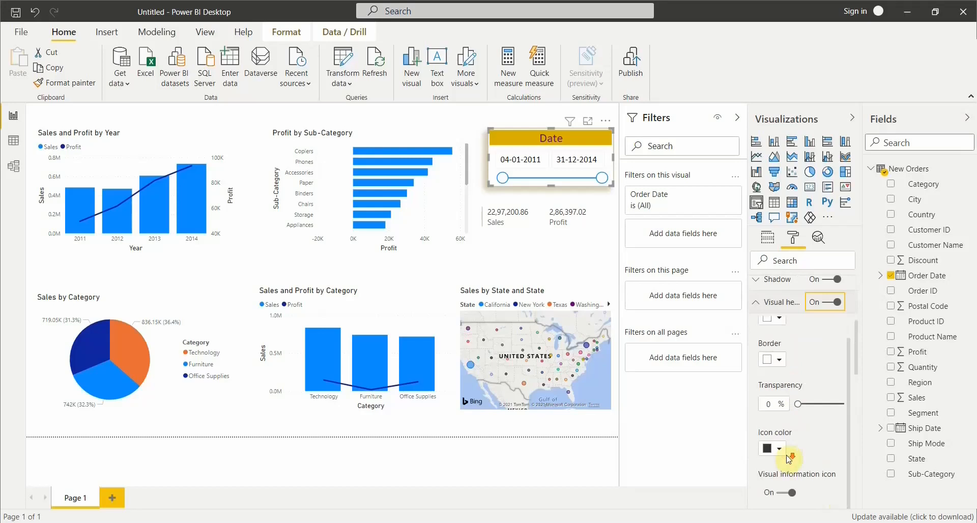
pyautogui.scroll(1, 796, 407)
pyautogui.scroll(3, 795, 405)
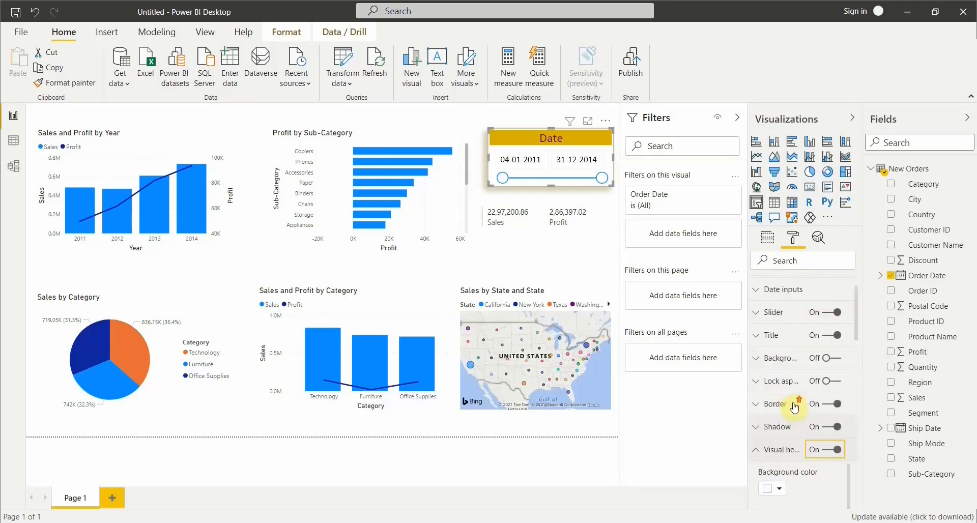
pyautogui.scroll(-3, 774, 444)
pyautogui.click(765, 299)
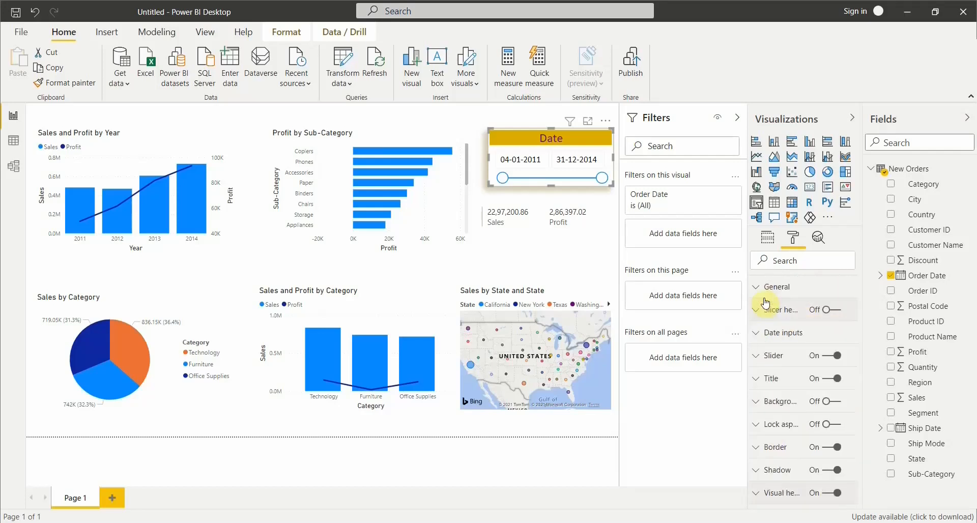
# Set the date slicer's slider color to gold and make the slicer slightly taller.
pyautogui.click(784, 361)
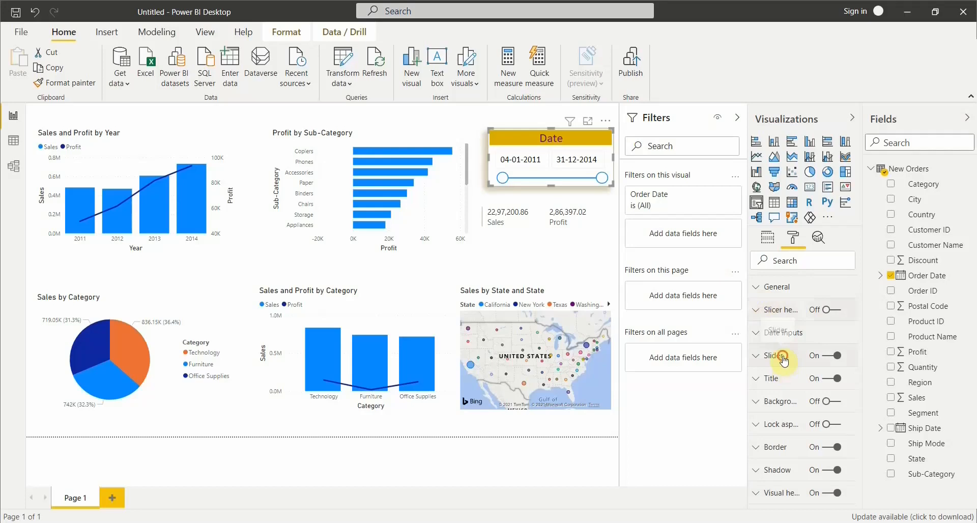
pyautogui.scroll(-1, 778, 351)
pyautogui.click(779, 334)
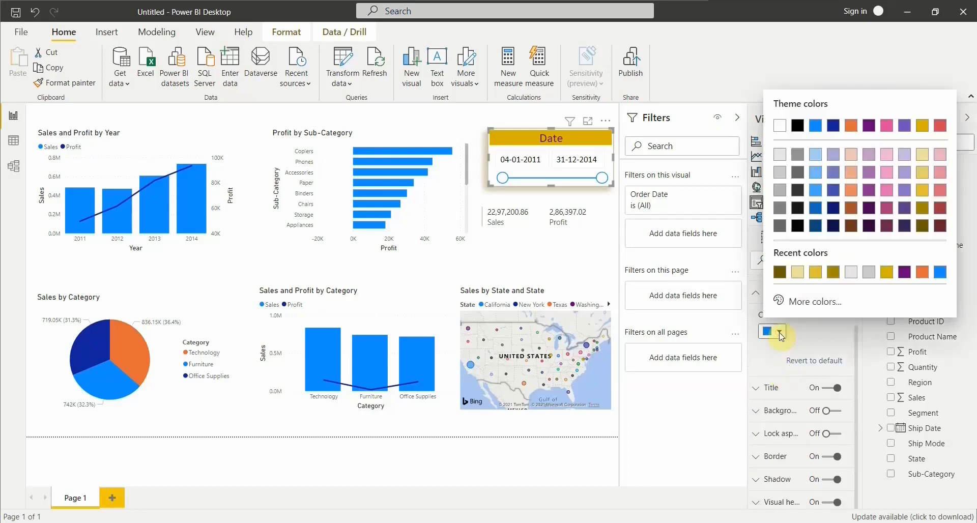
pyautogui.click(889, 275)
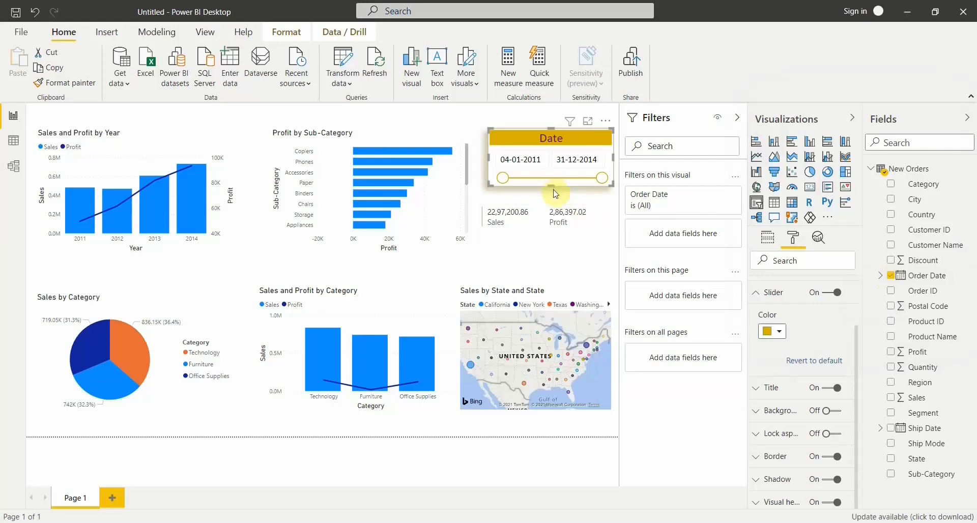
pyautogui.moveTo(555, 193); pyautogui.dragTo(555, 195)
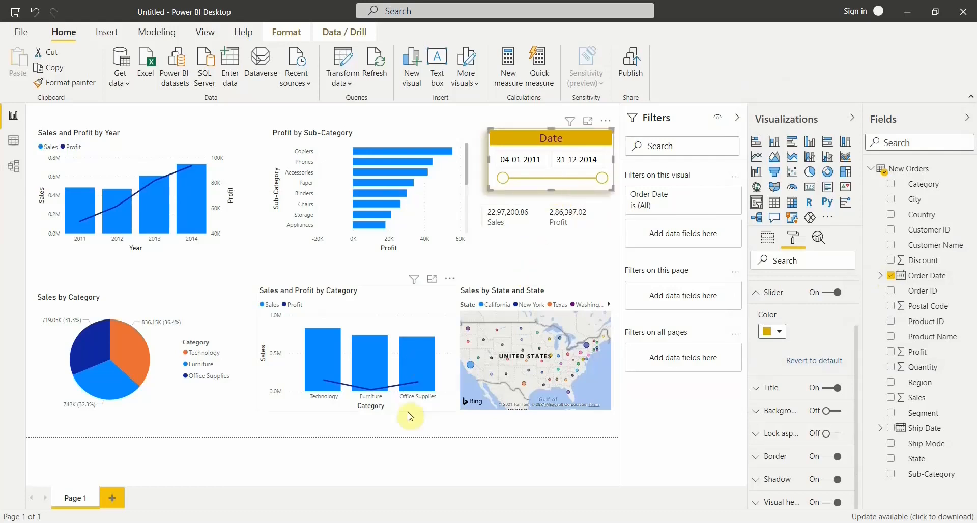
pyautogui.click(454, 422)
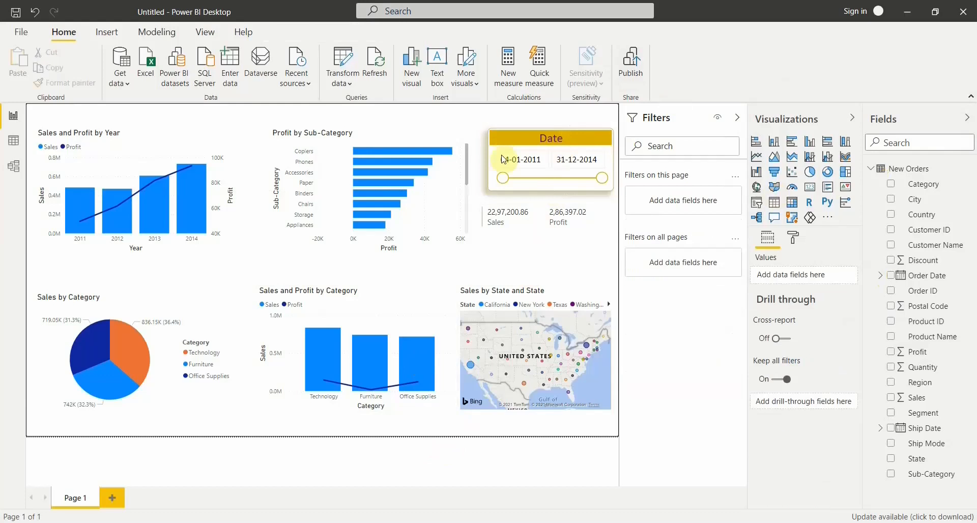
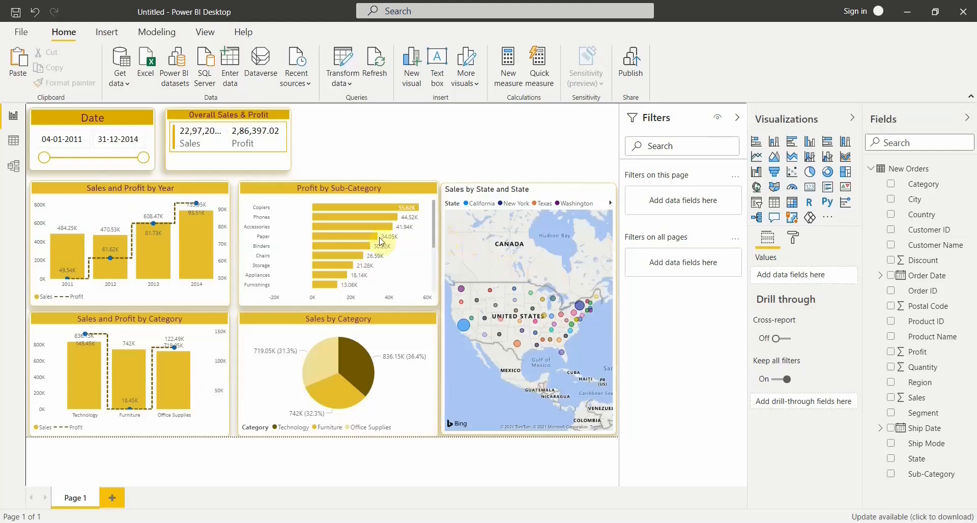
# Nudge the Overall Sales & Profit card and the Date slicer slightly to the right to even out their spacing.
pyautogui.click(198, 124)
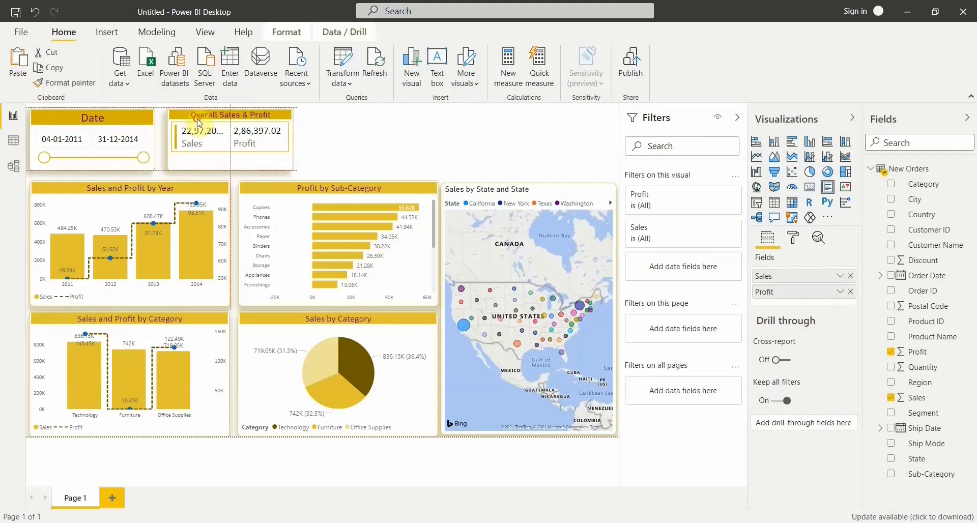
pyautogui.click(91, 122)
pyautogui.moveTo(91, 123); pyautogui.dragTo(98, 122)
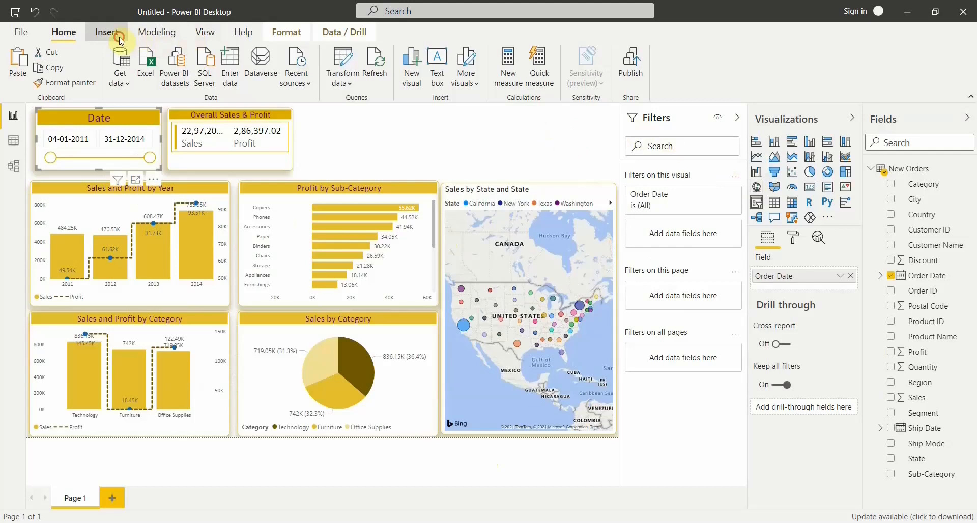
# Add a text box beside the Overall Sales & Profit card reading "Our first power bi report".
pyautogui.click(107, 32)
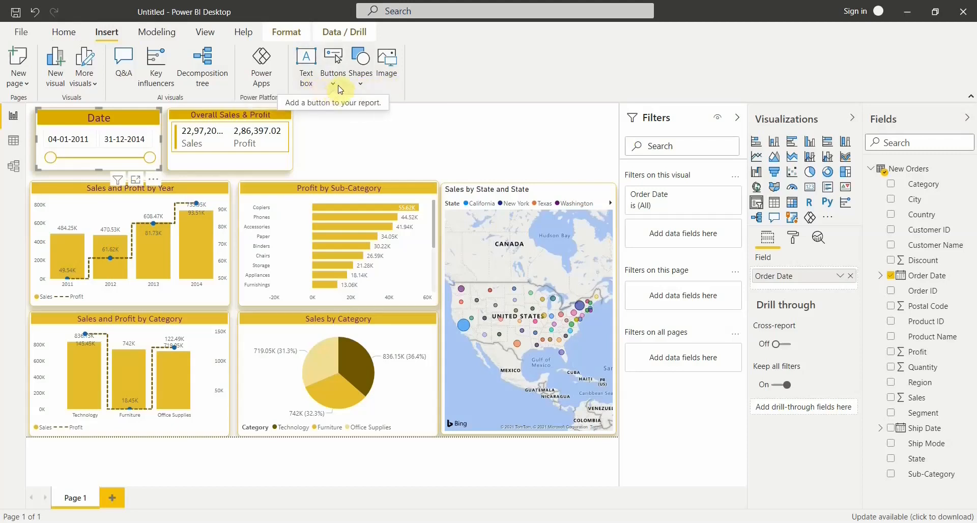
pyautogui.click(308, 87)
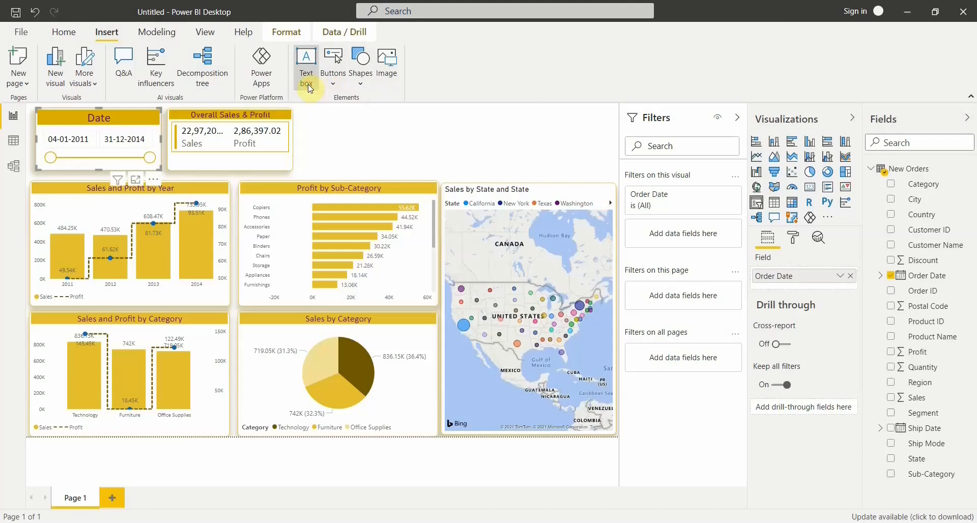
pyautogui.click(359, 111)
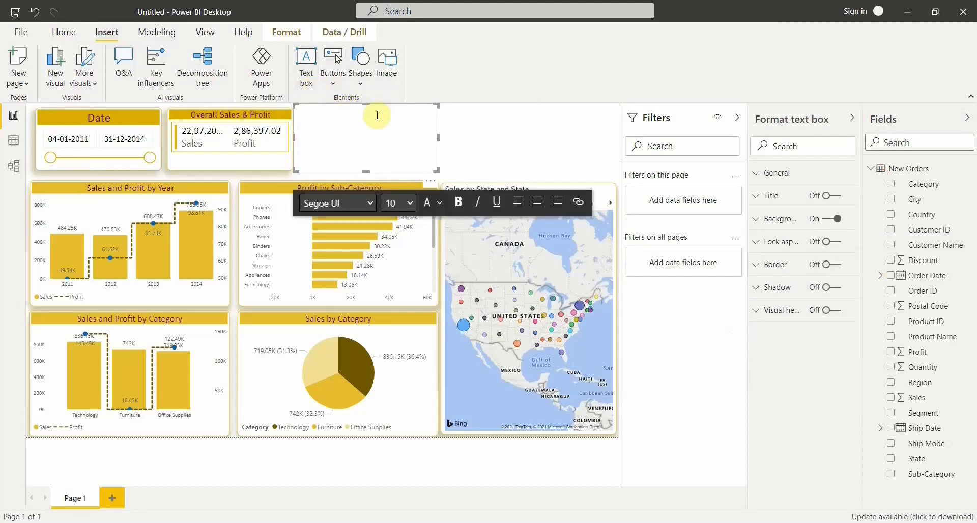
pyautogui.click(393, 138)
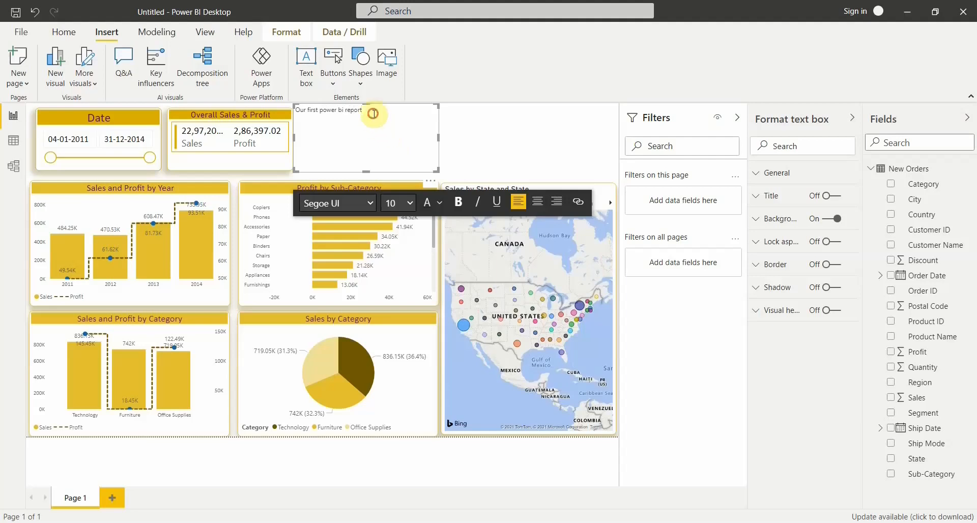
# Set the text box's text to Calibri at size 20.
pyautogui.hotkey('ctrl', 'a')
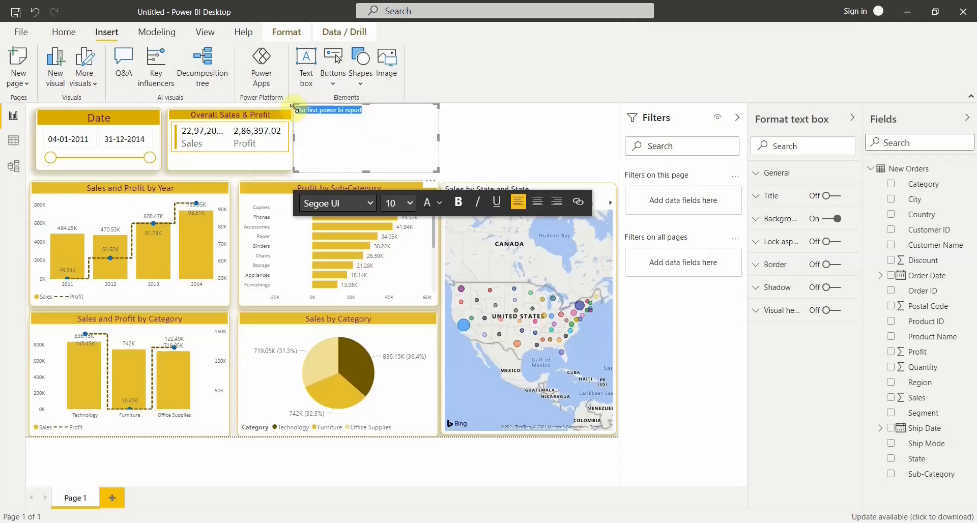
pyautogui.click(374, 201)
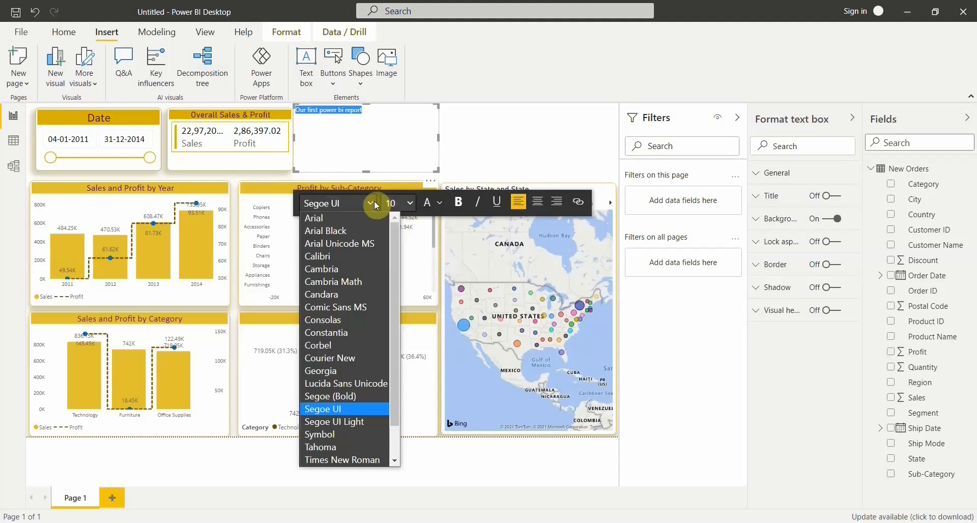
pyautogui.click(347, 258)
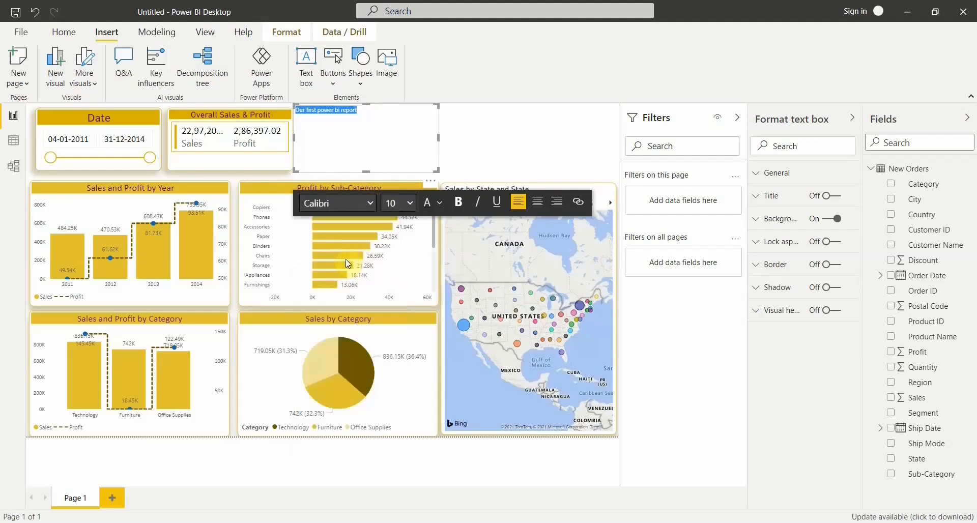
pyautogui.click(410, 204)
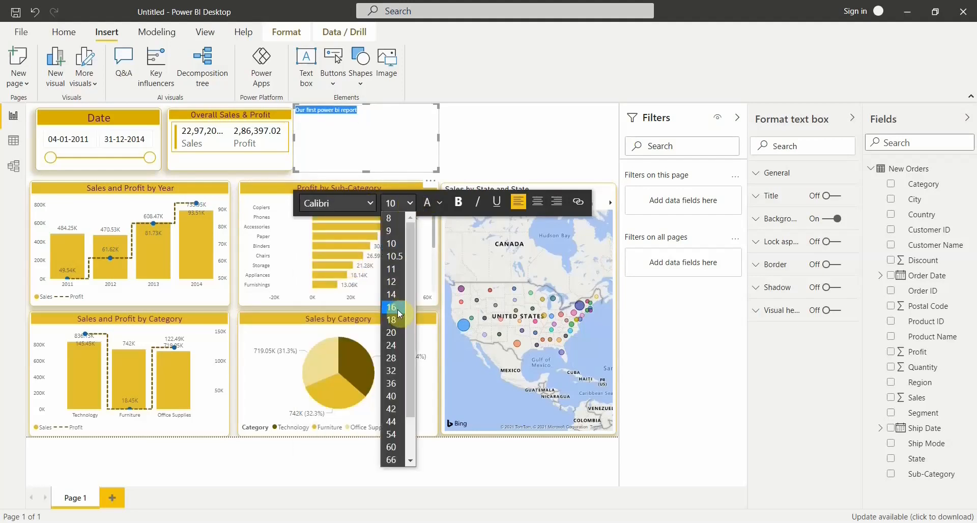
pyautogui.click(398, 309)
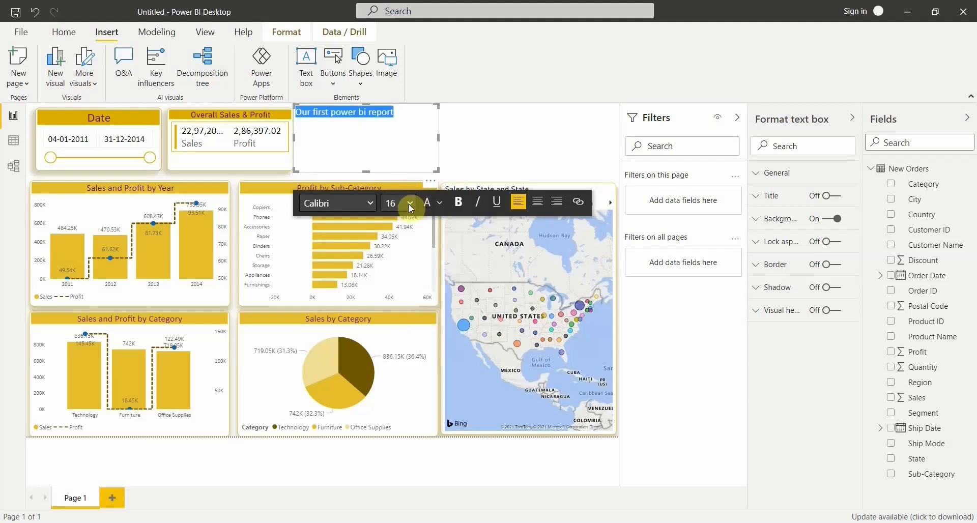
pyautogui.click(410, 203)
pyautogui.click(392, 334)
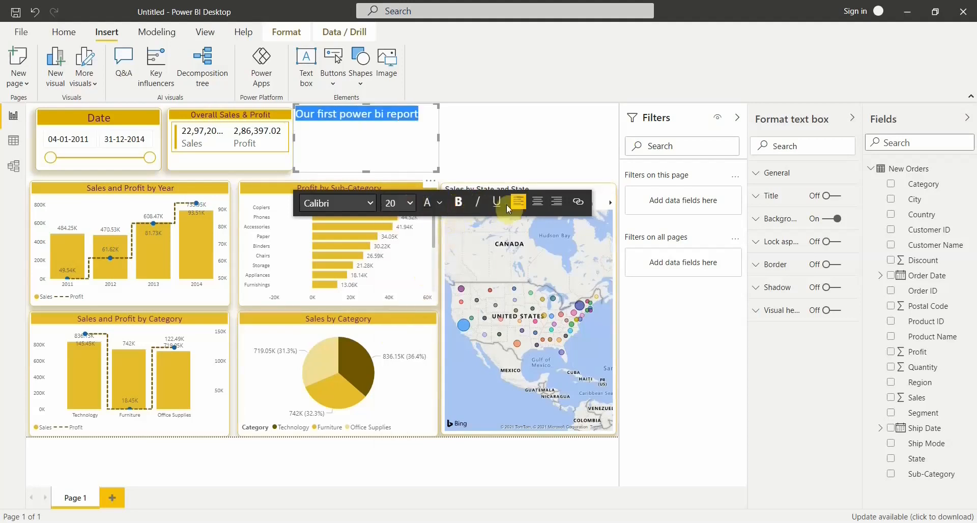
# Color the text box's text in the darkest pink theme shade and center it.
pyautogui.click(440, 203)
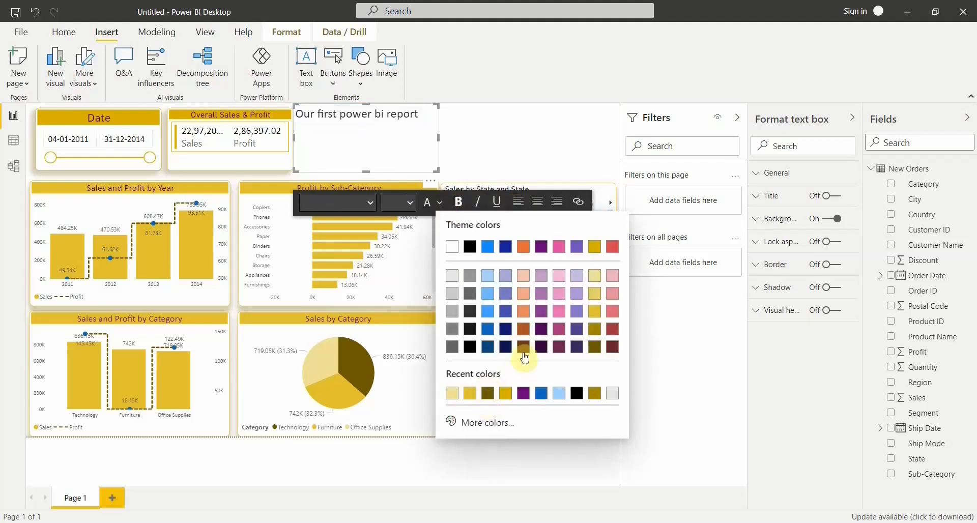
pyautogui.click(558, 348)
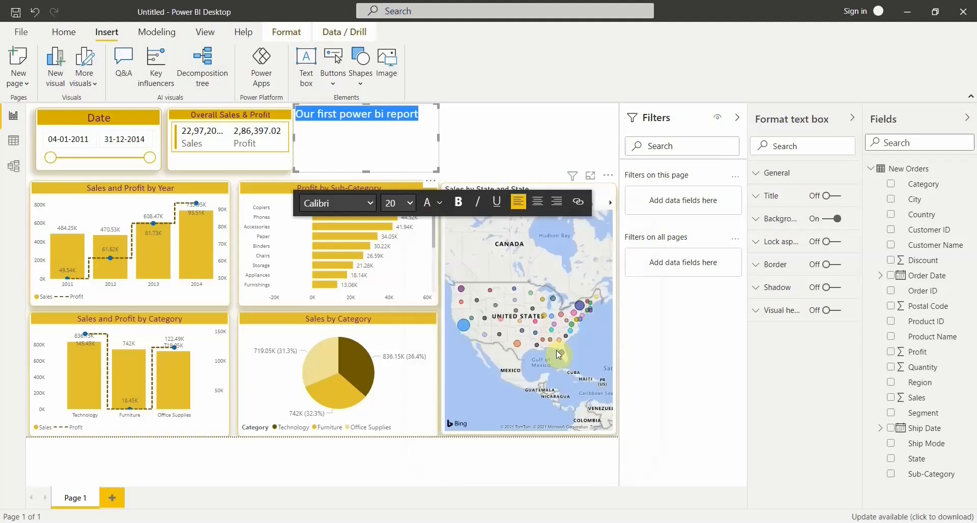
pyautogui.click(540, 204)
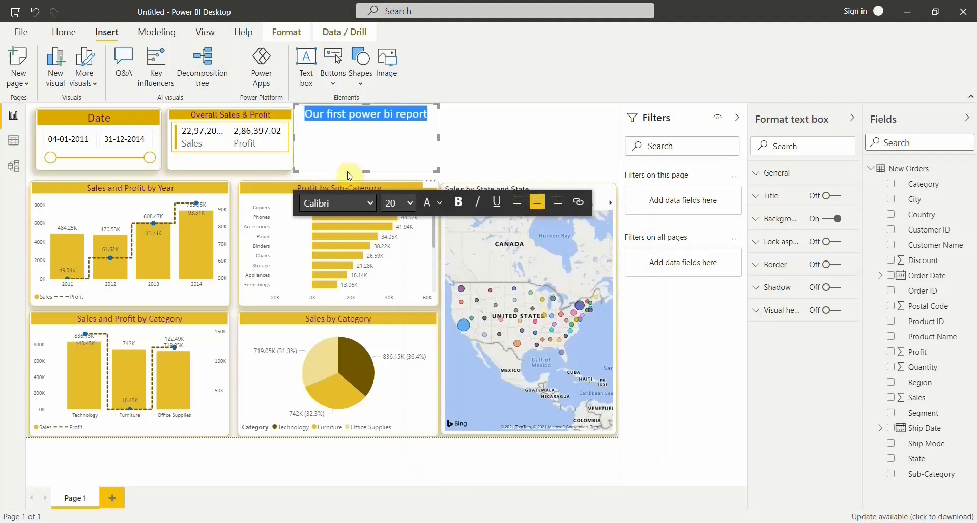
# Resize and reposition the text box so it lines up with the card and slicer beside it.
pyautogui.moveTo(370, 163); pyautogui.dragTo(371, 147)
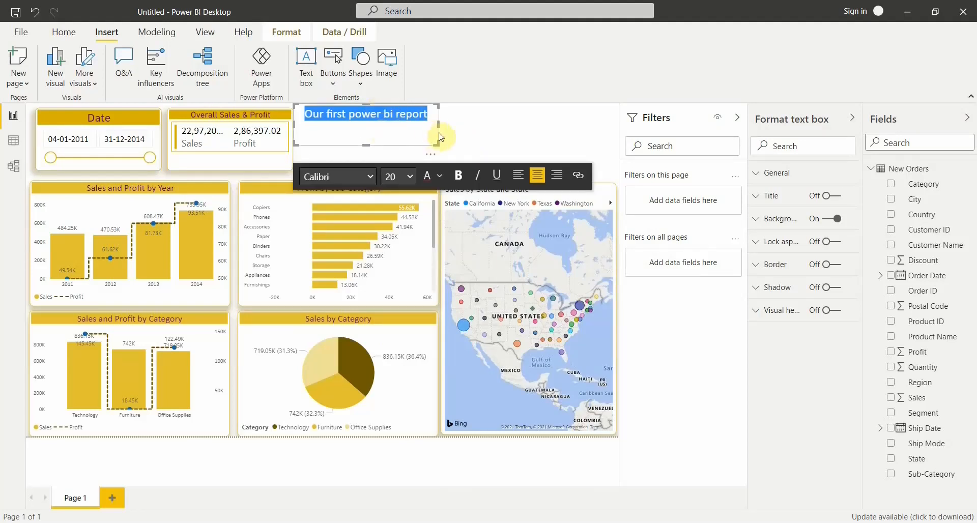
pyautogui.moveTo(441, 137); pyautogui.dragTo(444, 141)
pyautogui.moveTo(367, 150); pyautogui.dragTo(367, 168)
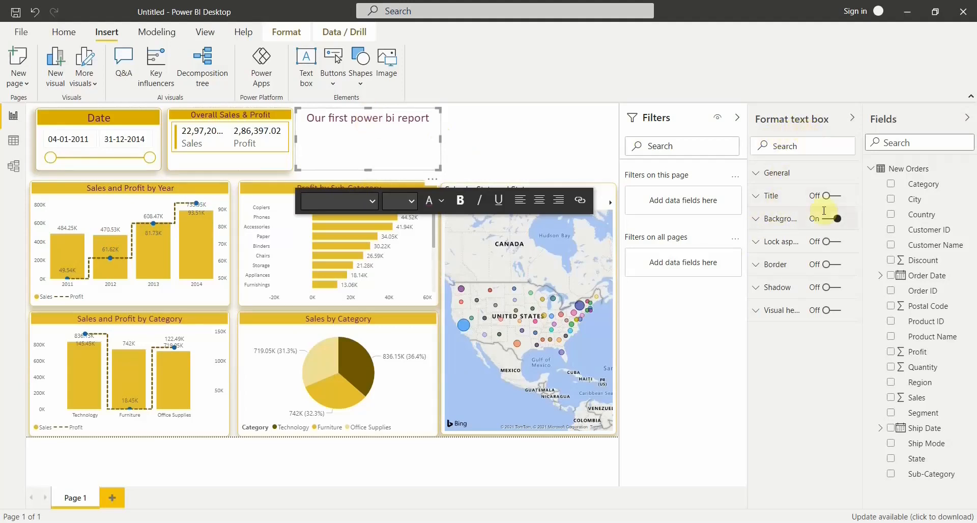
# Turn on the text box's border in gold with a radius of 8 px.
pyautogui.click(825, 265)
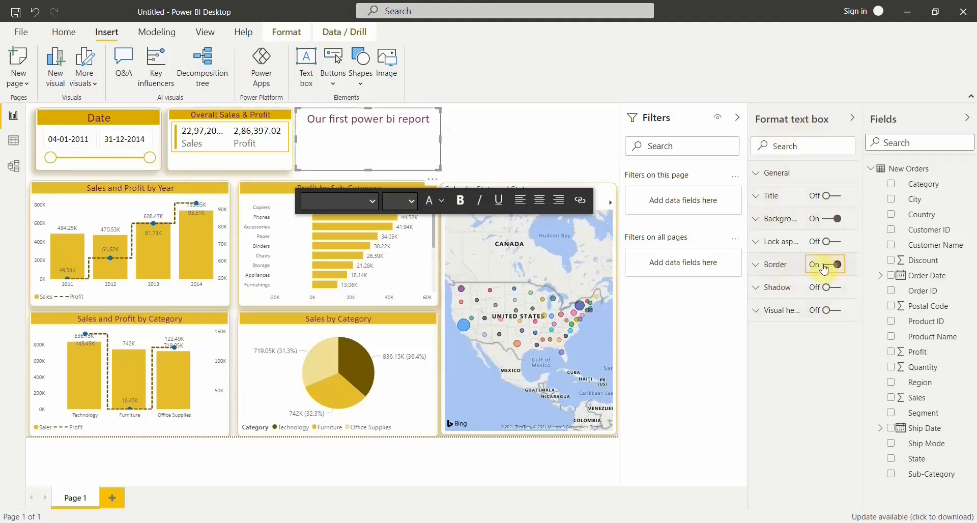
pyautogui.click(789, 266)
pyautogui.click(777, 304)
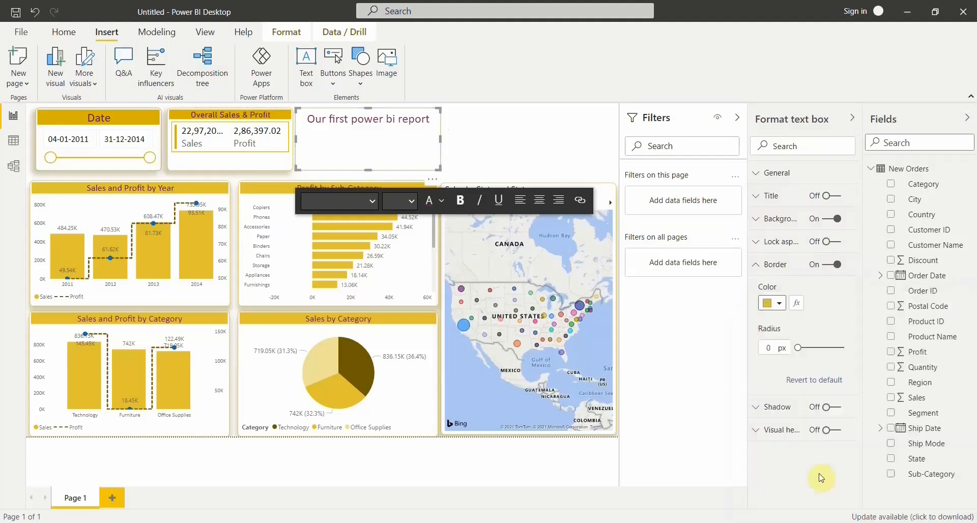
pyautogui.click(820, 476)
pyautogui.doubleClick(768, 349)
pyautogui.write('8')
pyautogui.click(774, 264)
# Turn on the text box's shadow with the Bottom left preset and a dark gold color.
pyautogui.click(830, 287)
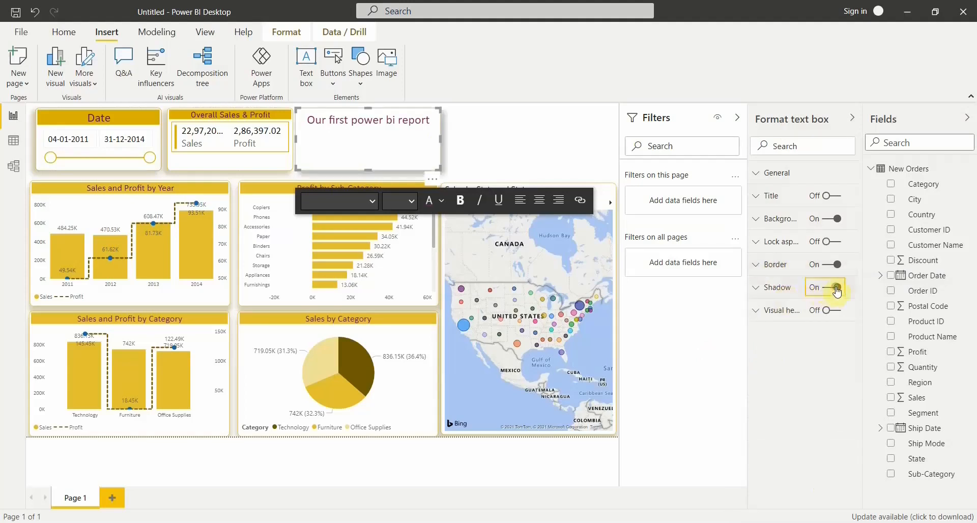
pyautogui.click(788, 288)
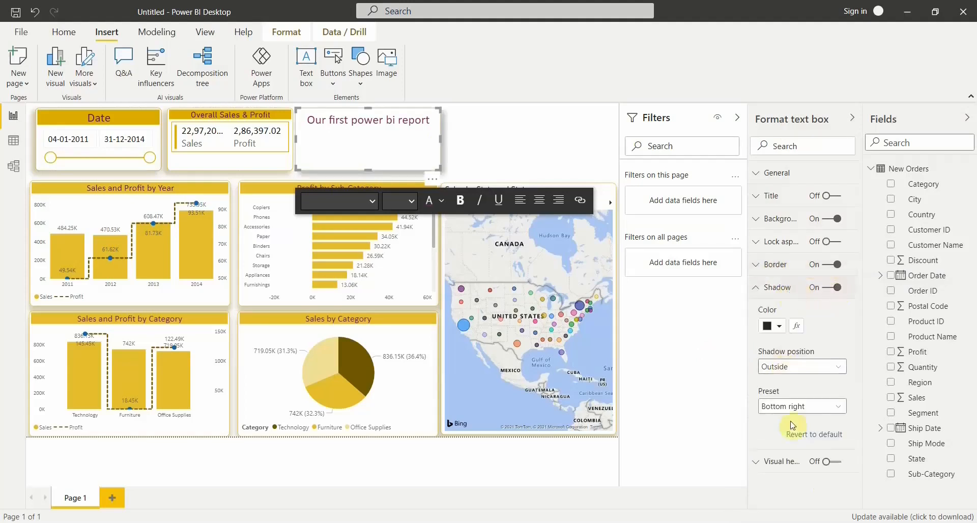
pyautogui.click(792, 407)
pyautogui.click(788, 294)
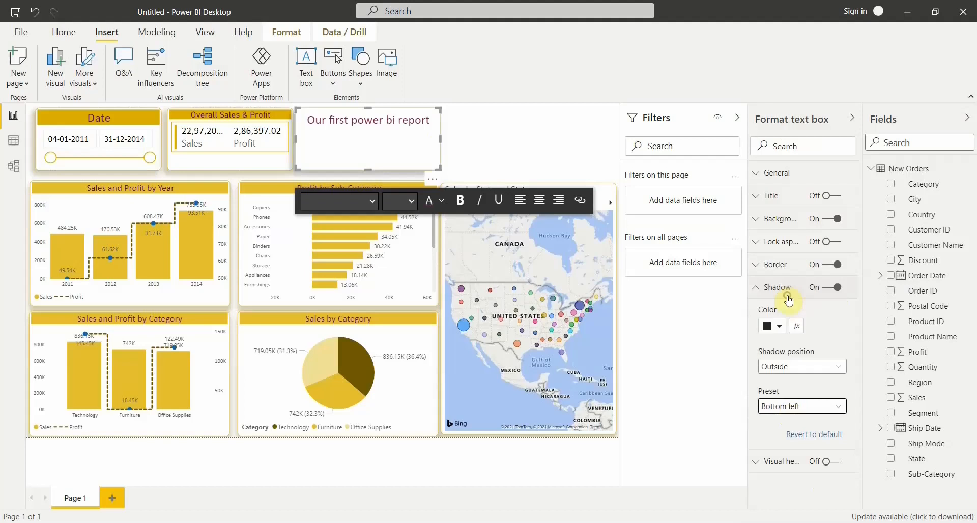
pyautogui.click(781, 330)
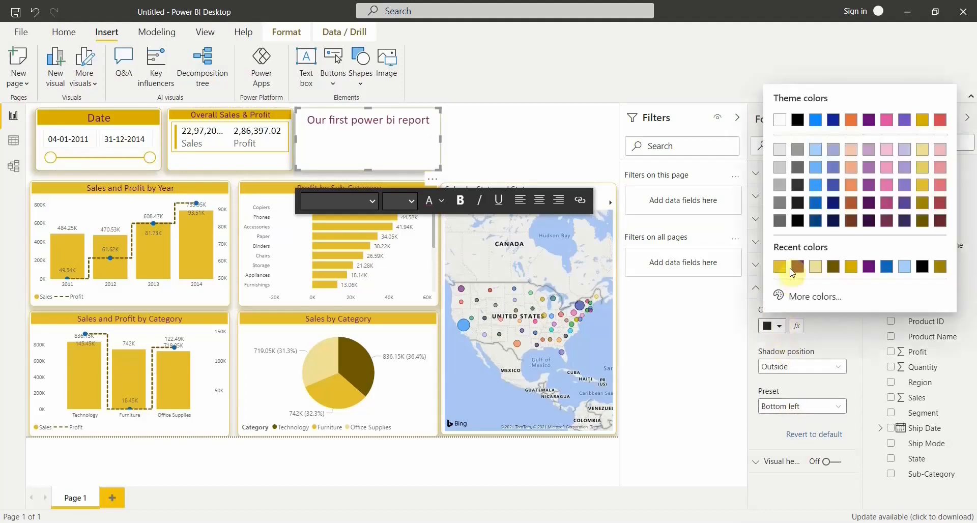
pyautogui.click(833, 267)
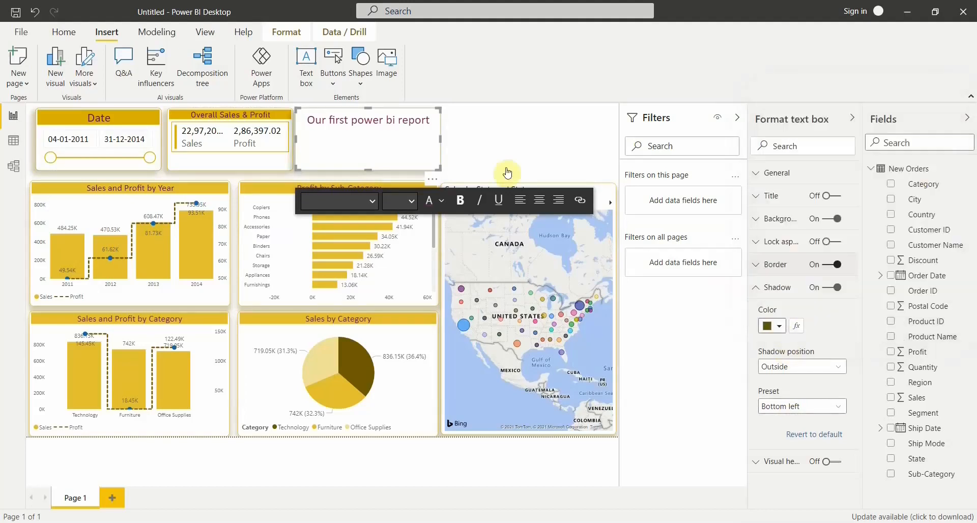
pyautogui.click(489, 163)
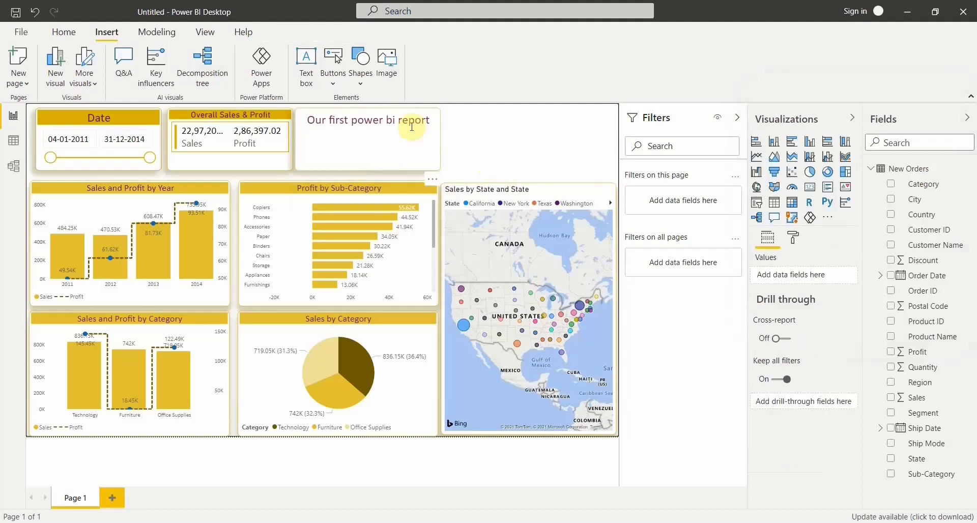
pyautogui.click(379, 111)
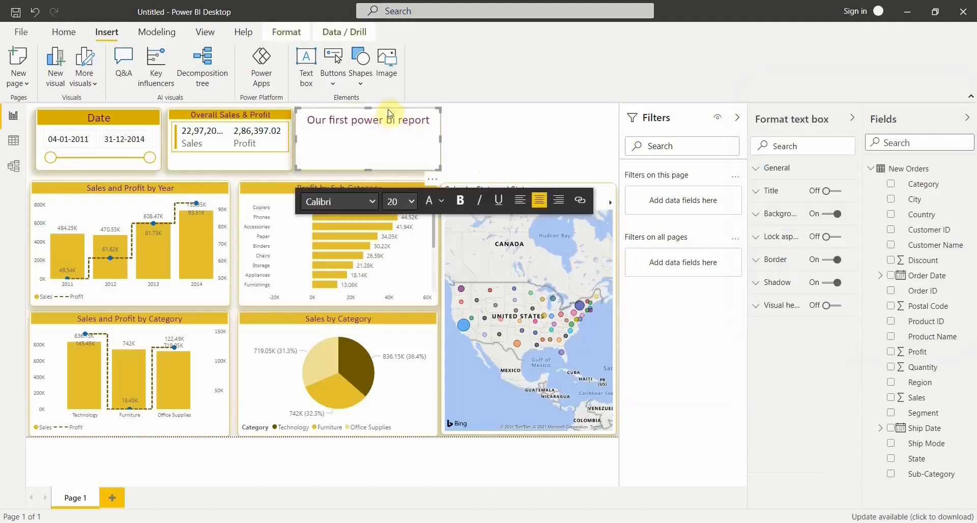
pyautogui.click(580, 201)
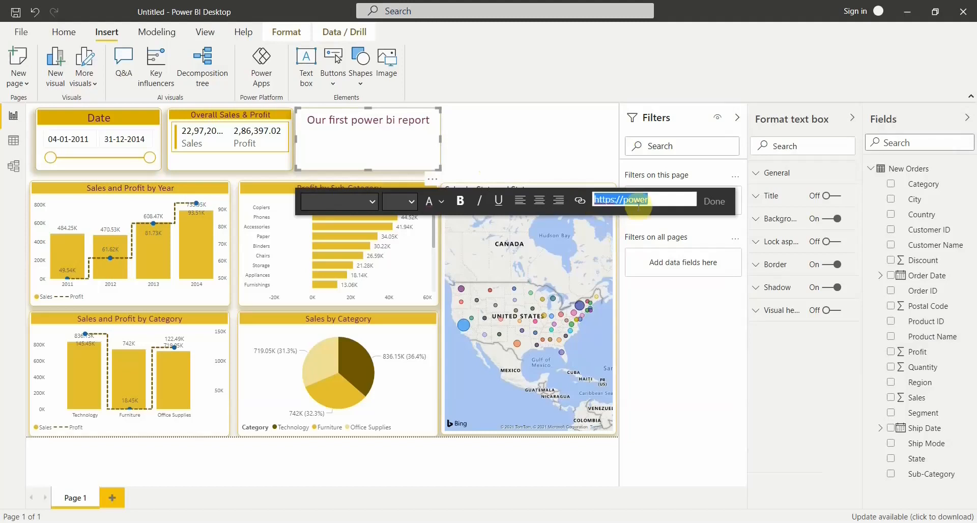
pyautogui.click(375, 152)
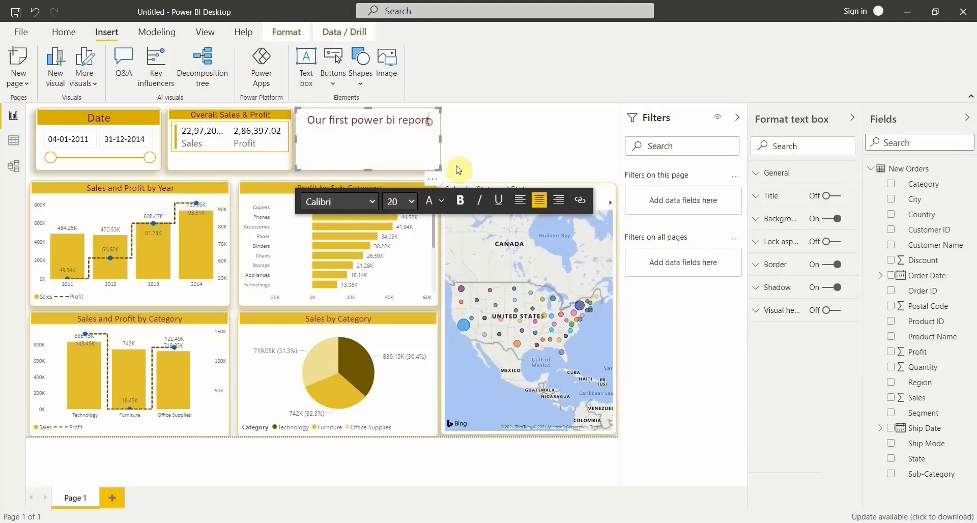
pyautogui.press('Return')
pyautogui.write('www.powerbiworld.com')
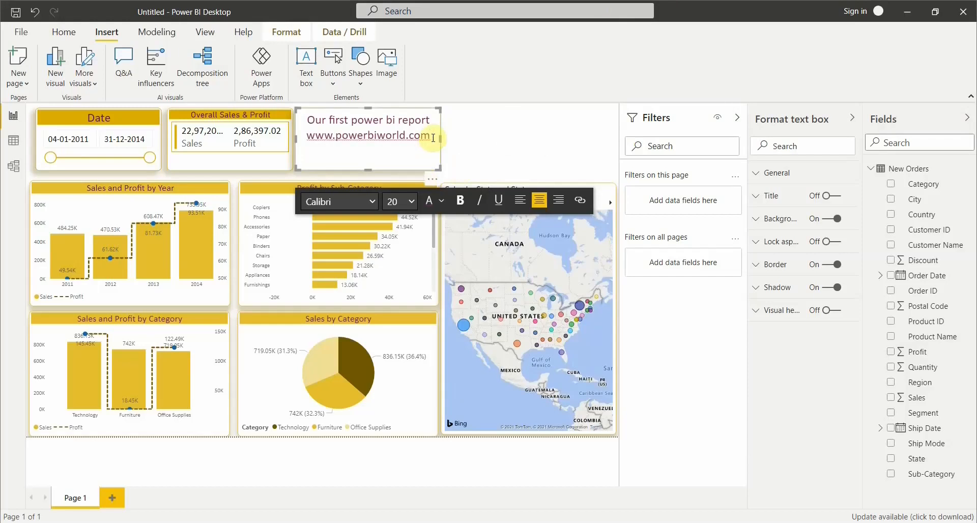
pyautogui.moveTo(431, 135); pyautogui.dragTo(308, 135)
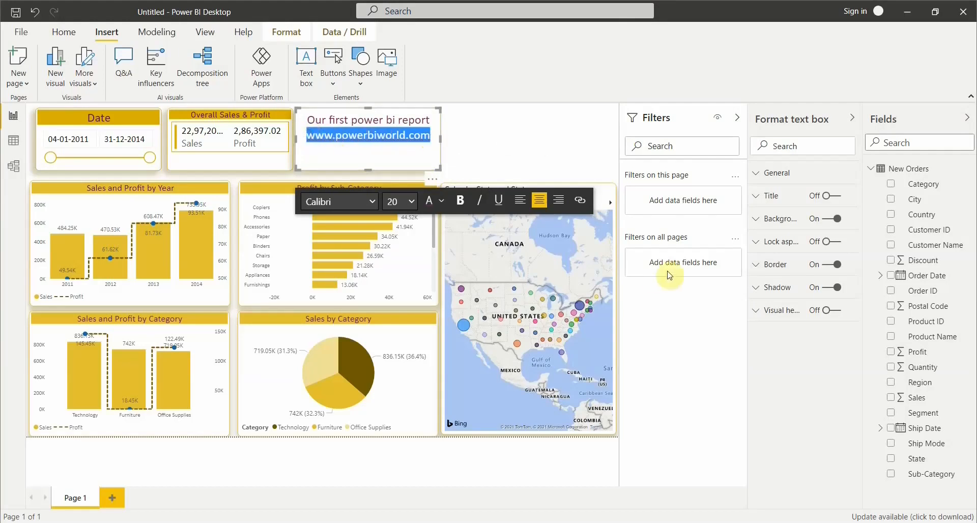
pyautogui.click(582, 202)
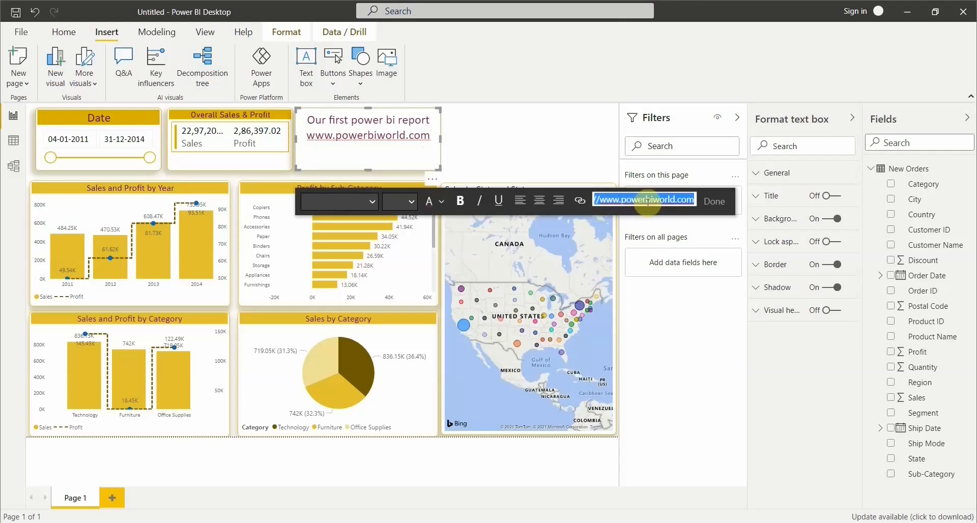
pyautogui.click(716, 202)
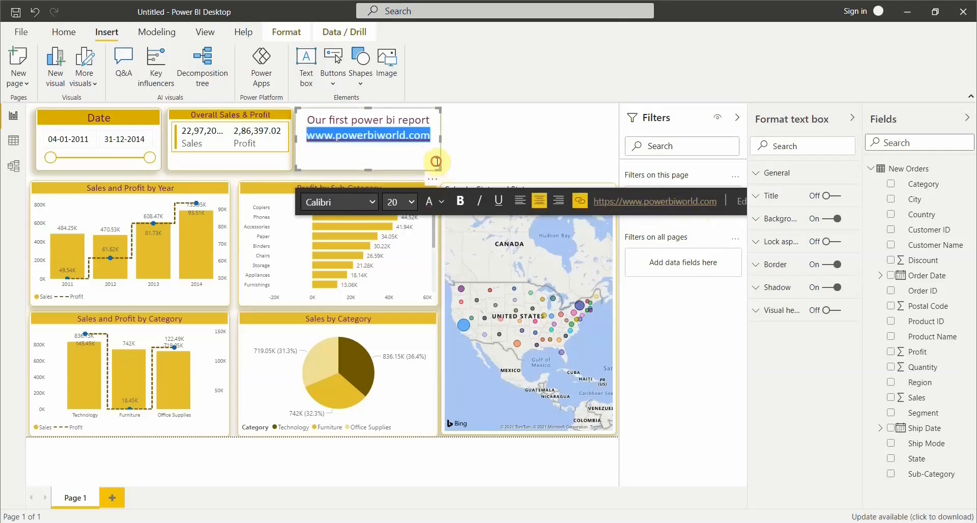
pyautogui.click(464, 160)
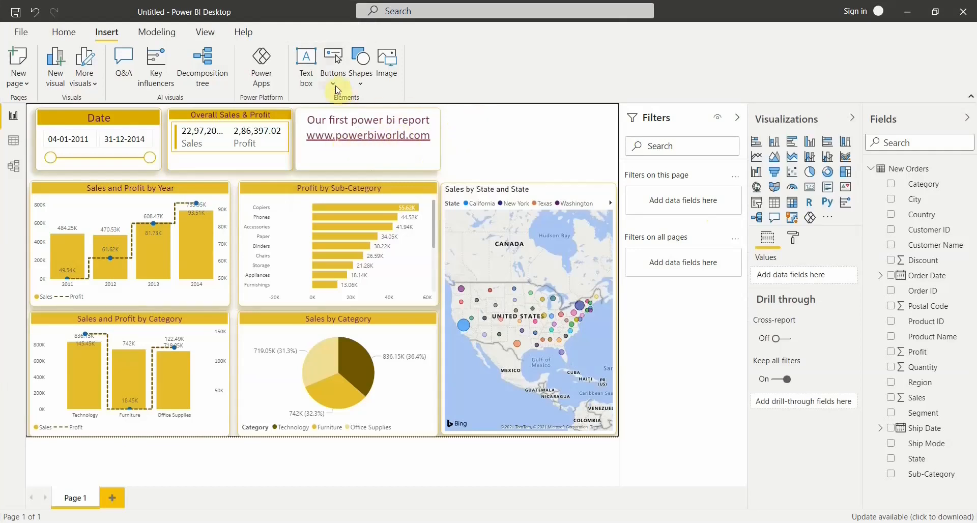
pyautogui.click(334, 69)
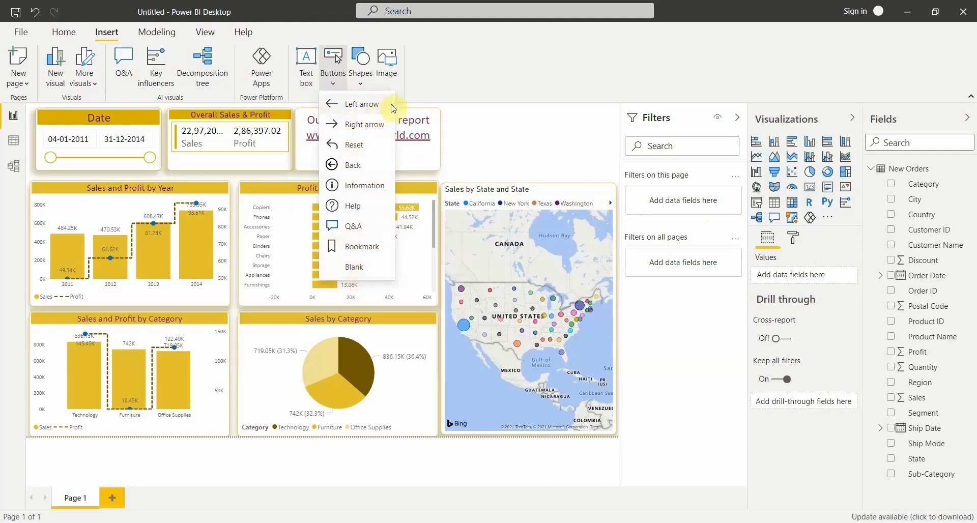
pyautogui.click(461, 125)
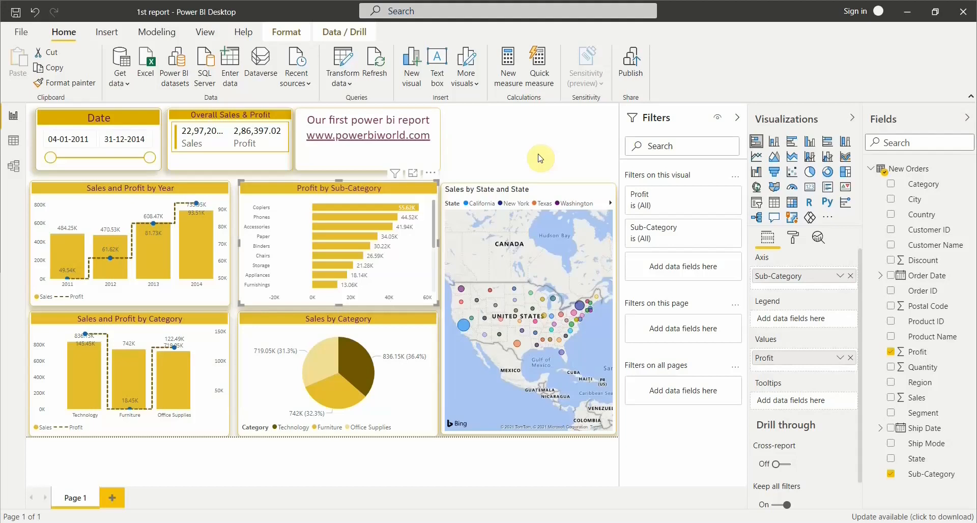
# Go to the Windows desktop and open the saved "1st report" Power BI file.
pyautogui.press('super+d')
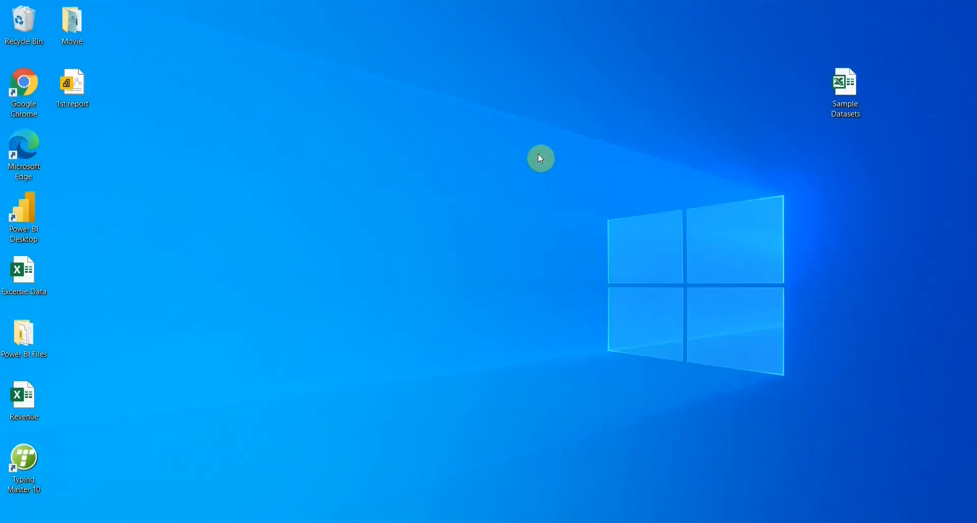
pyautogui.doubleClick(80, 94)
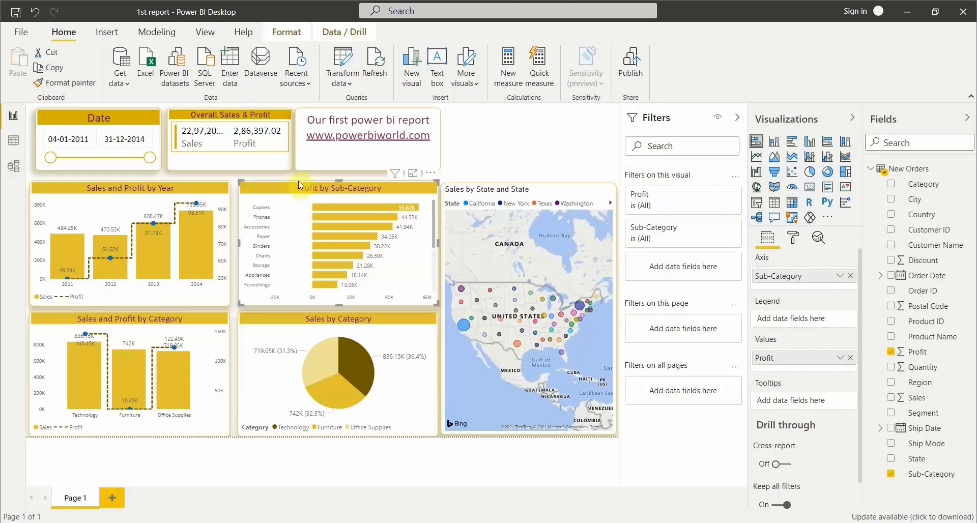
# Start publishing the report to the Power BI service and cancel the sign-in request.
pyautogui.click(635, 77)
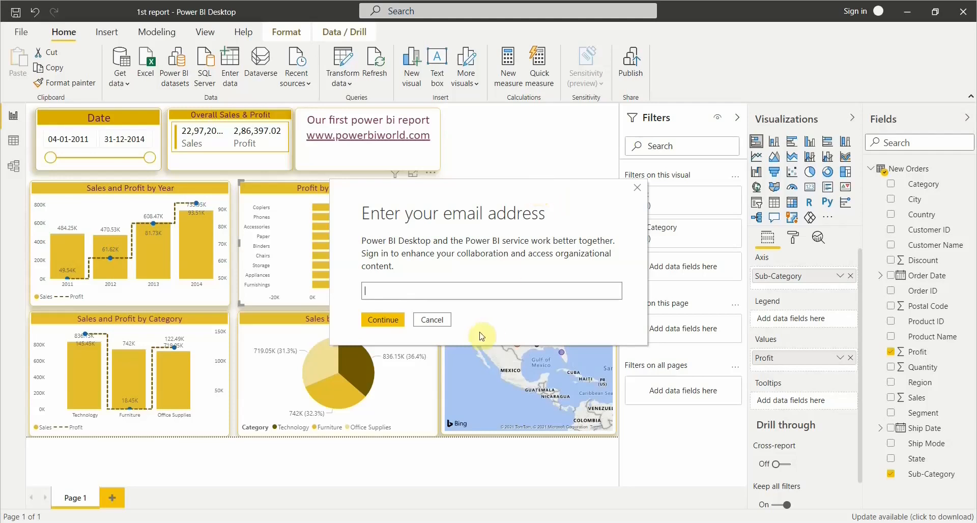
pyautogui.click(448, 322)
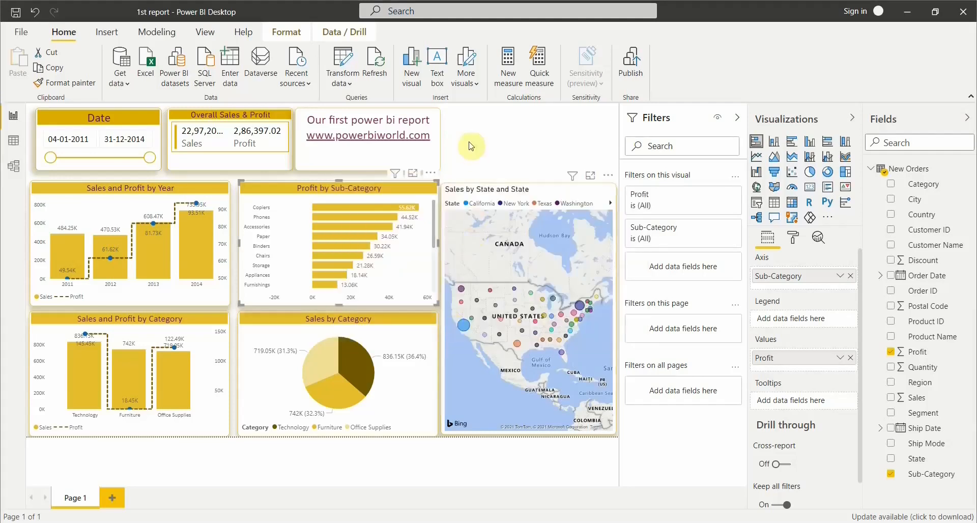